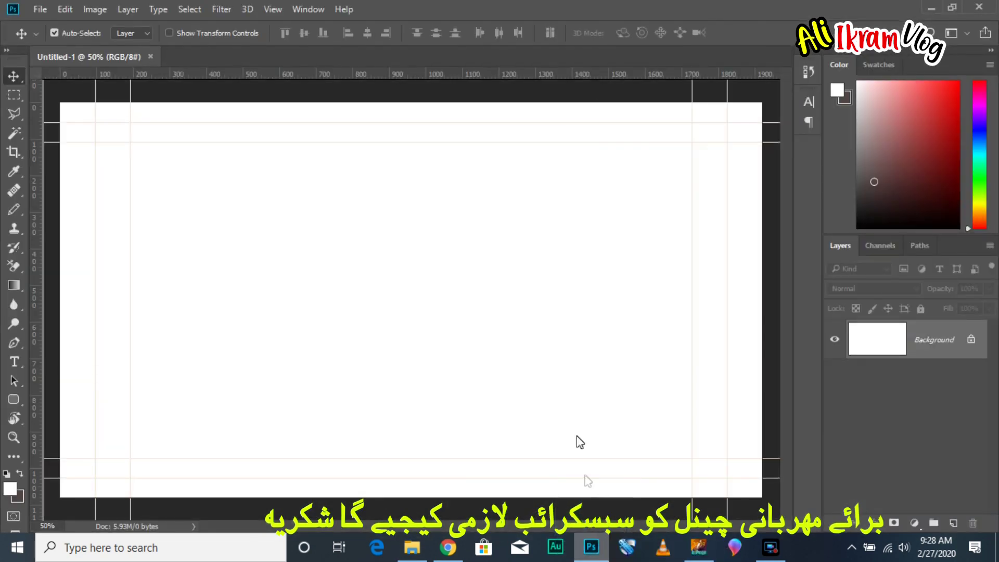
# Bring the beach flag photo into the Untitled-1 document and enlarge and stretch it to fill the whole canvas.
pyautogui.moveTo(483, 73); pyautogui.dragTo(483, 61)
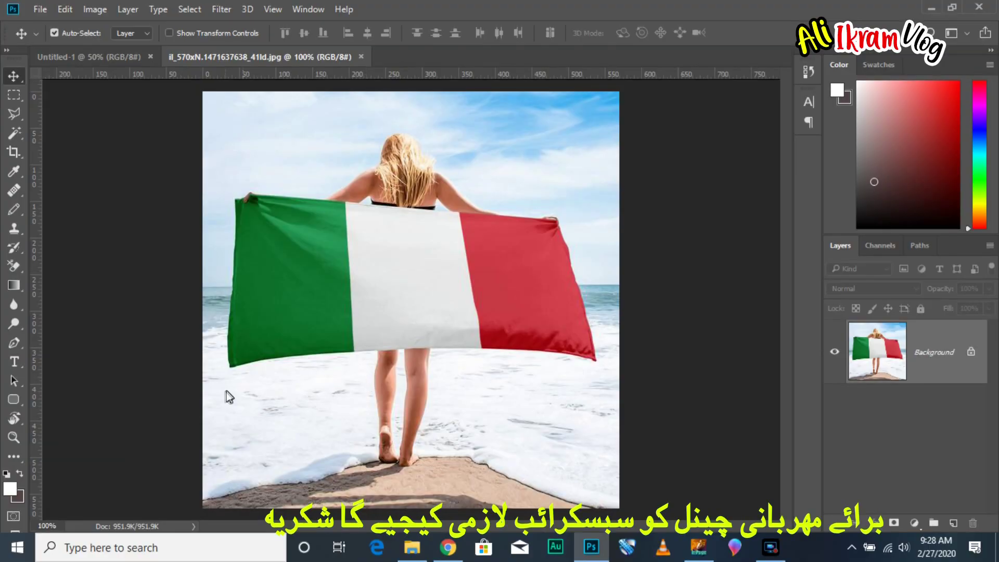
pyautogui.moveTo(381, 275); pyautogui.dragTo(370, 194)
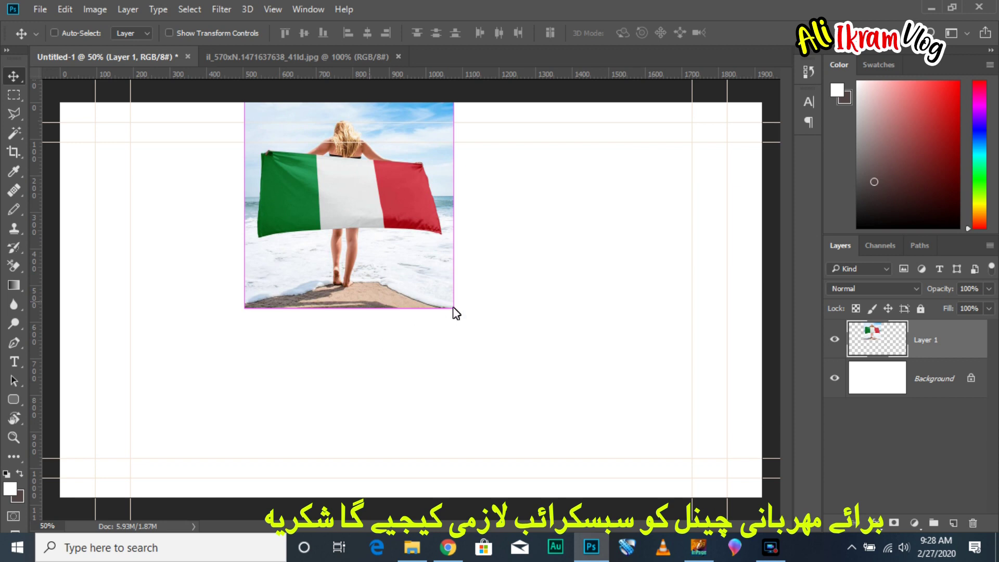
pyautogui.hotkey('ctrl', 't')
pyautogui.moveTo(453, 310); pyautogui.dragTo(666, 505)
pyautogui.moveTo(572, 468); pyautogui.dragTo(534, 464)
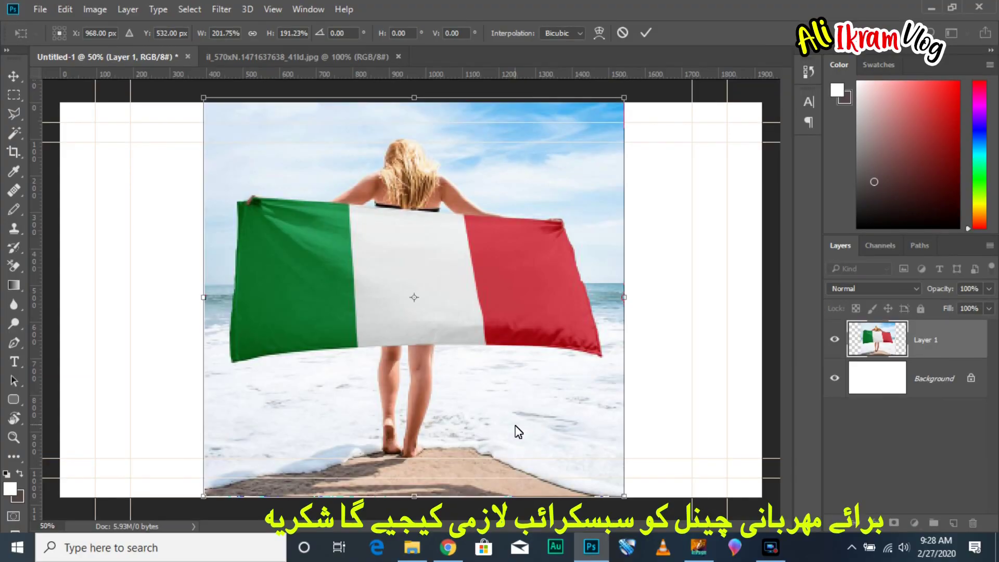
pyautogui.moveTo(457, 342); pyautogui.dragTo(317, 339)
pyautogui.moveTo(480, 298); pyautogui.dragTo(772, 295)
pyautogui.press('Return')
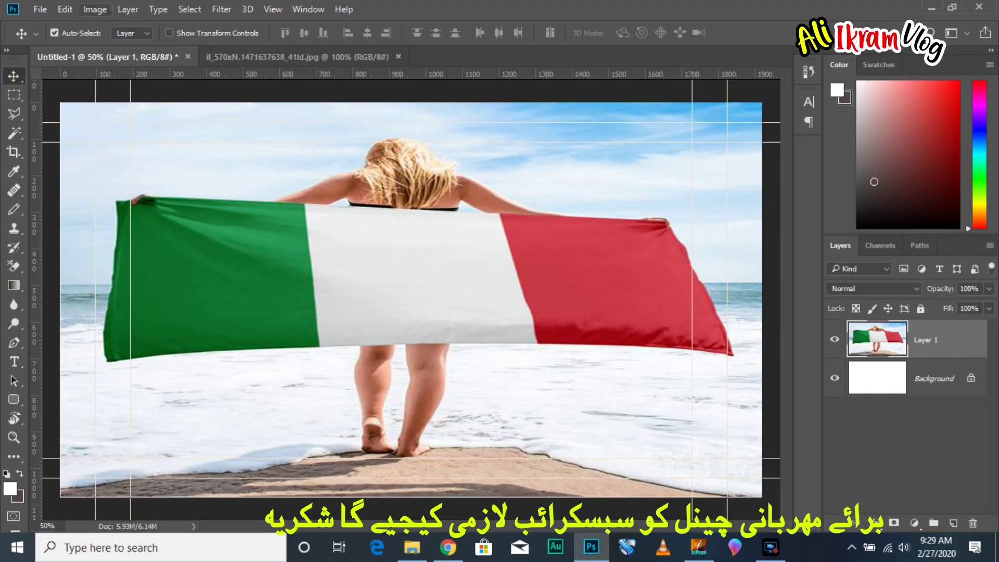
# Apply a 15 px Field Blur to the stretched background photo layer.
pyautogui.click(221, 9)
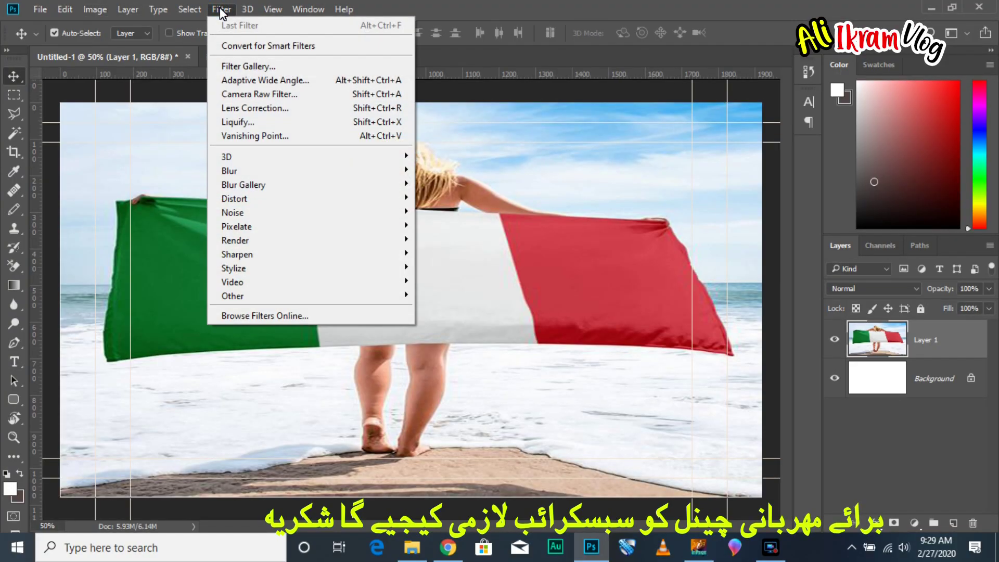
pyautogui.moveTo(264, 189)
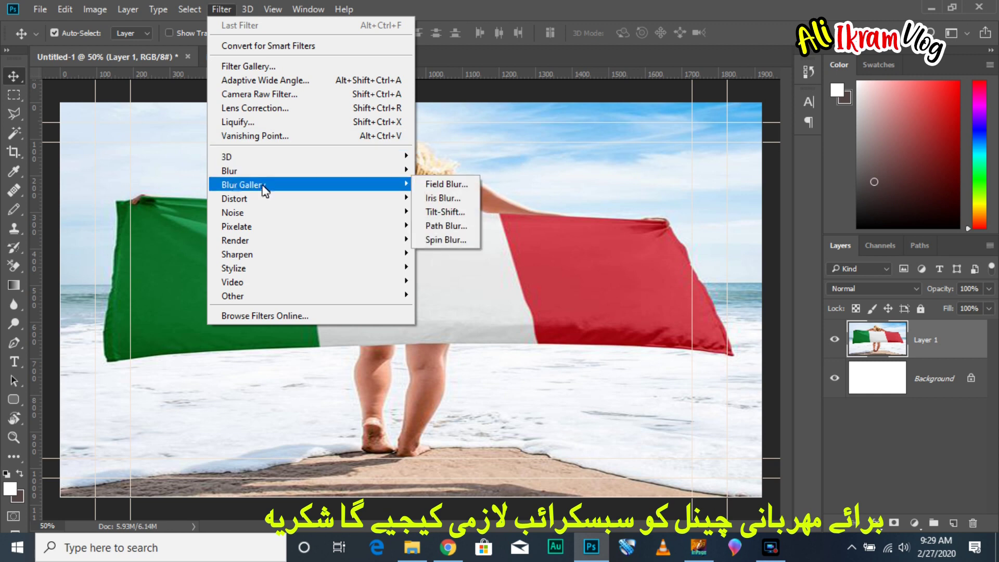
pyautogui.click(433, 183)
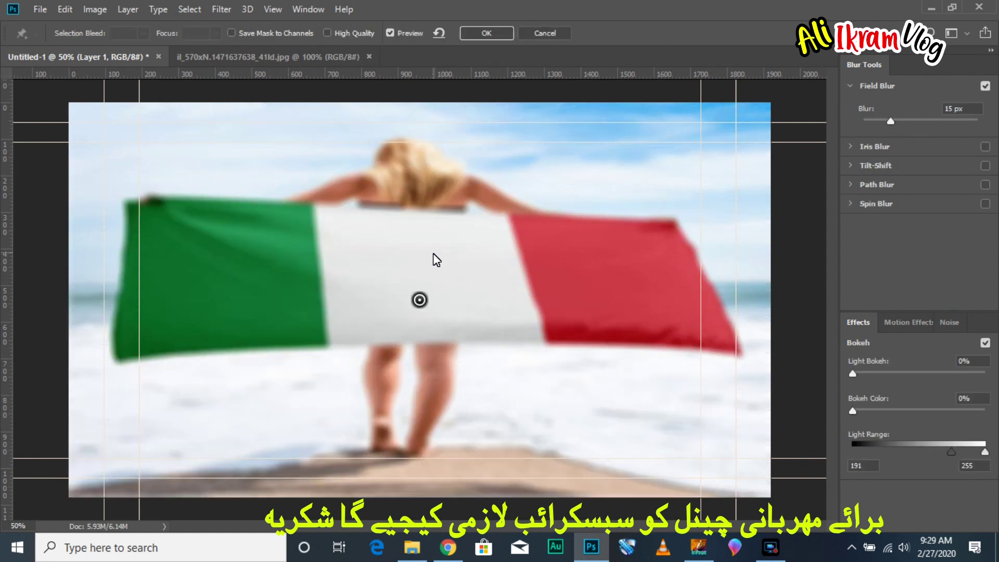
pyautogui.press('Escape')
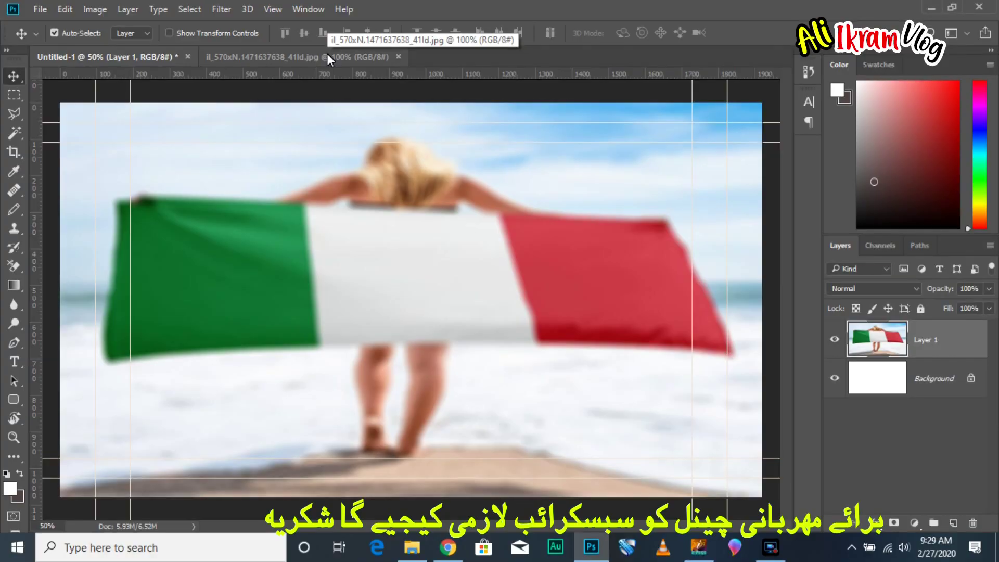
# Add a second, sharp copy of the flag photo and scale it to the canvas height over the left part of the canvas.
pyautogui.click(327, 54)
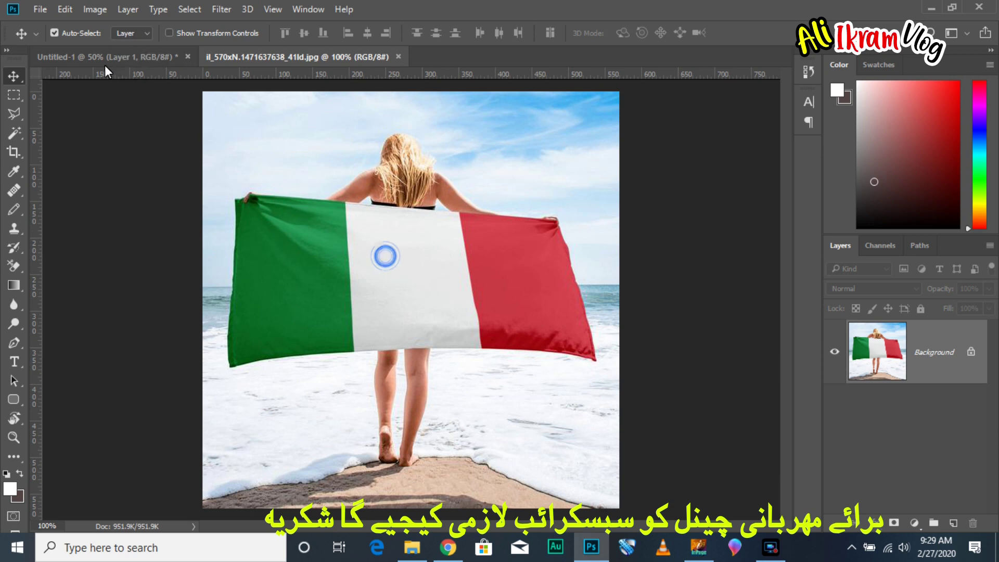
pyautogui.click(106, 57)
pyautogui.hotkey('ctrl', 'v')
pyautogui.moveTo(310, 293); pyautogui.dragTo(171, 210)
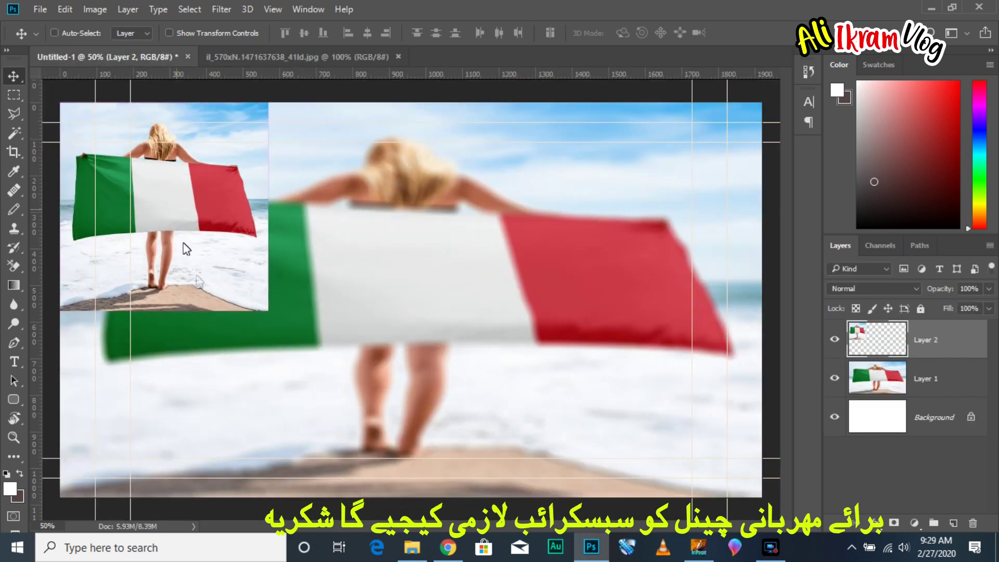
pyautogui.hotkey('ctrl', 't')
pyautogui.moveTo(277, 321); pyautogui.dragTo(560, 560)
pyautogui.moveTo(469, 480); pyautogui.dragTo(460, 442)
pyautogui.press('Return')
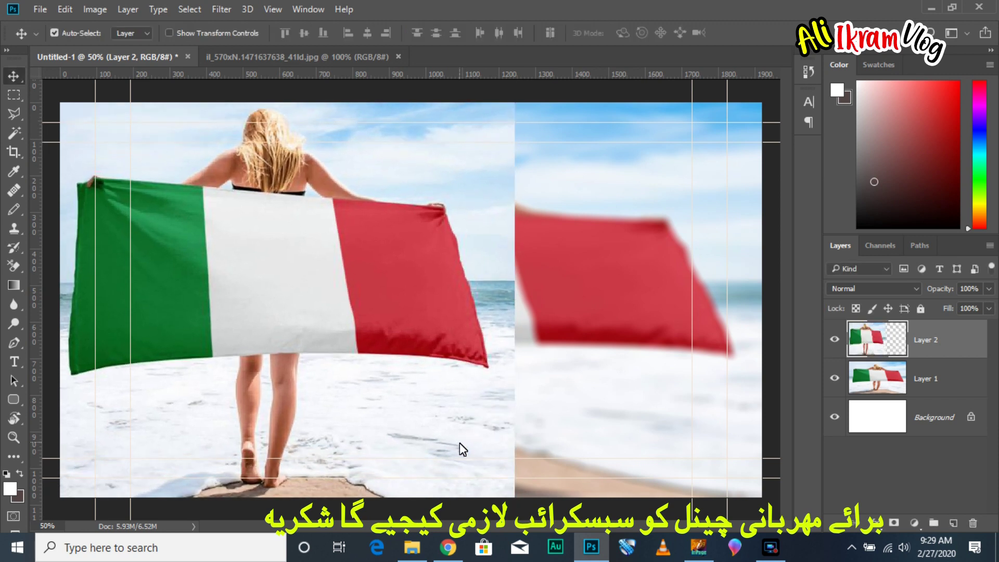
pyautogui.moveTo(407, 416)
pyautogui.mouseDown()
pyautogui.moveTo(457, 419)
pyautogui.moveTo(421, 411)
pyautogui.mouseUp()
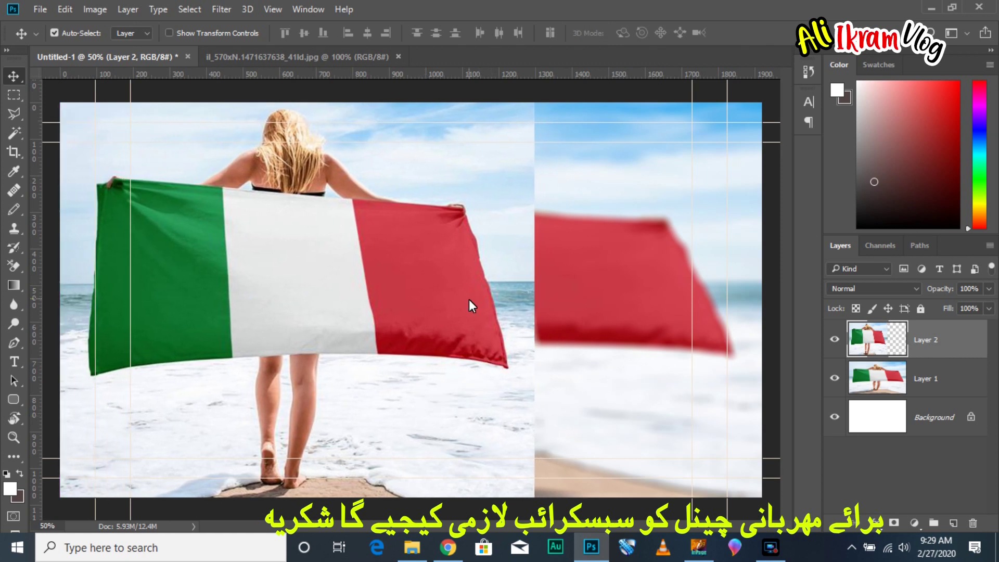
# Give the sharp photo layer a 5 px white outside Stroke and Bevel & Emboss, and shift the photo slightly into place.
pyautogui.click(980, 336)
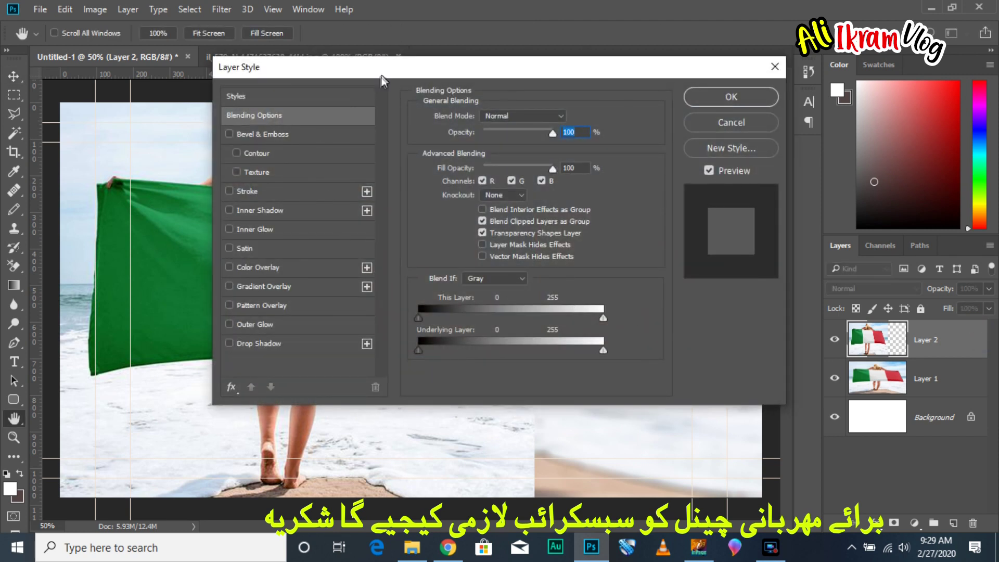
pyautogui.moveTo(383, 81); pyautogui.dragTo(639, 102)
pyautogui.click(574, 218)
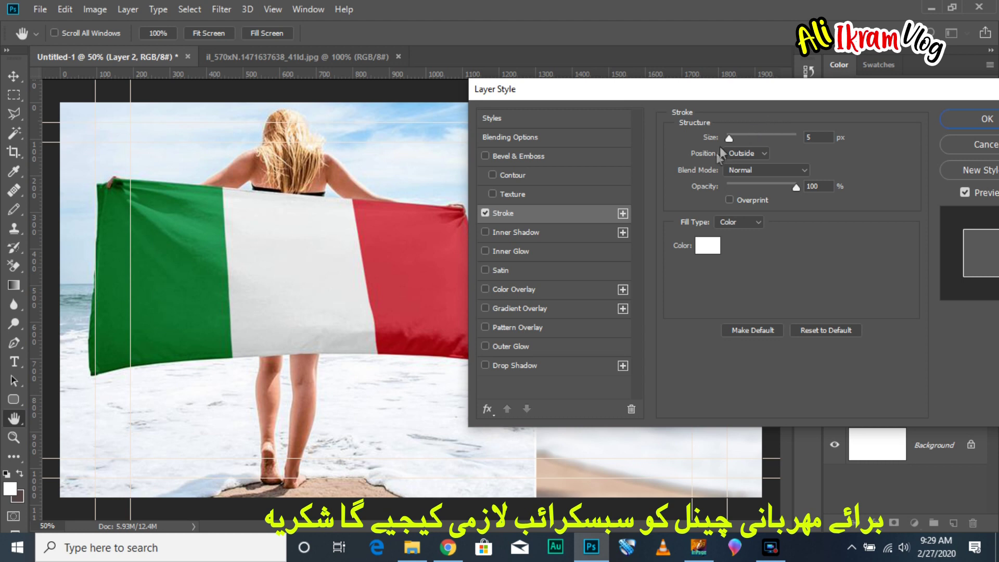
pyautogui.click(486, 158)
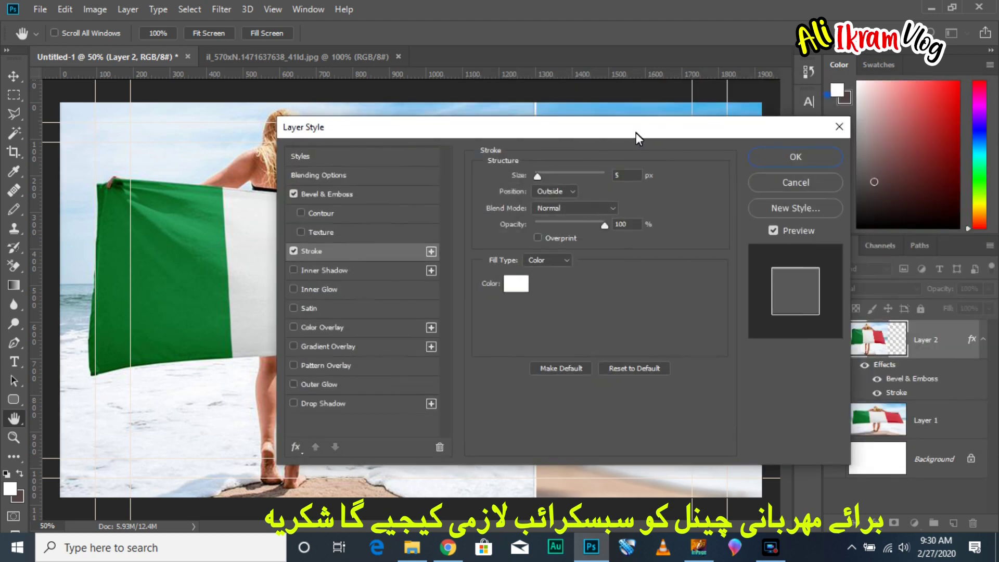
pyautogui.click(792, 155)
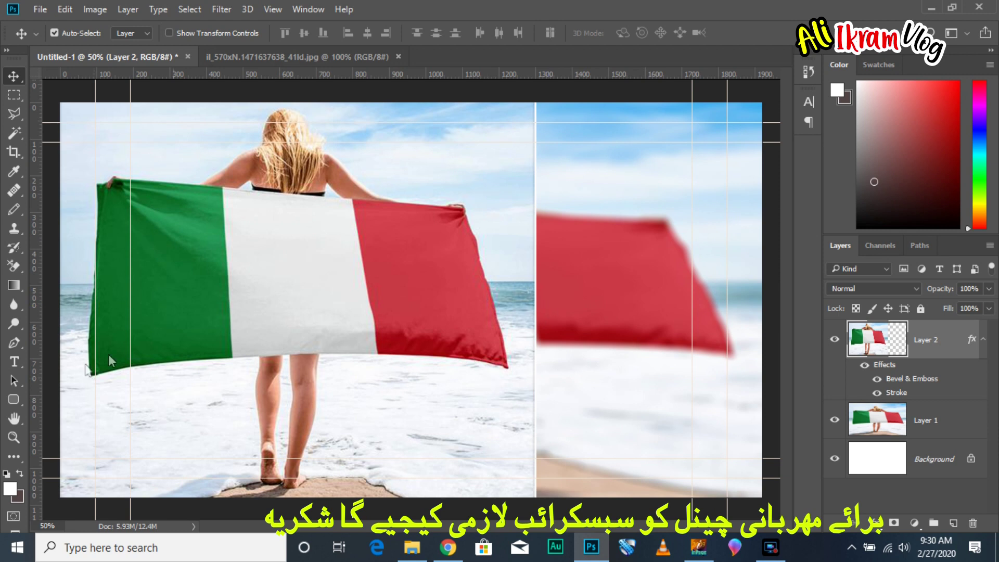
pyautogui.moveTo(307, 286); pyautogui.dragTo(307, 300)
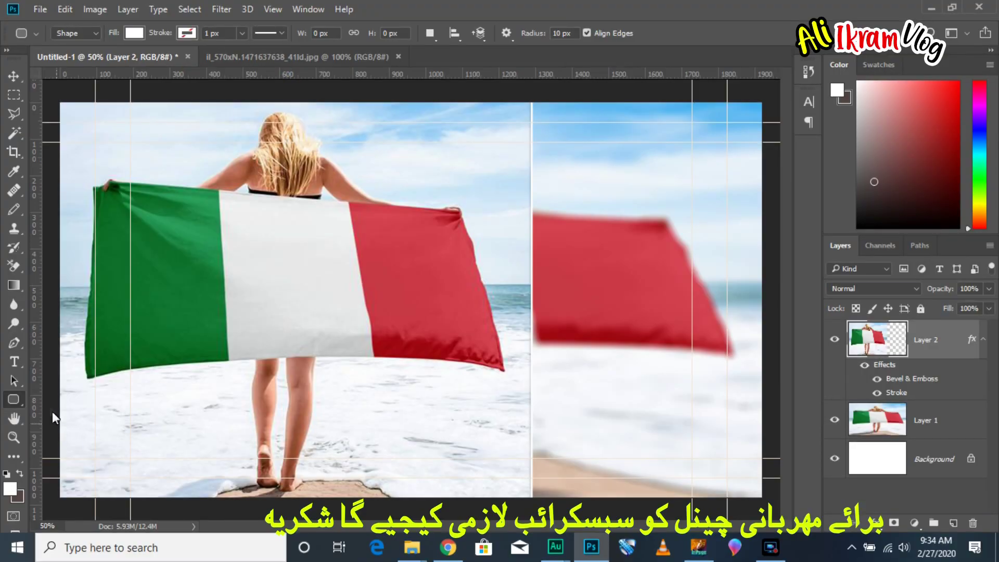
# Draw a white rounded rectangle about 1046 × 170 px across the canvas's upper right, with 70 px corners except a 10 px upper-right one.
pyautogui.moveTo(366, 115); pyautogui.dragTo(751, 185)
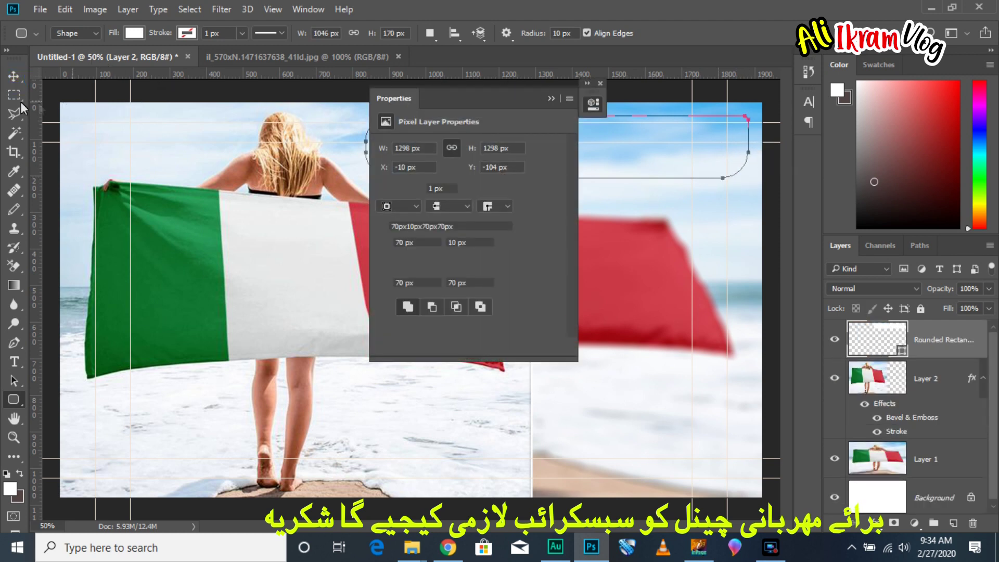
pyautogui.click(13, 76)
pyautogui.click(527, 133)
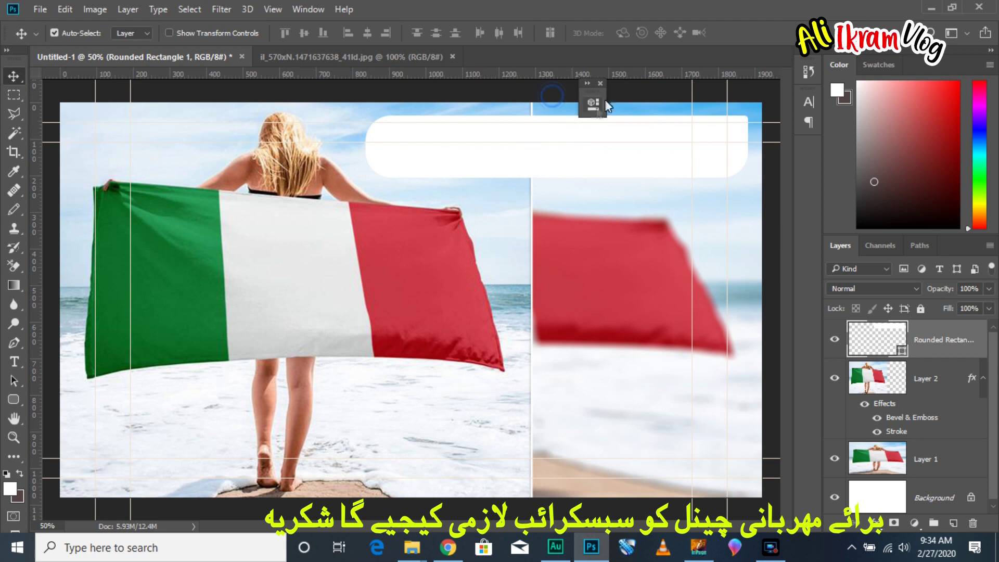
pyautogui.click(599, 83)
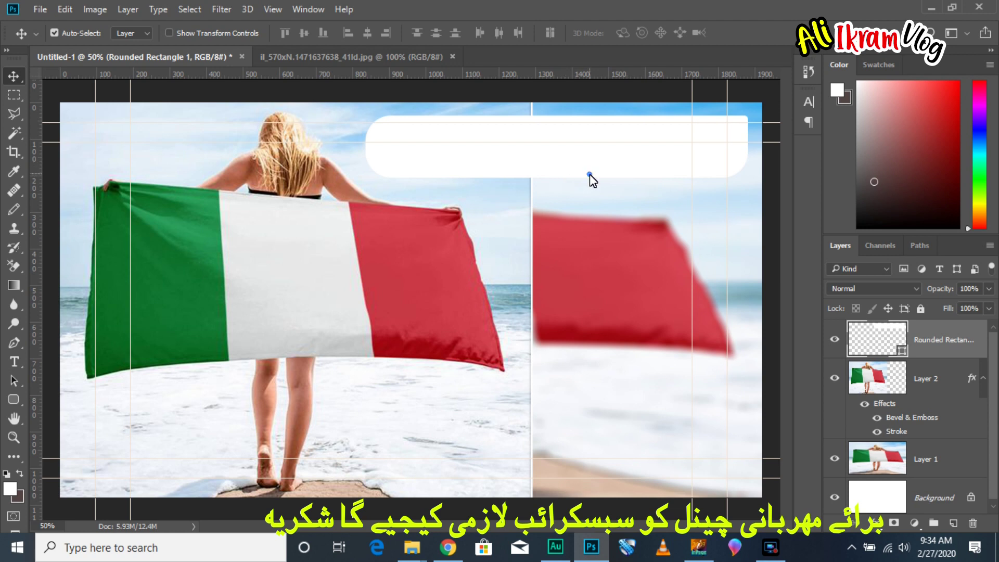
# Style the rounded rectangle with a red Color Overlay, a 5 px white outside Stroke and Bevel & Emboss.
pyautogui.click(938, 333)
pyautogui.doubleClick(939, 333)
pyautogui.moveTo(451, 131); pyautogui.dragTo(647, 240)
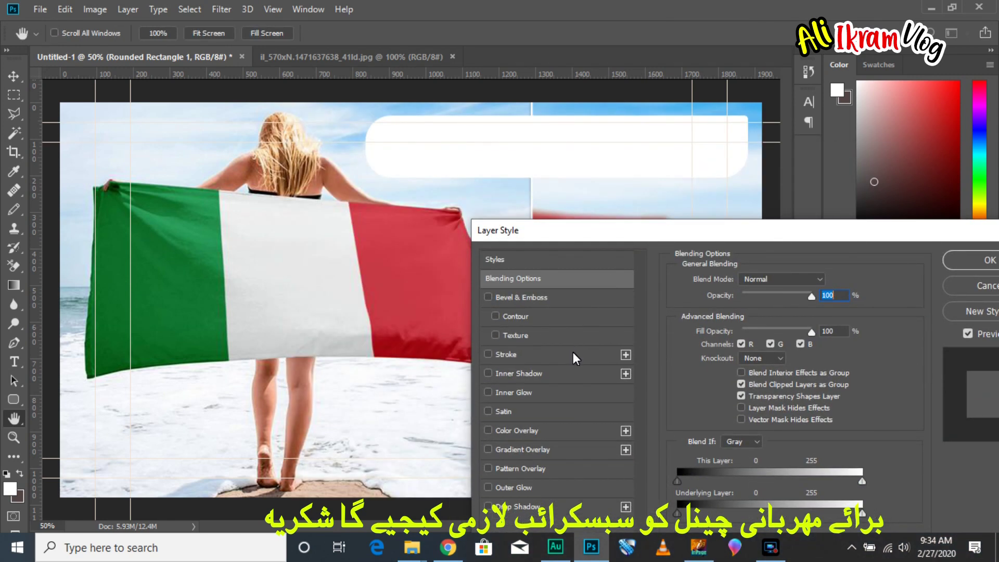
pyautogui.click(592, 430)
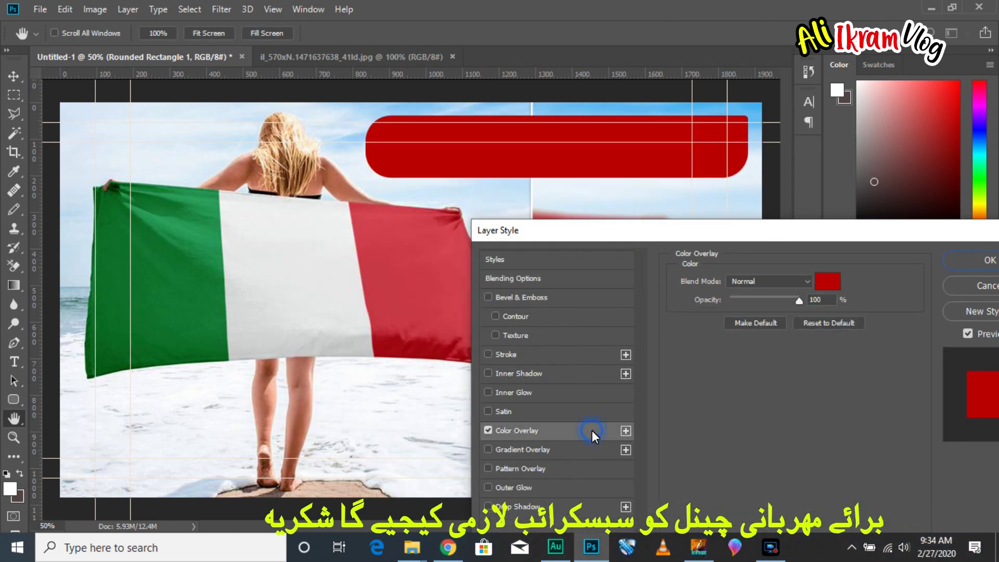
pyautogui.click(560, 358)
pyautogui.click(495, 298)
pyautogui.moveTo(797, 243); pyautogui.dragTo(536, 240)
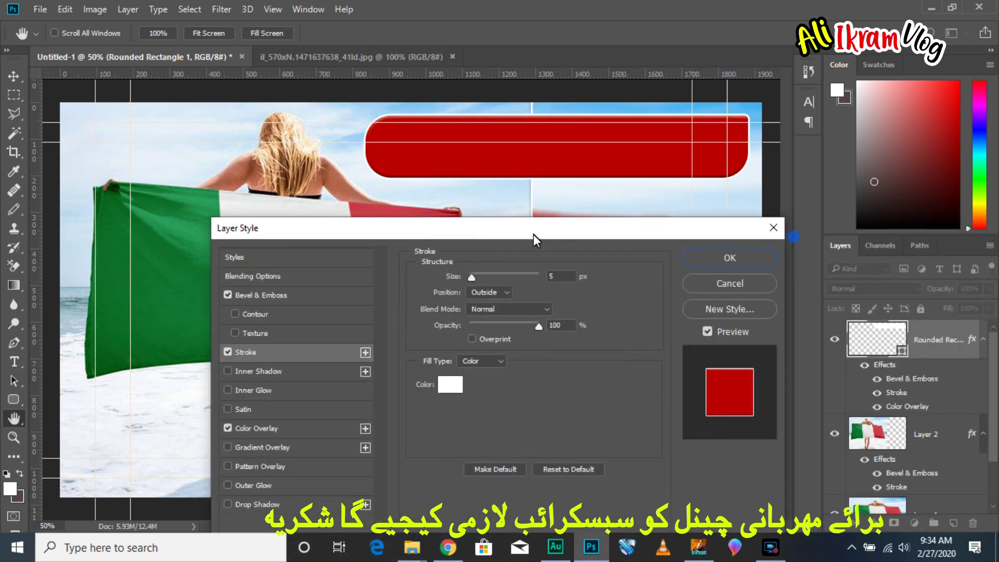
pyautogui.click(729, 258)
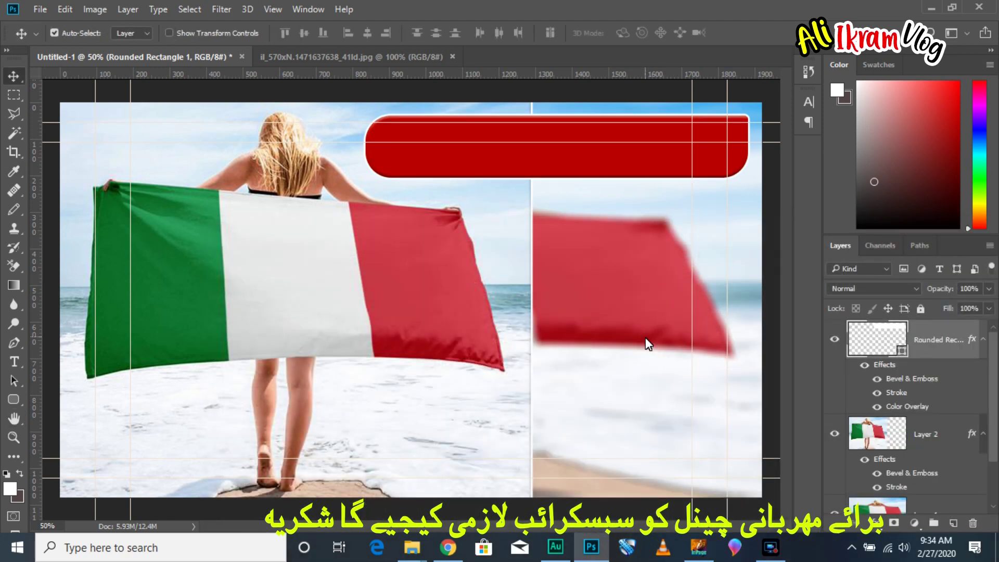
# Adjust the red banner's size slightly at its lower-left corner with Free Transform.
pyautogui.hotkey('ctrl', 't')
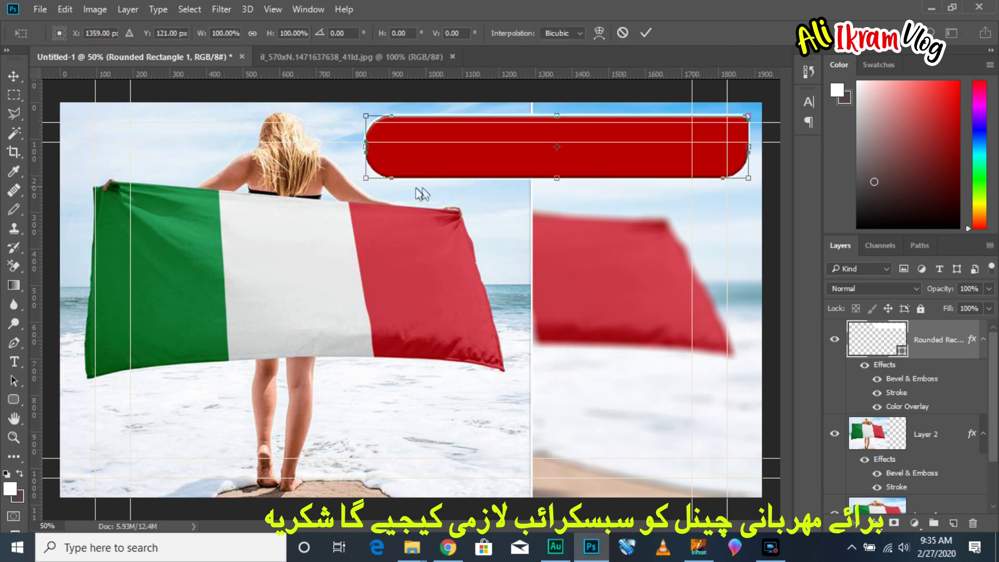
pyautogui.moveTo(368, 179); pyautogui.dragTo(357, 185)
pyautogui.moveTo(357, 185); pyautogui.dragTo(362, 180)
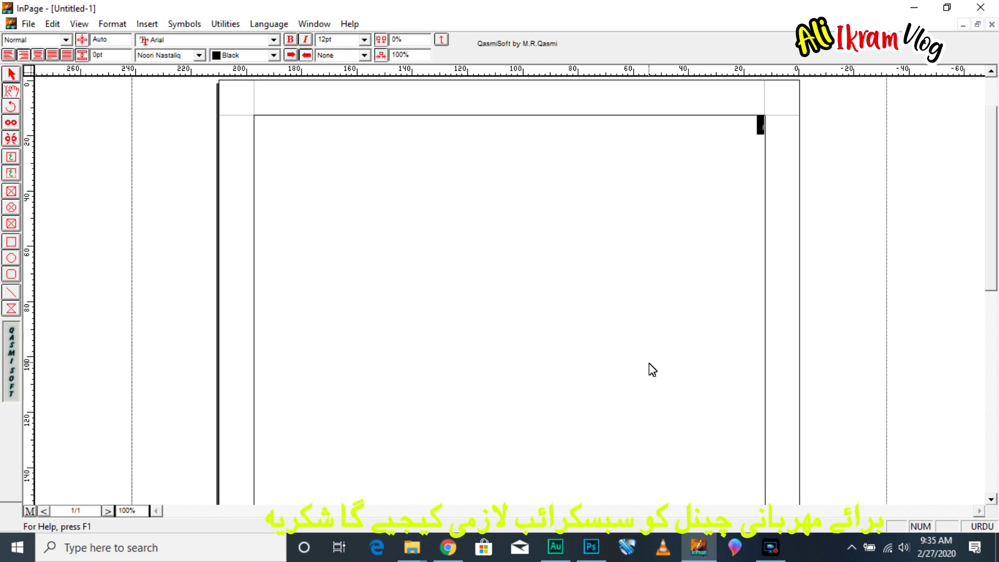
# In InPage, set the character size to 36 pt and write the Urdu heading "اٹلی کی سیروسیاحت".
pyautogui.click(342, 43)
pyautogui.write('36')
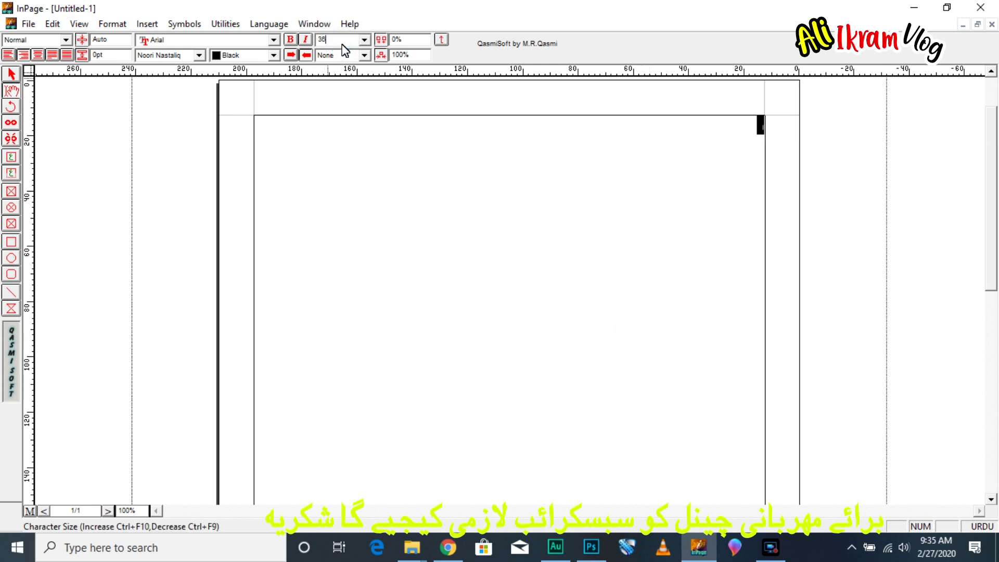
pyautogui.press('Return')
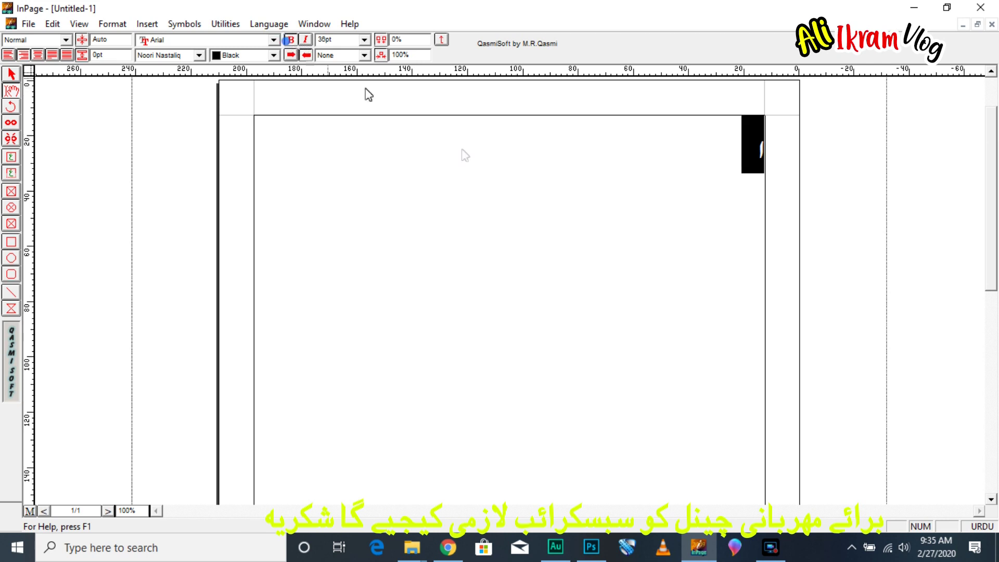
pyautogui.click(602, 165)
pyautogui.write('ٹ')
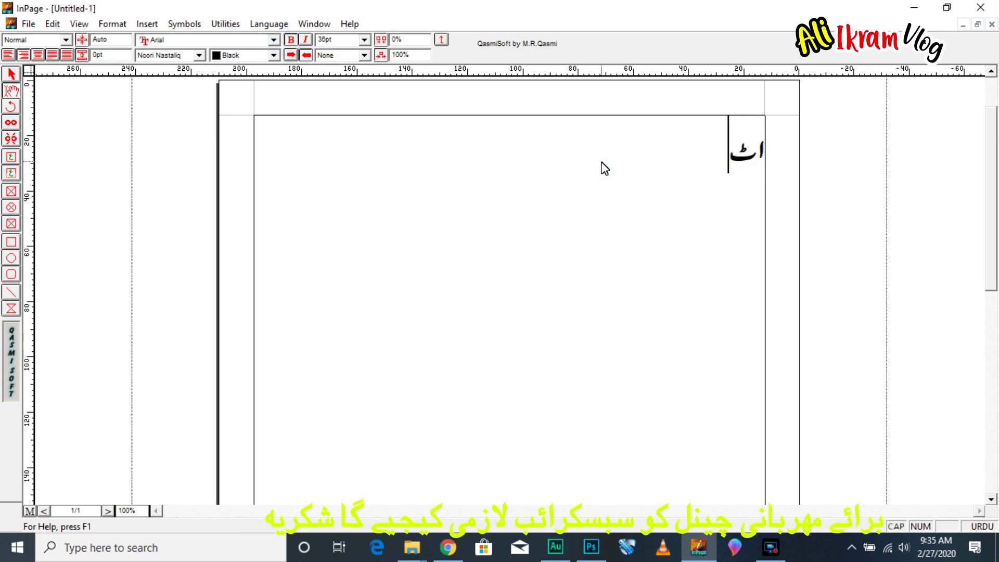
pyautogui.write('لی ک')
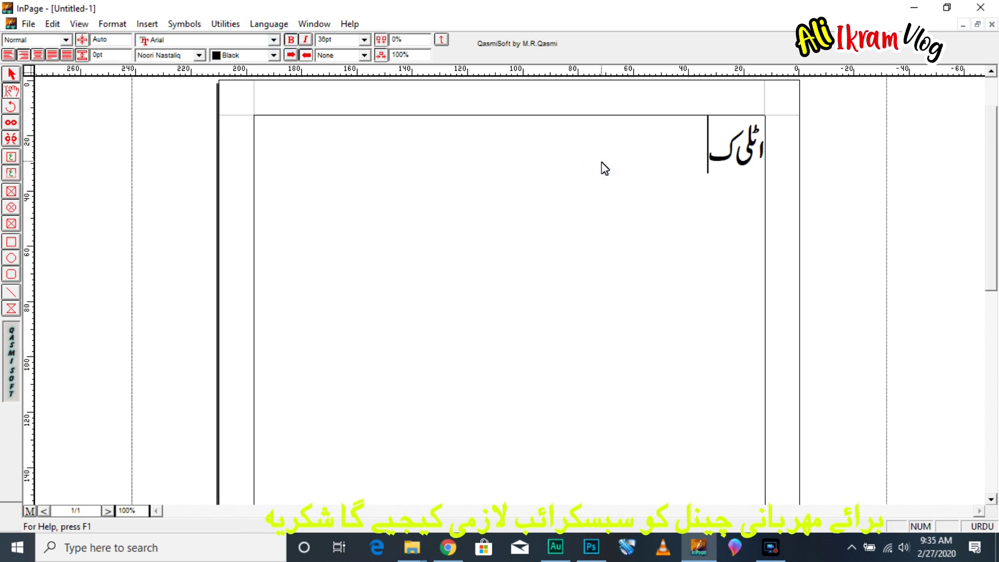
pyautogui.write('ی سیروسیاحت')
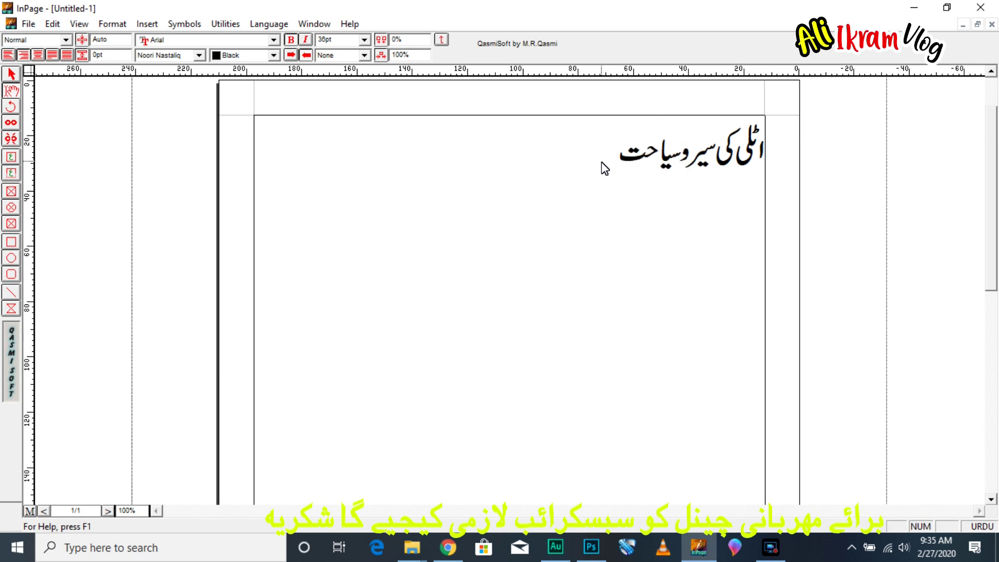
# Change the word "کی" to "کے" in the Urdu heading.
pyautogui.hotkey('ctrl', 'a')
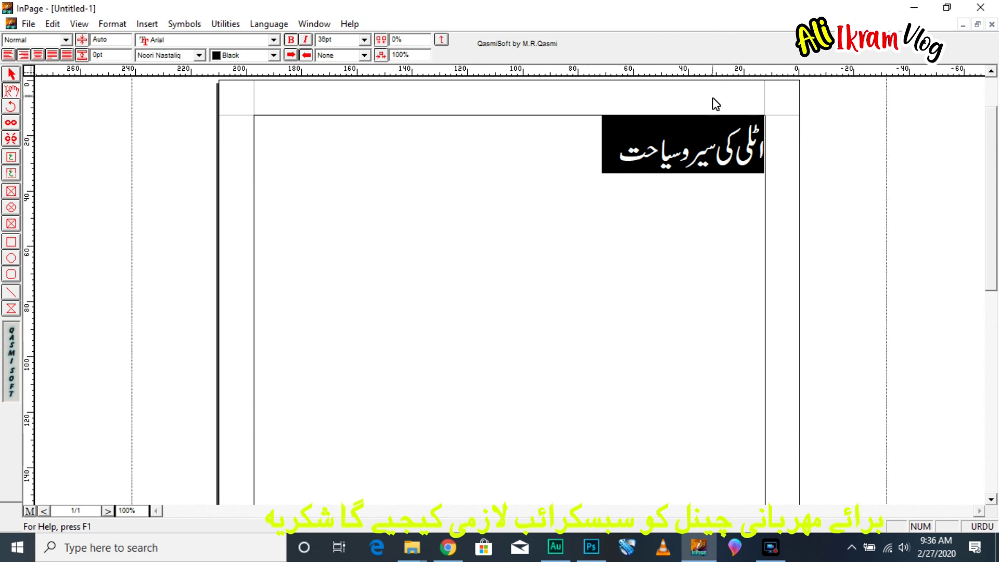
pyautogui.click(716, 149)
pyautogui.click(723, 156)
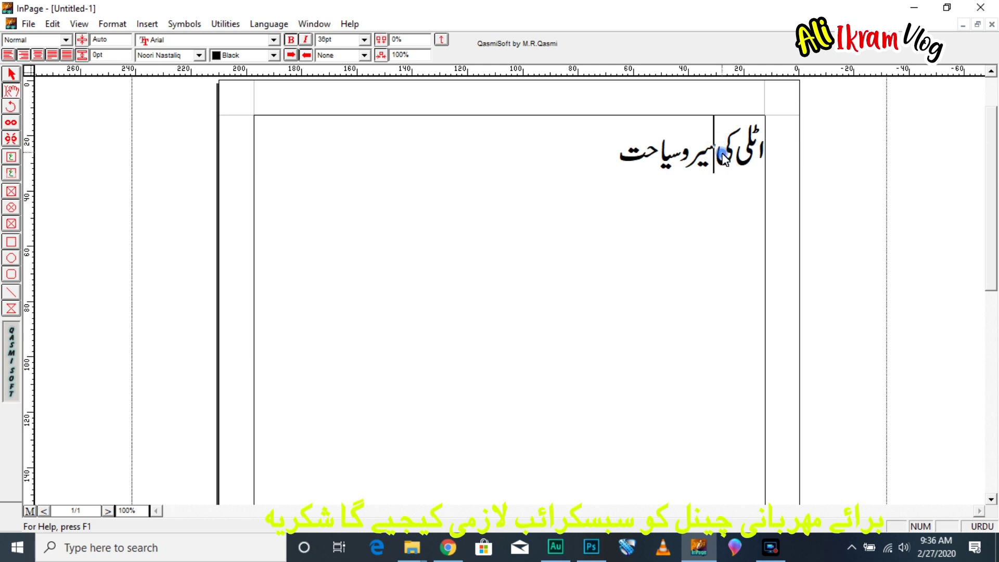
pyautogui.press('BackSpace')
pyautogui.press('BackSpace')
pyautogui.write('ے')
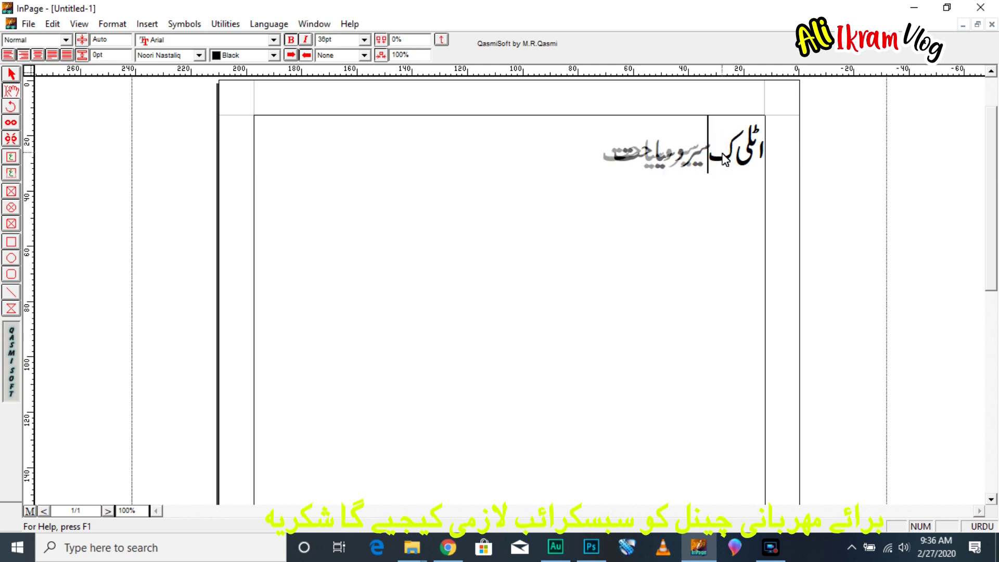
pyautogui.press('BackSpace')
pyautogui.write('ے')
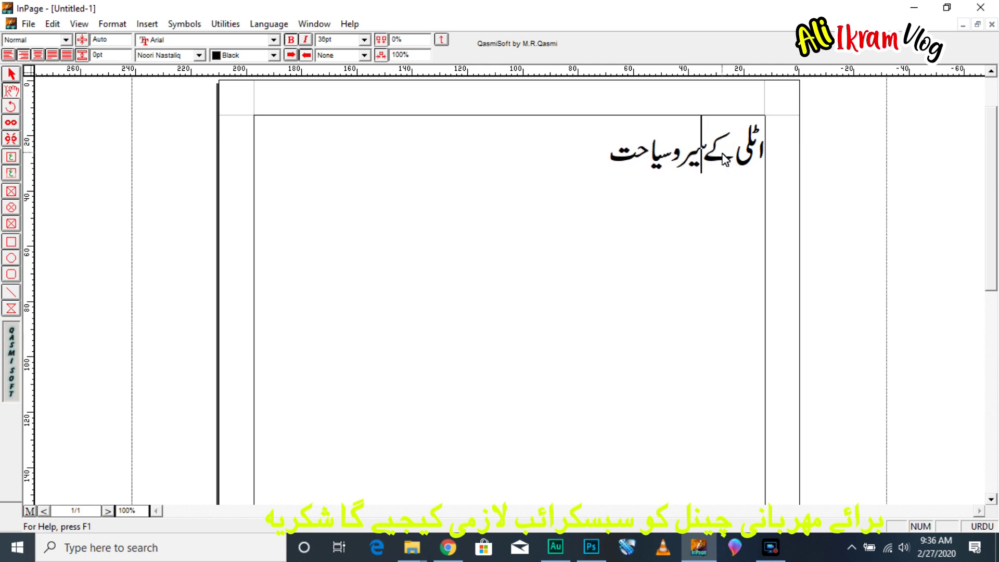
# Insert "خوبصورت مقامات کی" between "کے" and "سیروسیاحت" in the Urdu heading.
pyautogui.write('خو')
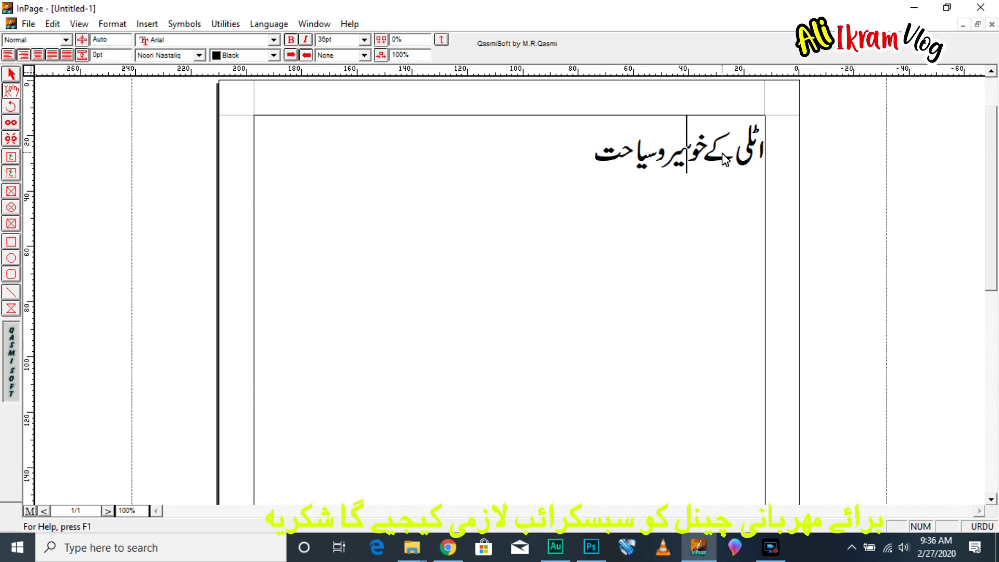
pyautogui.write('بصورت ')
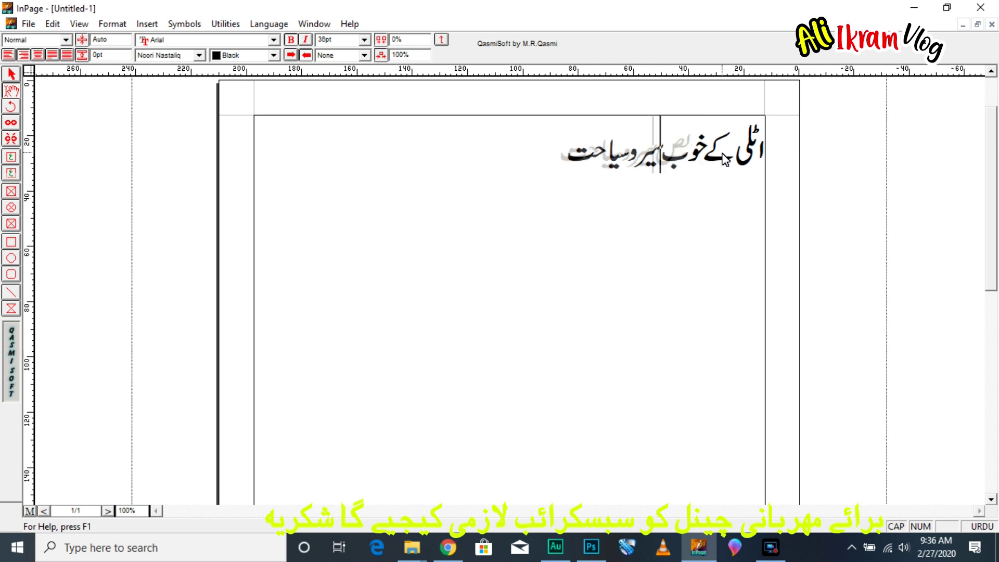
pyautogui.write('مقامات')
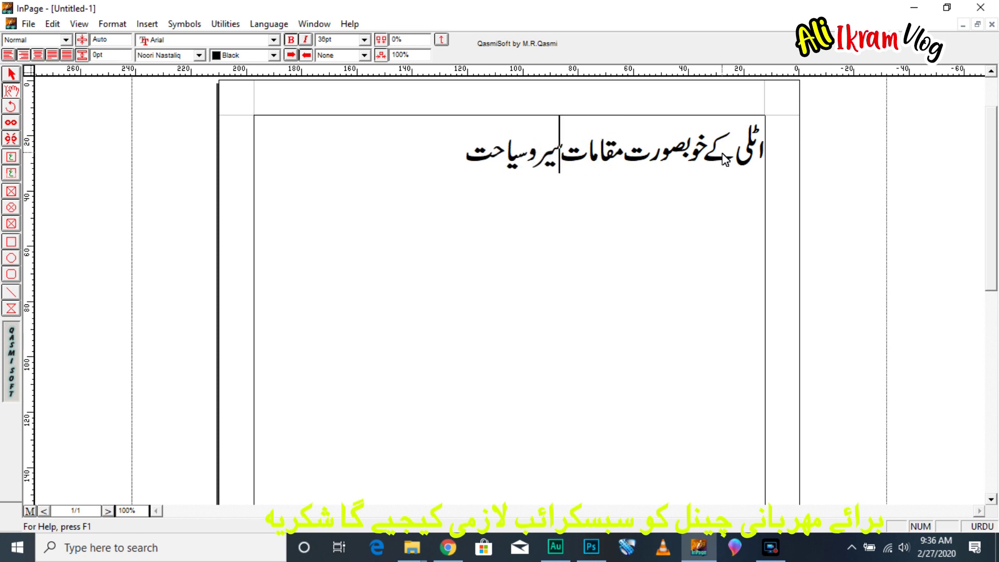
pyautogui.write(' کی')
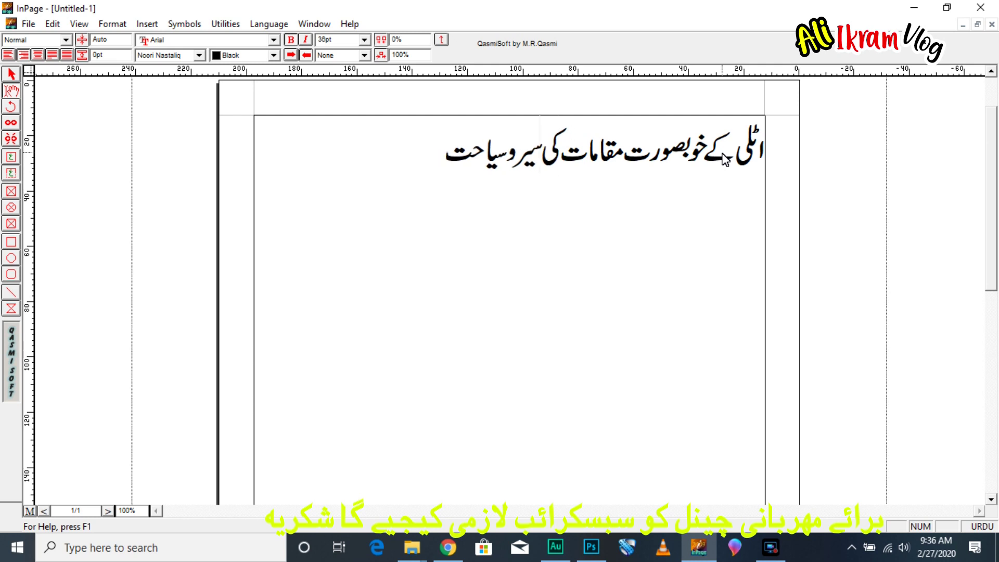
# Begin exporting the heading page as a picture to the Desktop, choosing Encapsulated PostScript Files as the file type.
pyautogui.moveTo(418, 162); pyautogui.dragTo(770, 156)
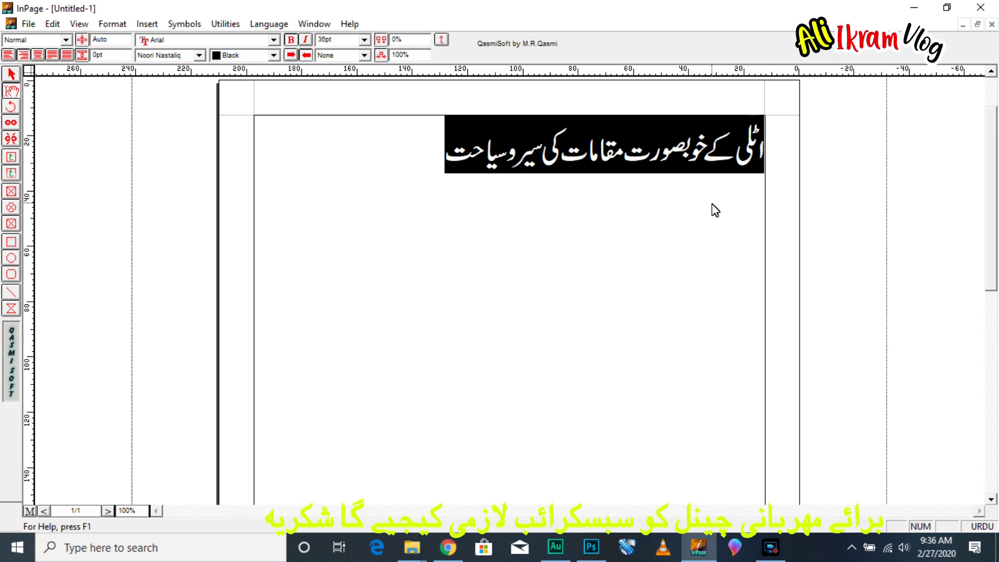
pyautogui.click(27, 24)
pyautogui.moveTo(13, 22)
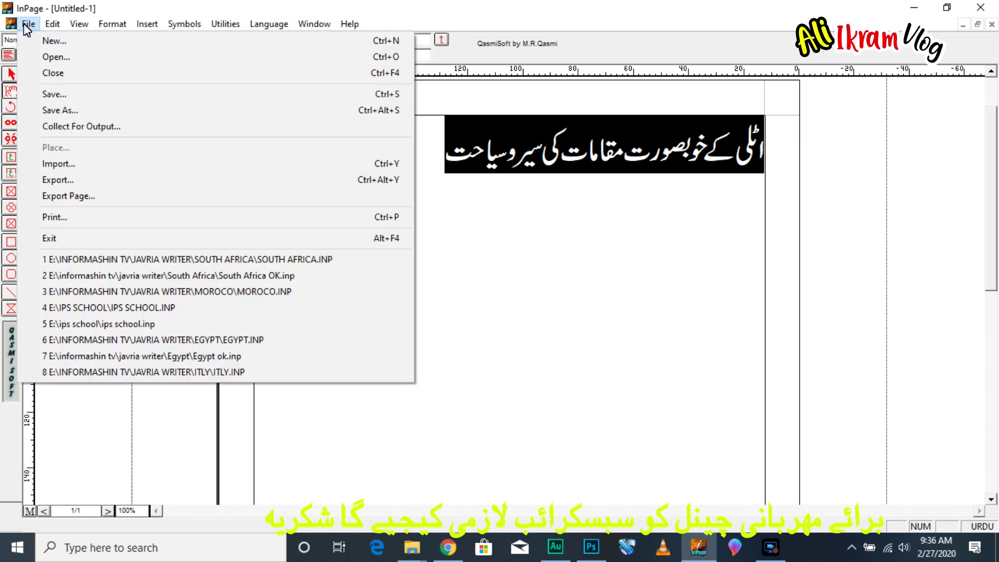
pyautogui.click(102, 198)
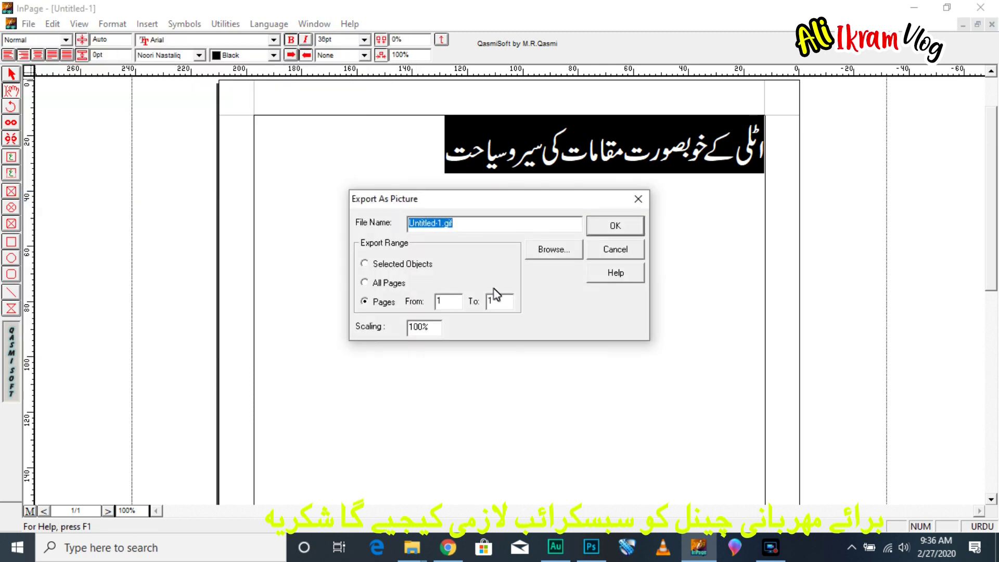
pyautogui.click(550, 255)
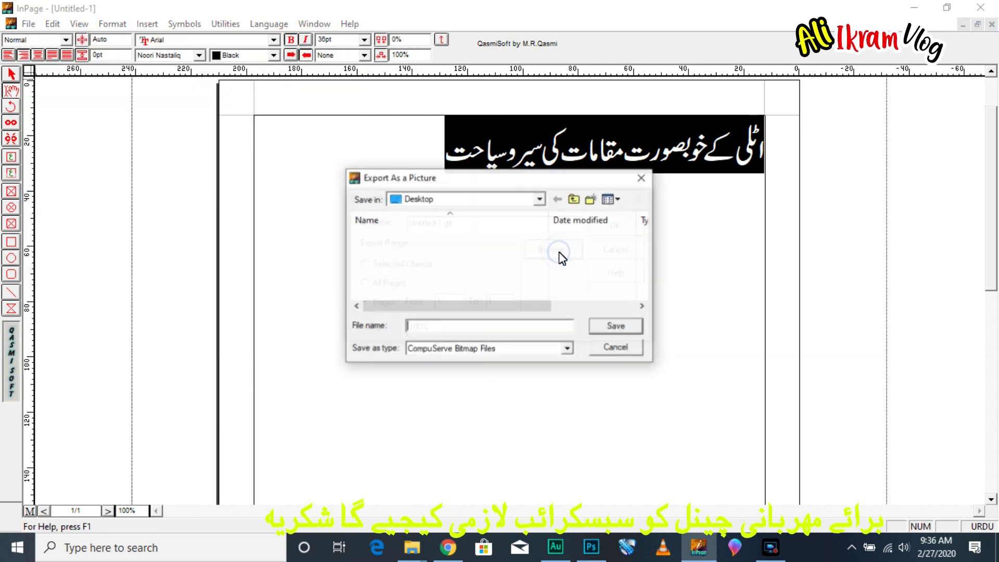
pyautogui.click(455, 349)
pyautogui.click(455, 361)
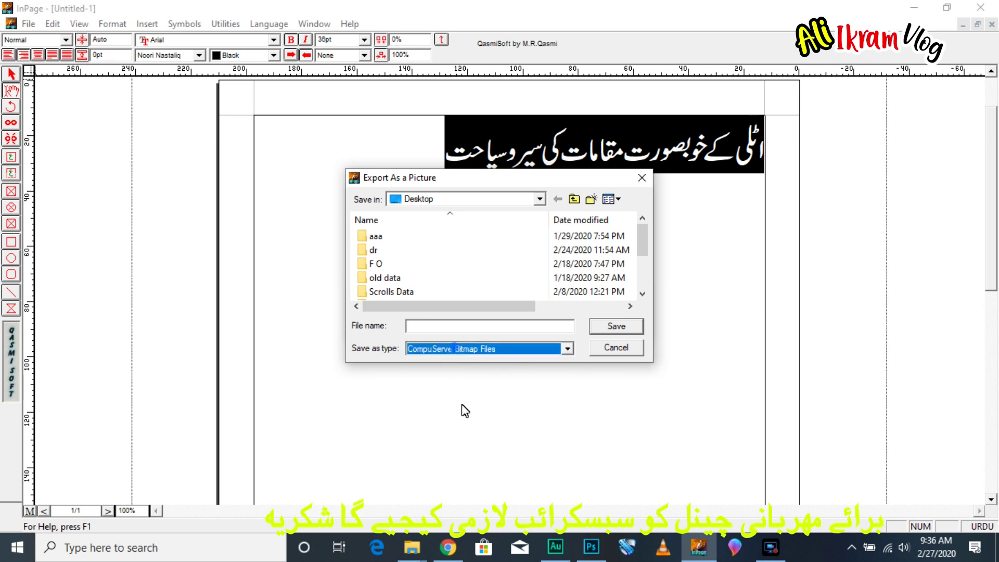
pyautogui.click(457, 353)
pyautogui.click(451, 372)
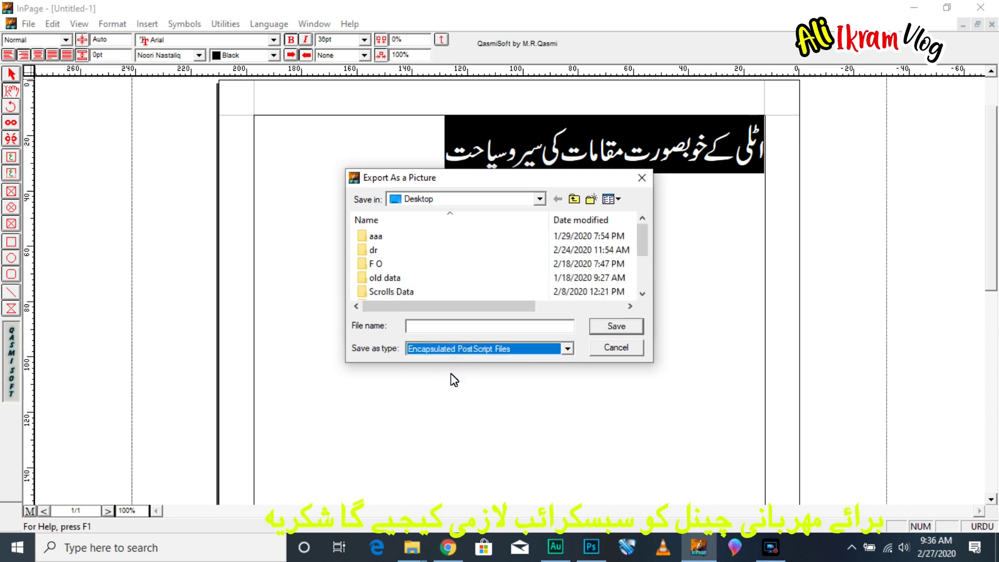
# Name the export file 1 and export page 1 at 100% scaling.
pyautogui.click(417, 326)
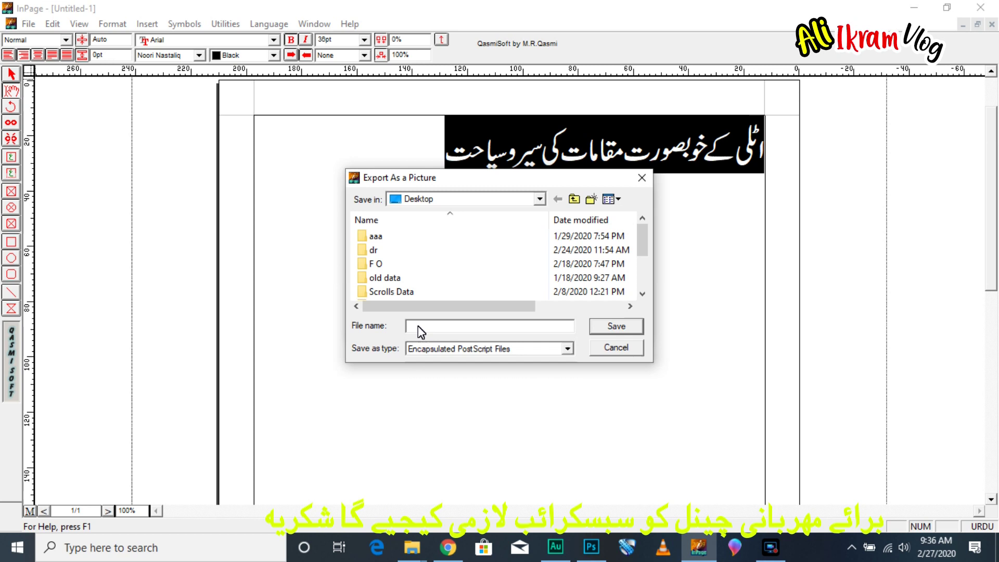
pyautogui.write('1')
pyautogui.click(417, 346)
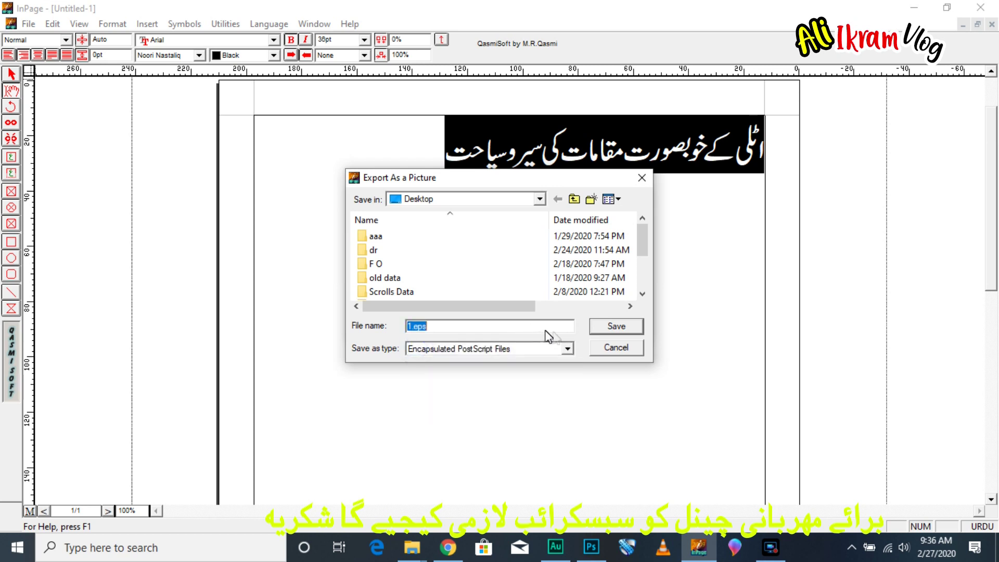
pyautogui.click(606, 332)
pyautogui.click(538, 279)
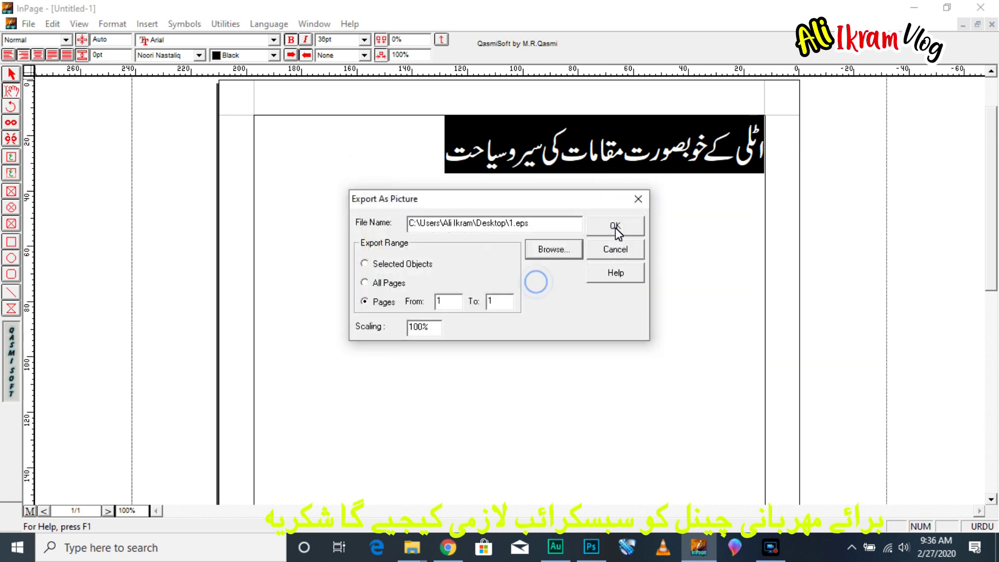
pyautogui.click(616, 225)
pyautogui.click(522, 304)
# Open the exported file 1 from File Explorer in Photoshop, rasterizing it at 4958 × 7008 pixels, 600 pixels/inch, CMYK Color.
pyautogui.moveTo(409, 556)
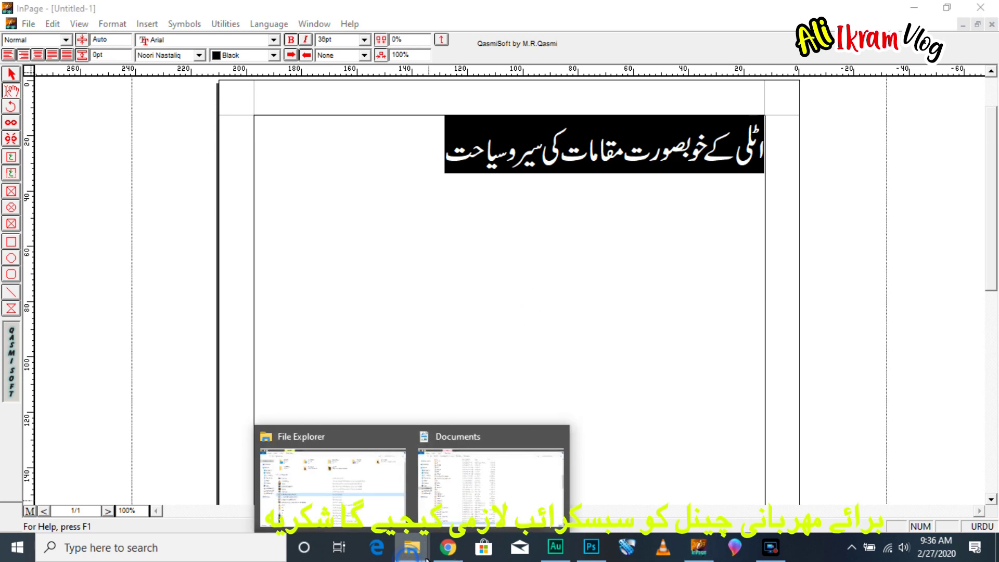
pyautogui.click(333, 479)
pyautogui.moveTo(174, 201); pyautogui.dragTo(523, 55)
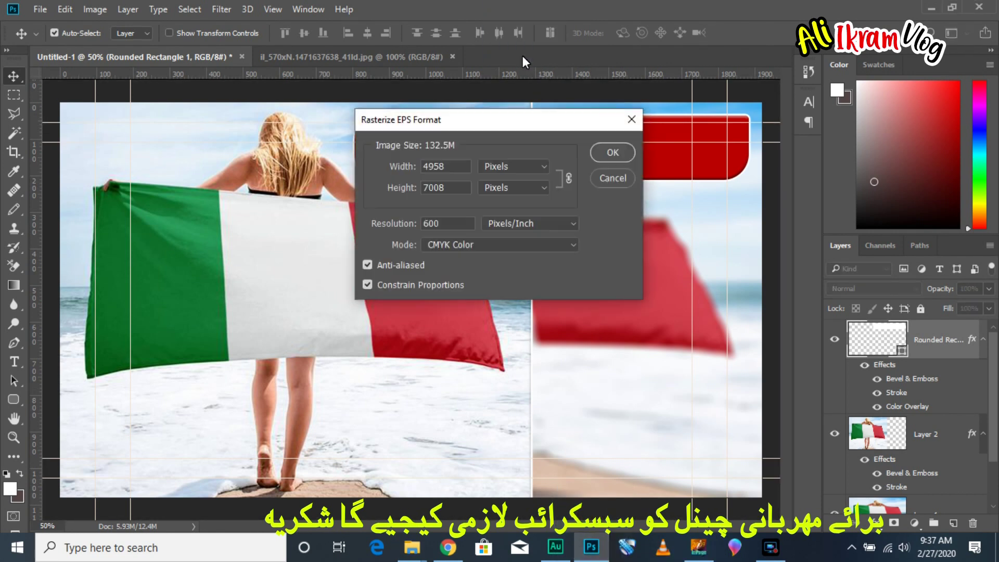
pyautogui.click(617, 154)
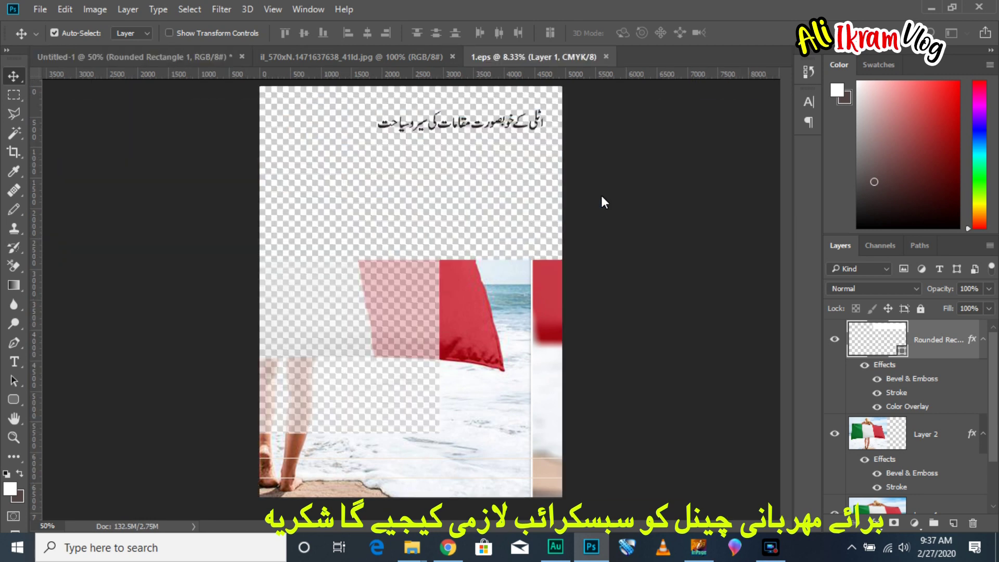
# Cut the whole Urdu heading from 1.eps, paste it into the Untitled-1 thumbnail document and hide the rulers.
pyautogui.hotkey('ctrl', 'a')
pyautogui.hotkey('ctrl', 'x')
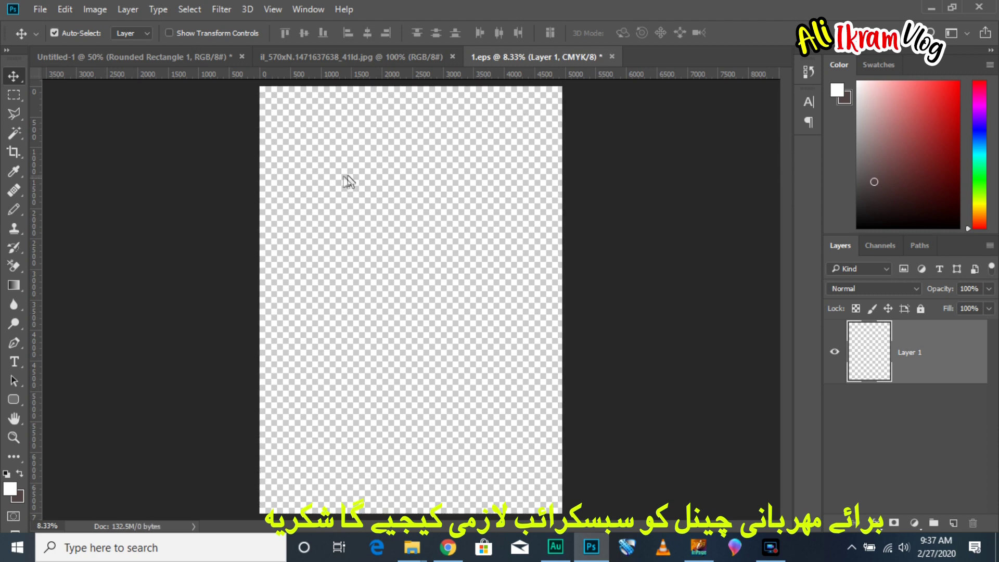
pyautogui.click(146, 56)
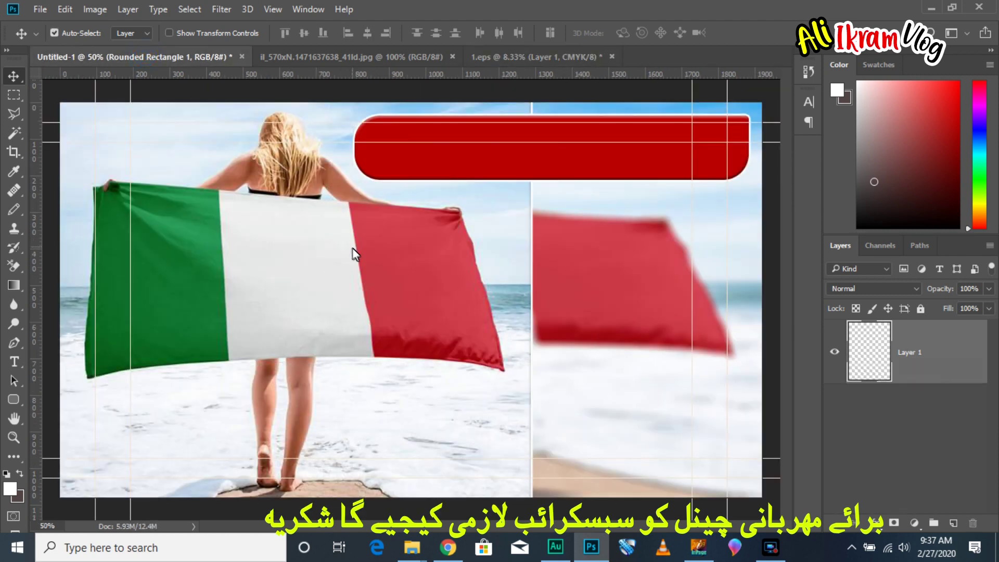
pyautogui.hotkey('ctrl', 'v')
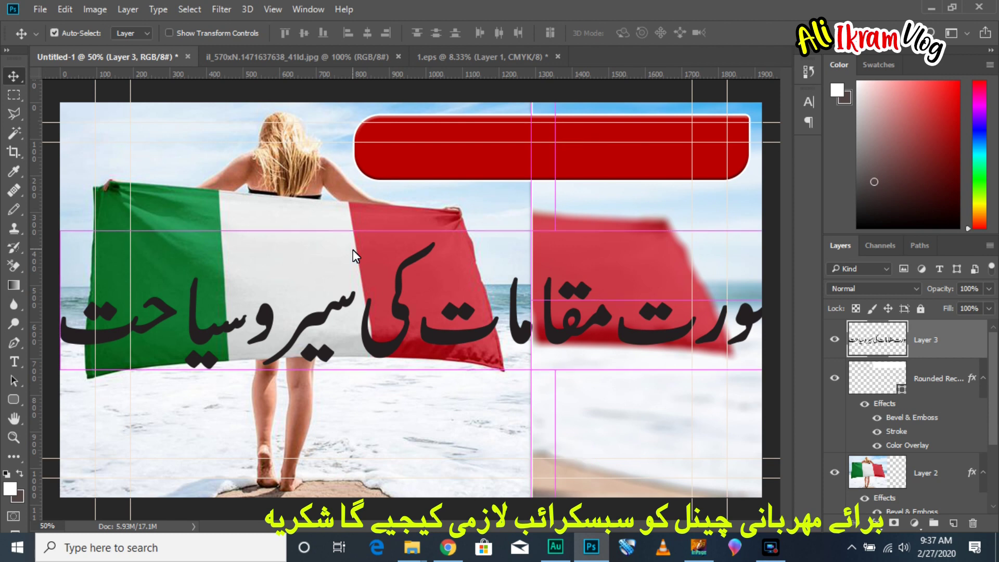
pyautogui.hotkey('ctrl', 'r')
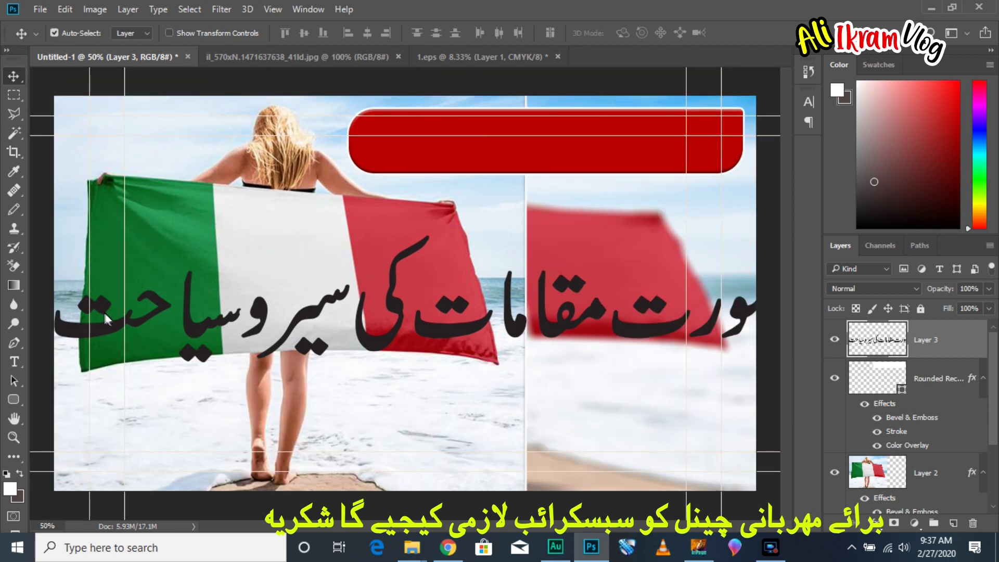
# Move the pasted Urdu heading and scale it down to about 42% with Free Transform so it fits inside the canvas.
pyautogui.moveTo(135, 323); pyautogui.dragTo(193, 301)
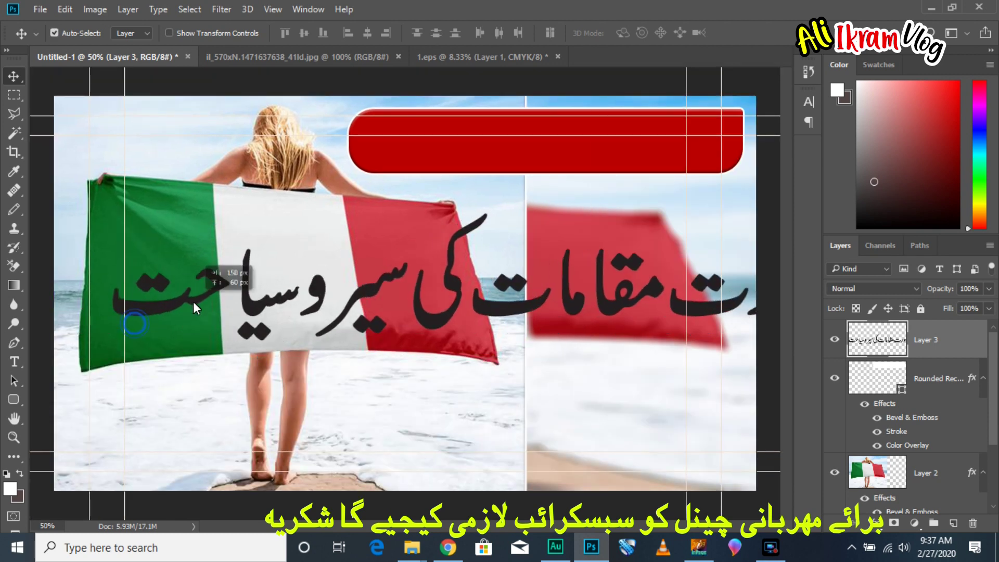
pyautogui.hotkey('ctrl', 't')
pyautogui.moveTo(113, 206); pyautogui.dragTo(518, 258)
pyautogui.moveTo(596, 305); pyautogui.dragTo(299, 232)
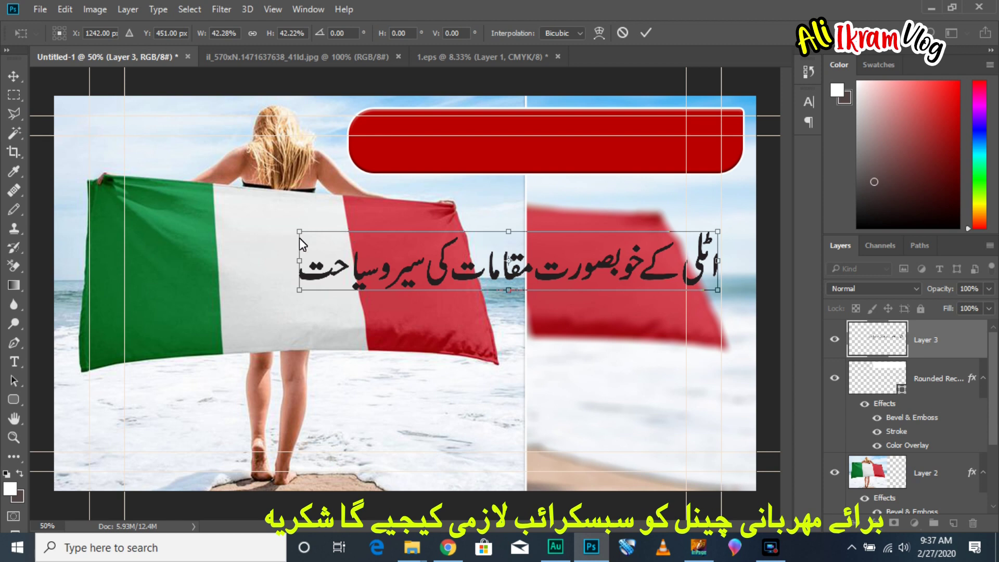
pyautogui.moveTo(300, 236); pyautogui.dragTo(393, 247)
pyautogui.hotkey('ctrl', 'z')
# Place the Urdu heading on the red banner, scale it to about 37% to fit, and apply the transform.
pyautogui.moveTo(579, 281); pyautogui.dragTo(565, 151)
pyautogui.moveTo(703, 168); pyautogui.dragTo(732, 169)
pyautogui.moveTo(379, 177); pyautogui.dragTo(365, 169)
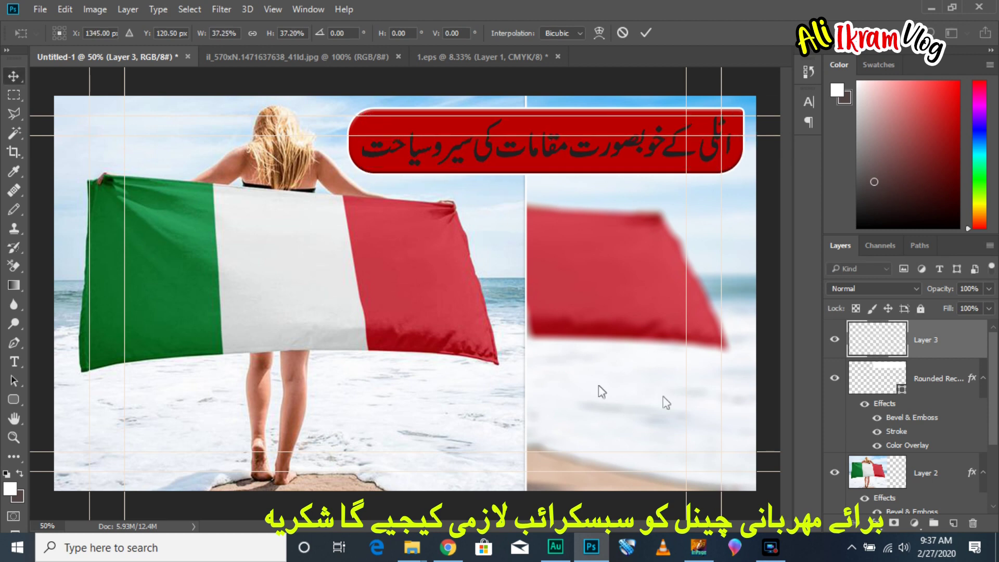
pyautogui.press('Return')
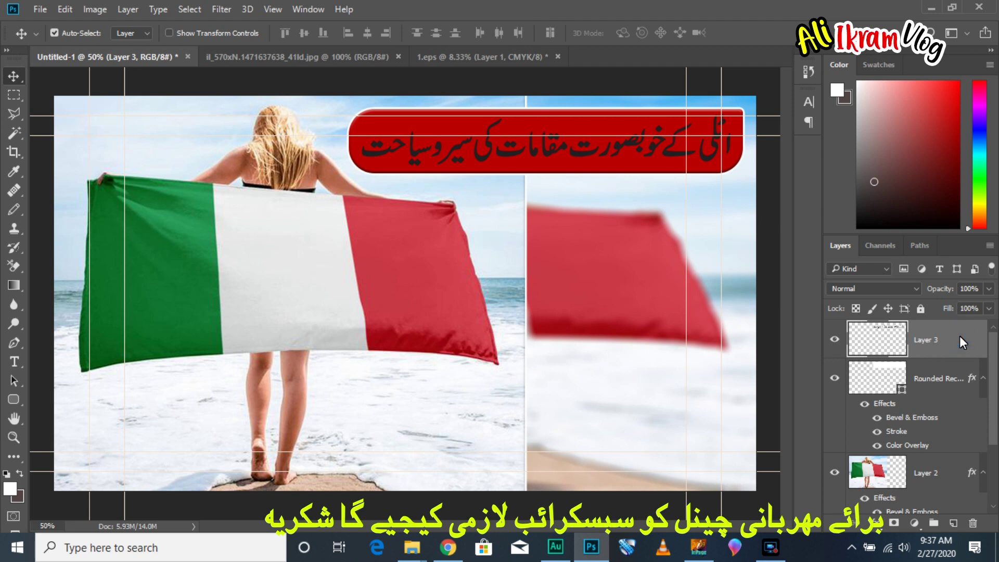
# Give the Urdu heading's layer a white (ffffff) Color Overlay in Normal mode at 100% opacity.
pyautogui.press('h')
pyautogui.doubleClick(960, 336)
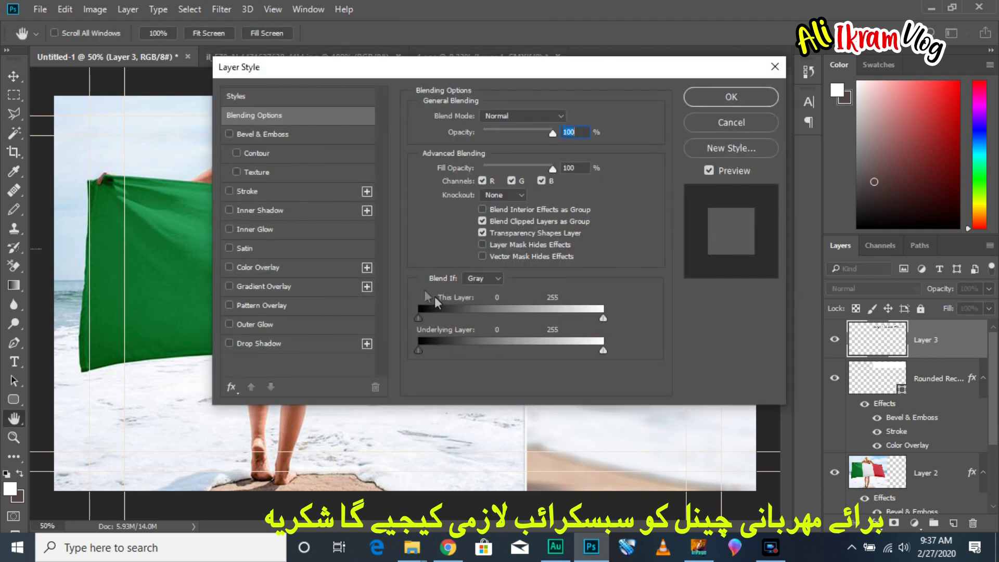
pyautogui.click(346, 267)
pyautogui.click(569, 118)
pyautogui.write('ffffff')
pyautogui.click(919, 227)
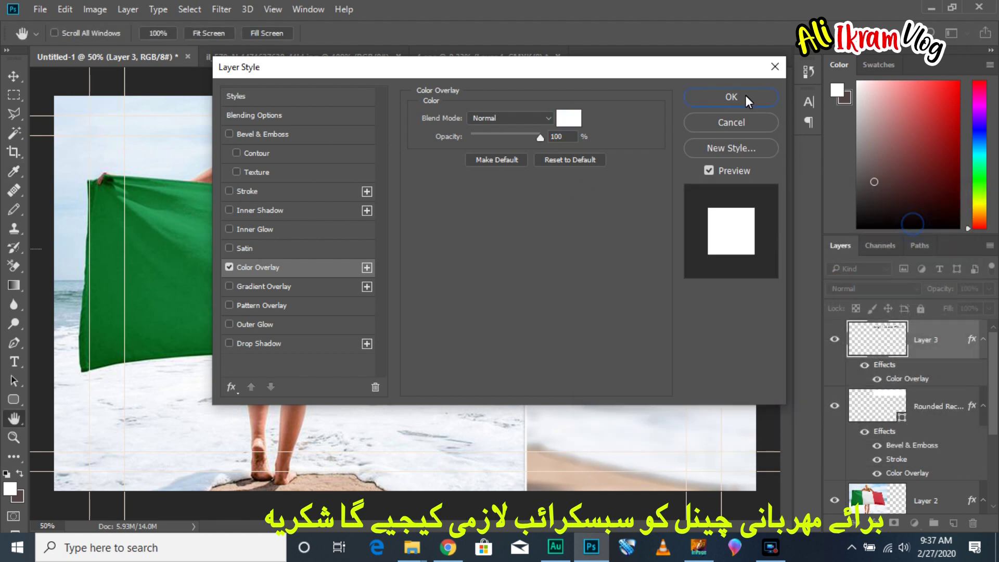
pyautogui.click(745, 96)
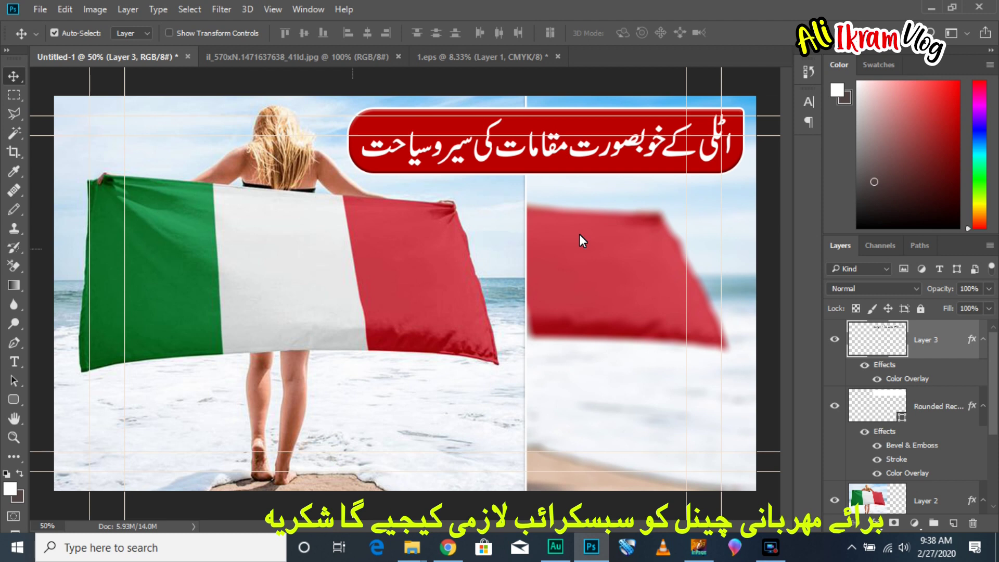
# Switch to YouTube Studio in Chrome and examine the existing travel video thumbnails, including the Greece video's details page.
pyautogui.click(448, 548)
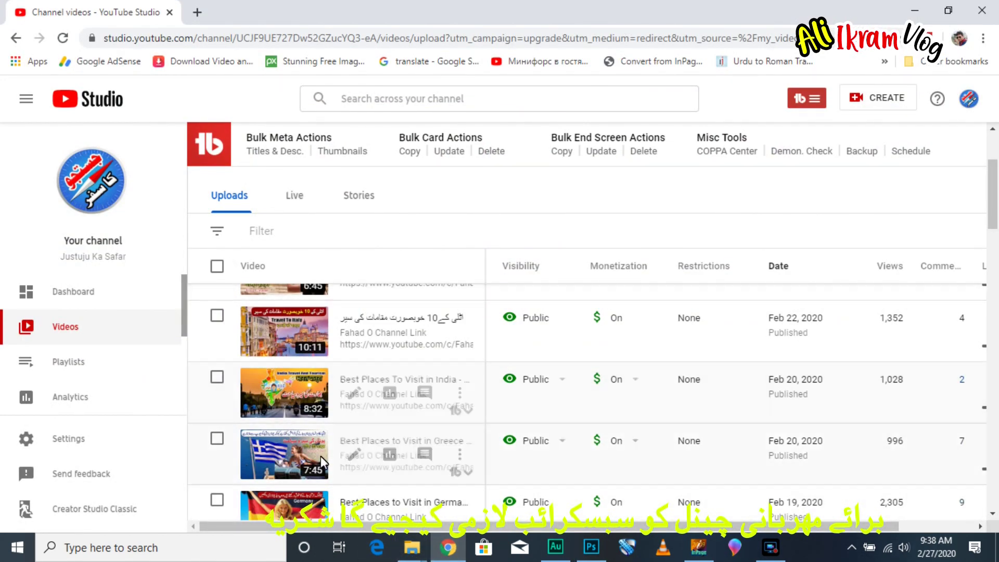
pyautogui.click(351, 457)
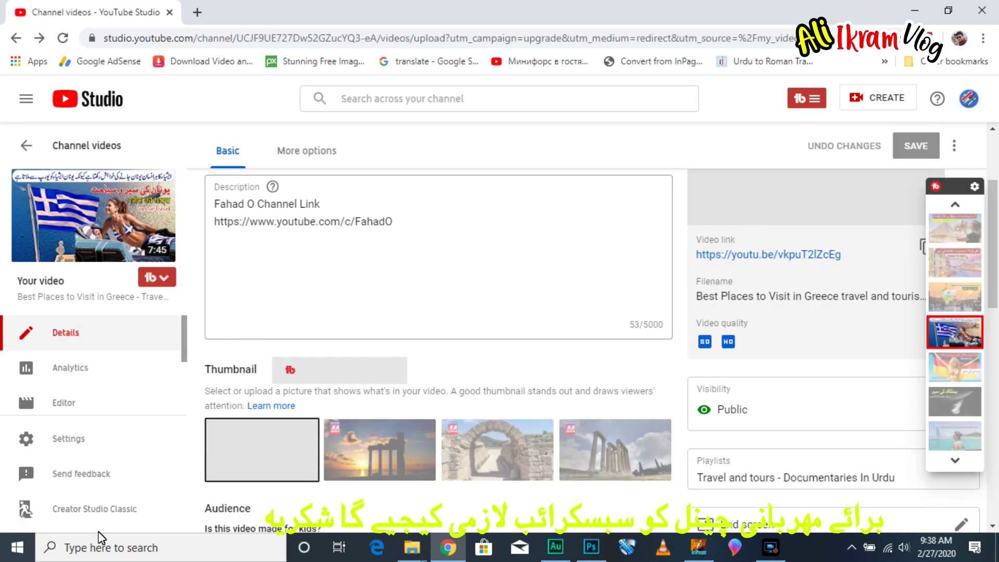
pyautogui.click(26, 147)
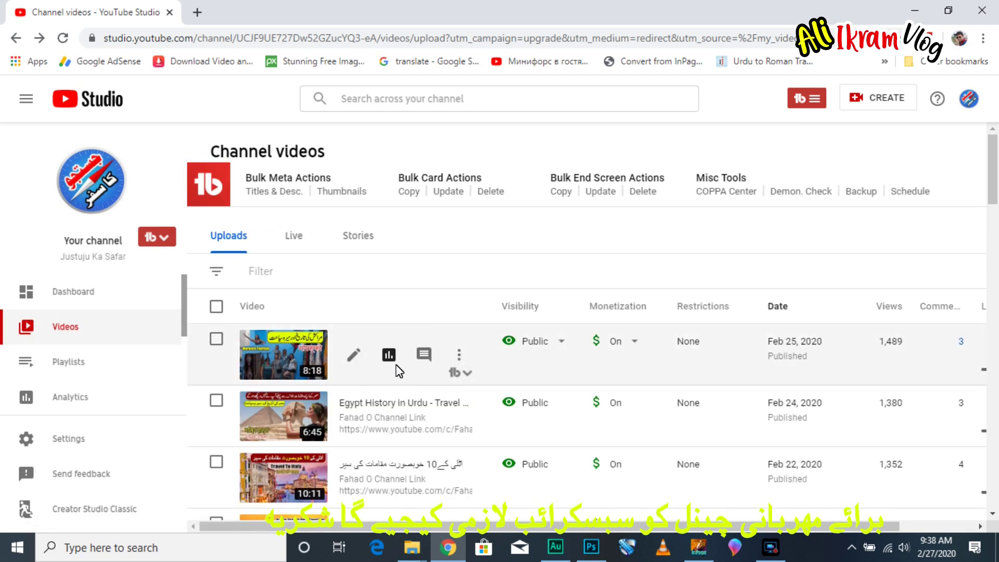
pyautogui.scroll(-5, 389, 378)
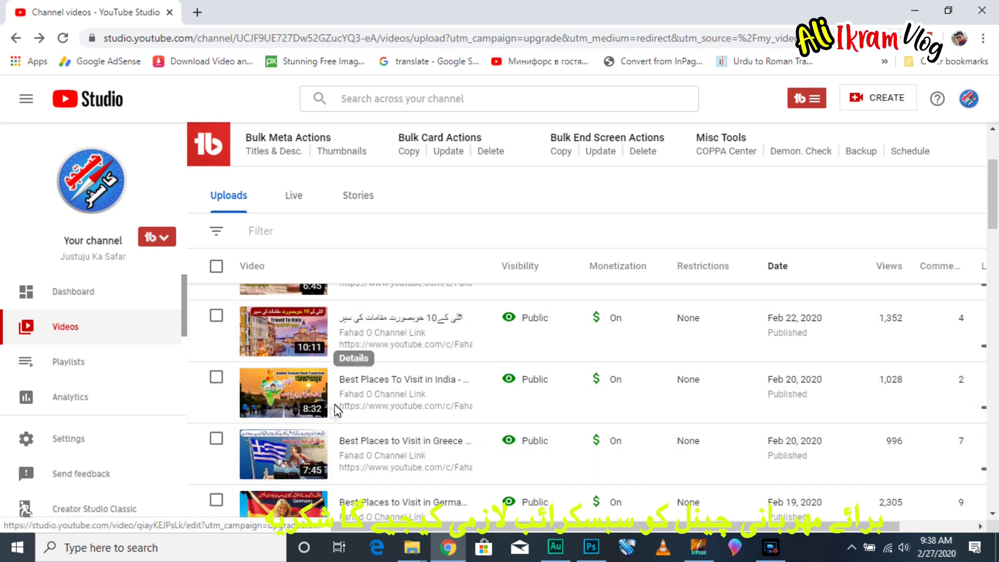
pyautogui.click(440, 559)
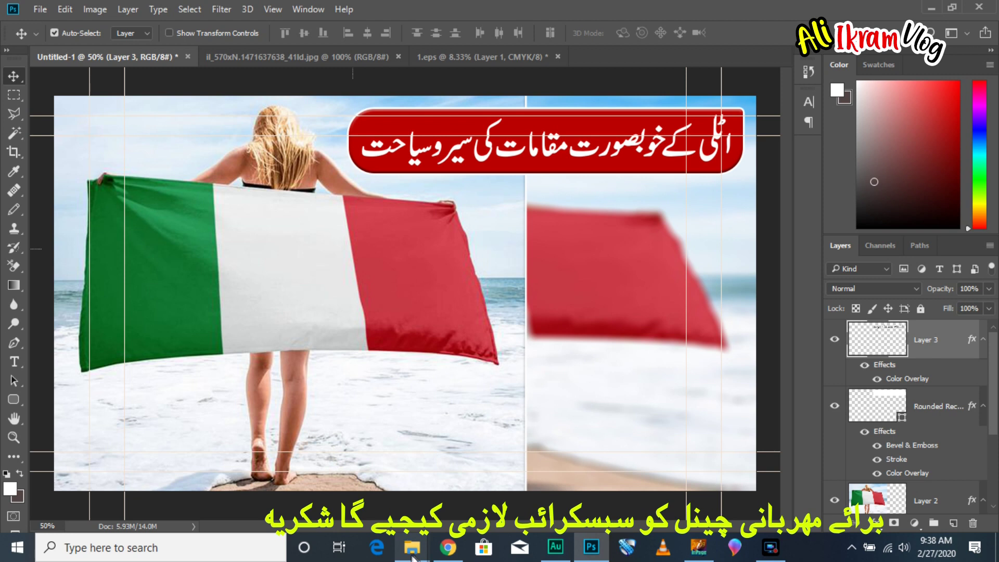
# Switch to Chrome and search Google for "italy travel and tourism" in the new tab.
pyautogui.moveTo(412, 549)
pyautogui.click(364, 512)
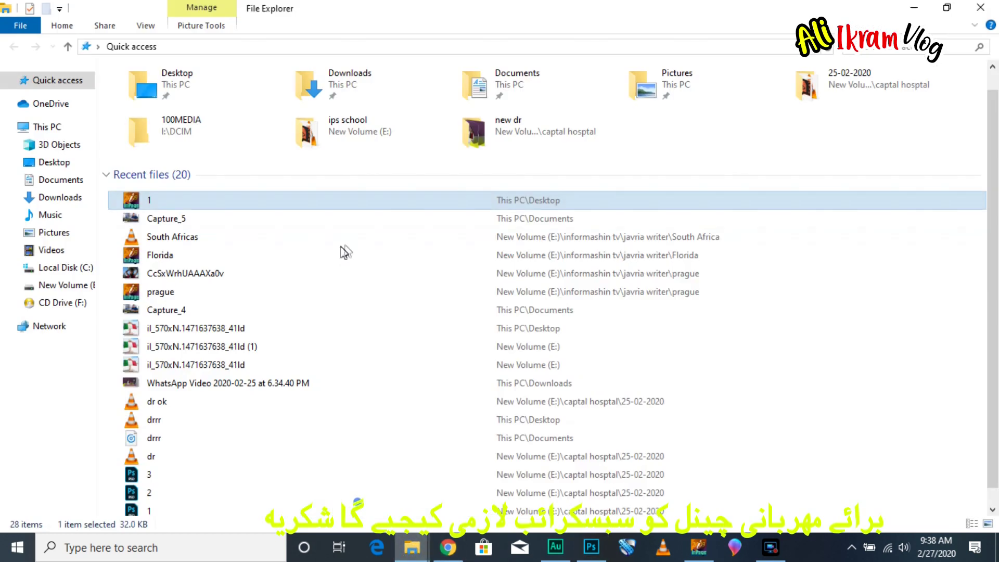
pyautogui.click(447, 548)
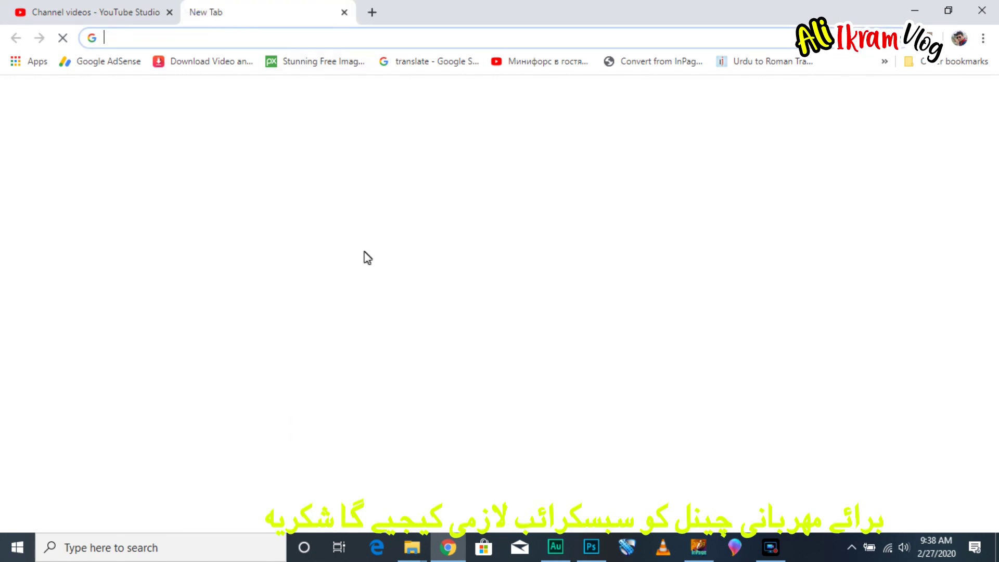
pyautogui.click(376, 315)
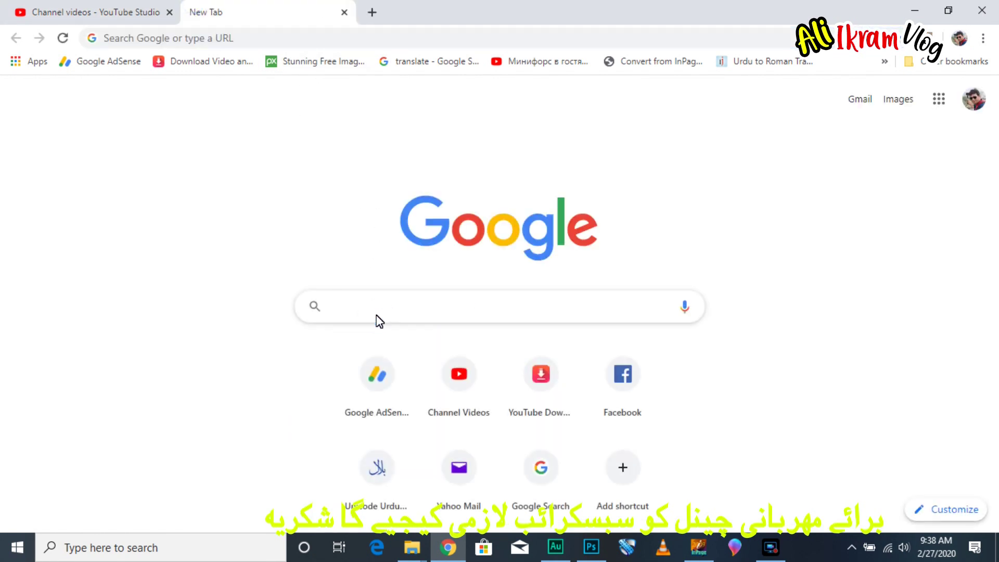
pyautogui.write('itlay')
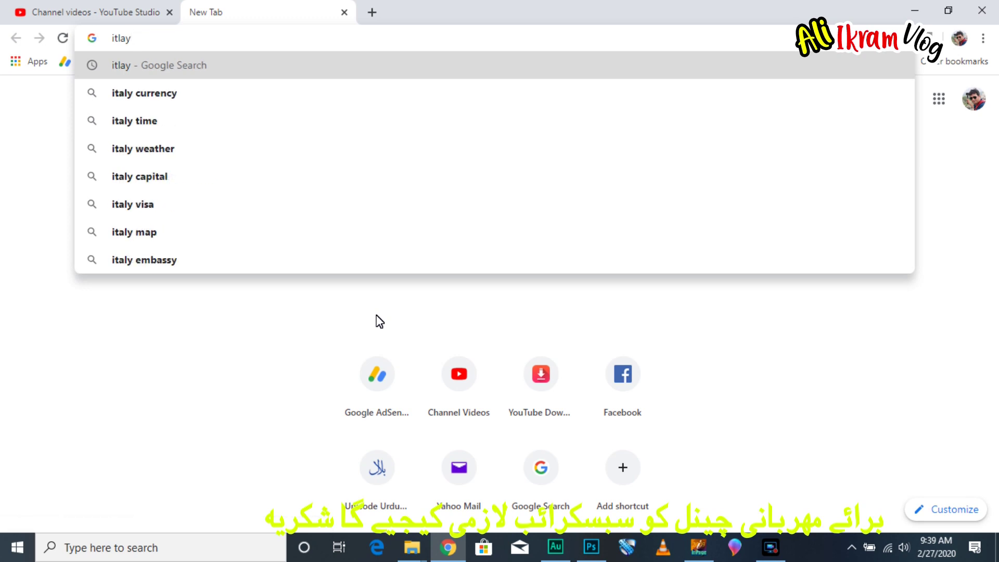
pyautogui.write(' t')
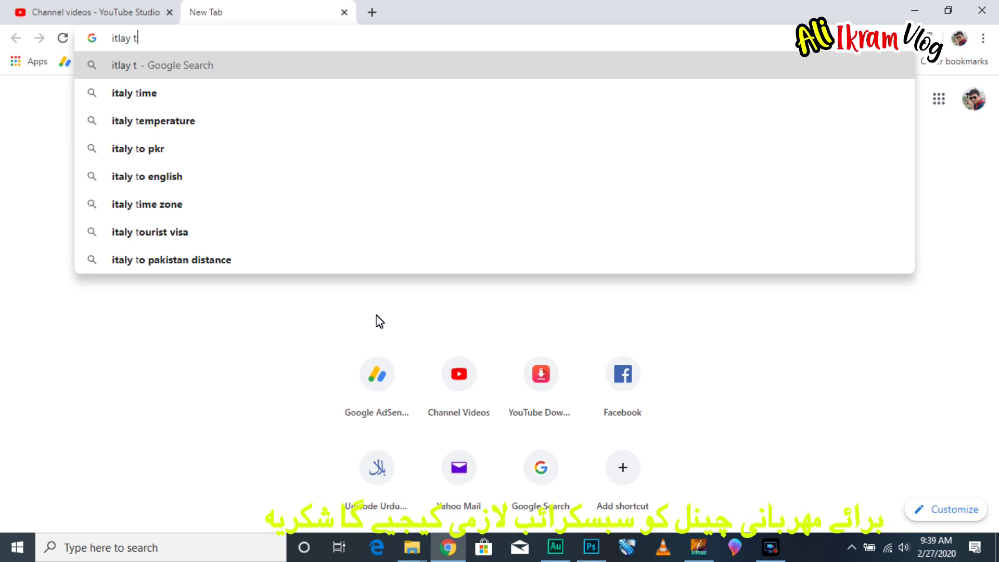
pyautogui.write('r')
pyautogui.press('Down')
pyautogui.press('Right')
pyautogui.write('and')
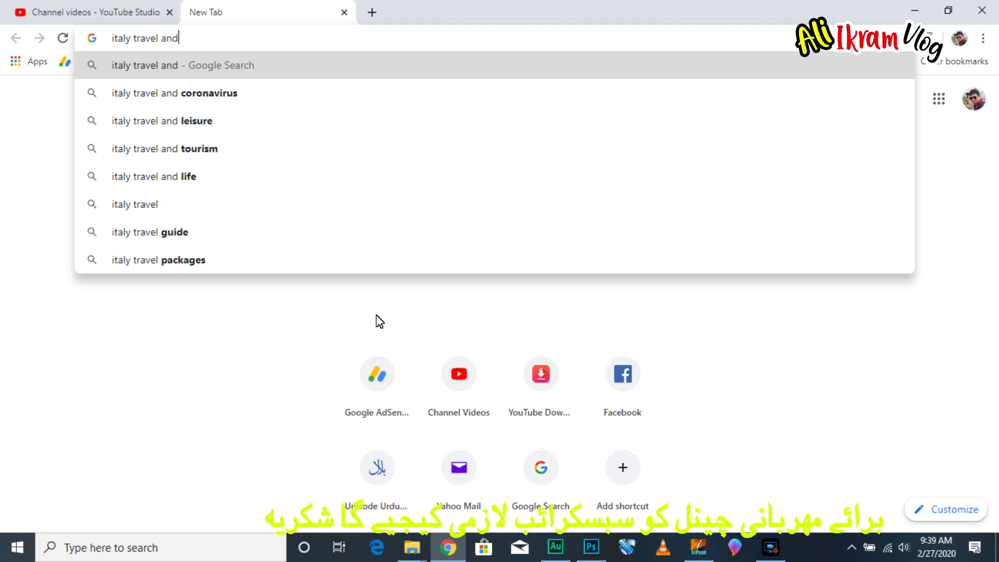
pyautogui.press('Down')
pyautogui.press('Down')
pyautogui.press('Down')
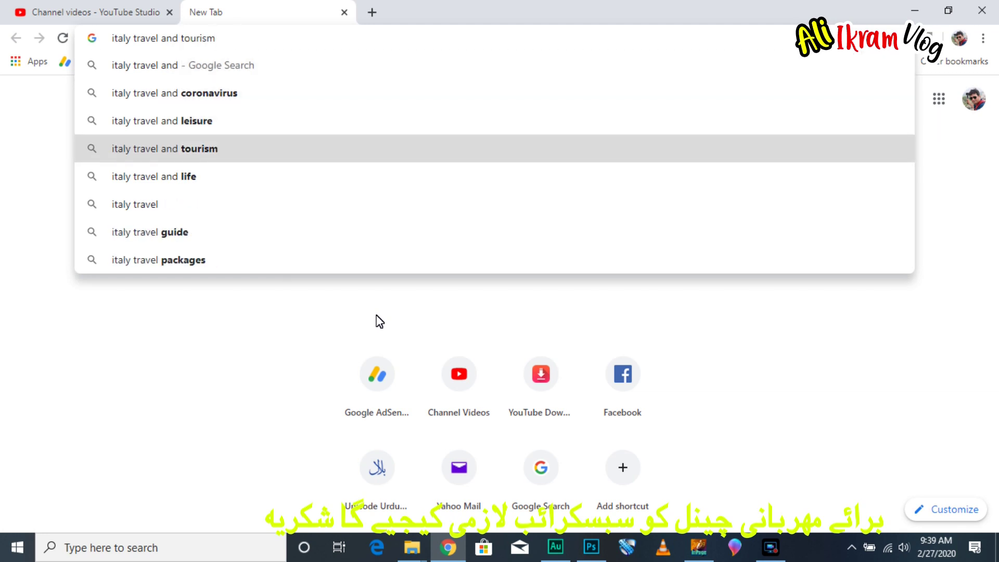
pyautogui.press('Return')
# Copy the phrase "italy travel and tourism" from the Google search and paste it as a new text layer in the Photoshop thumbnail.
pyautogui.moveTo(256, 116); pyautogui.dragTo(112, 117)
pyautogui.hotkey('ctrl', 'c')
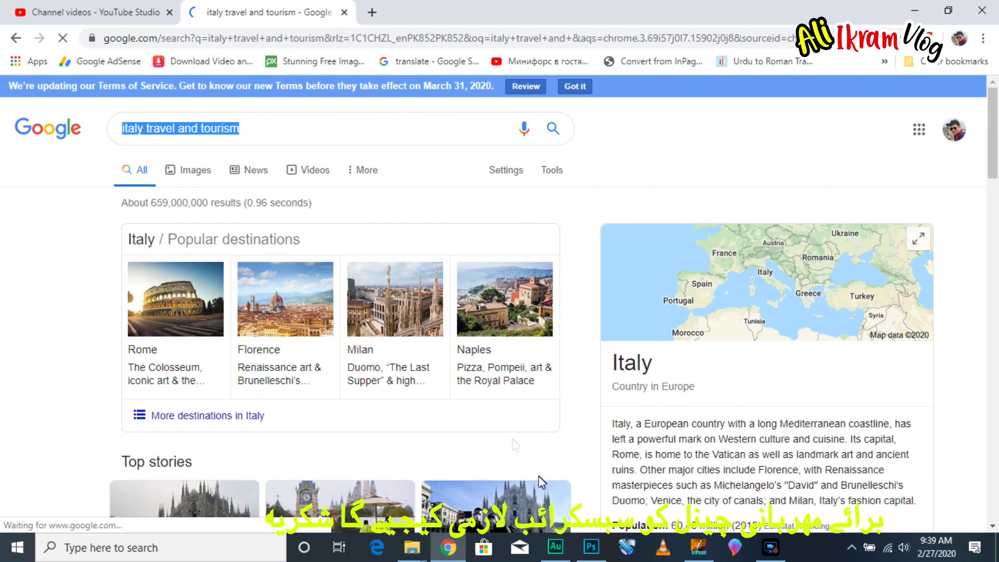
pyautogui.click(698, 547)
pyautogui.click(591, 547)
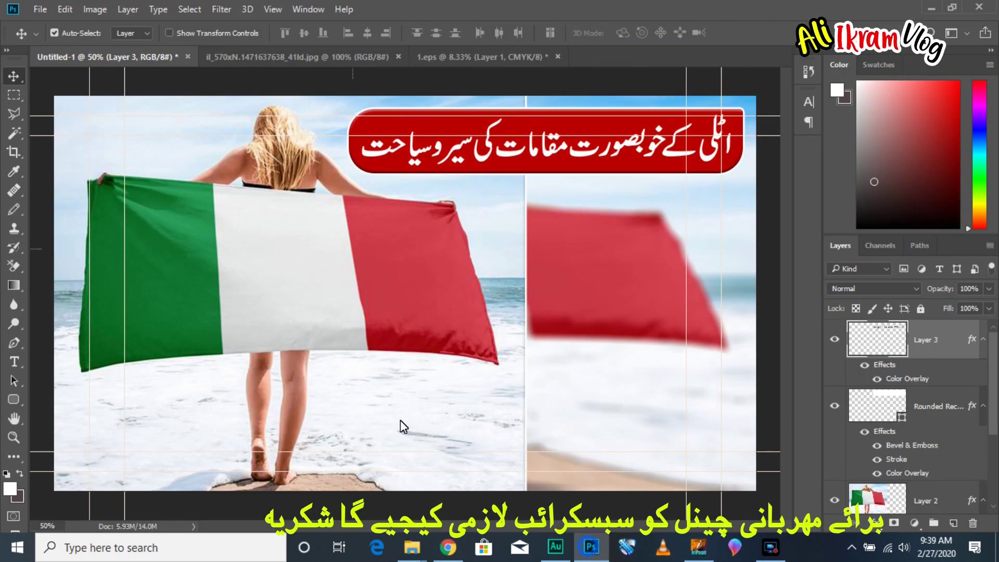
pyautogui.press('t')
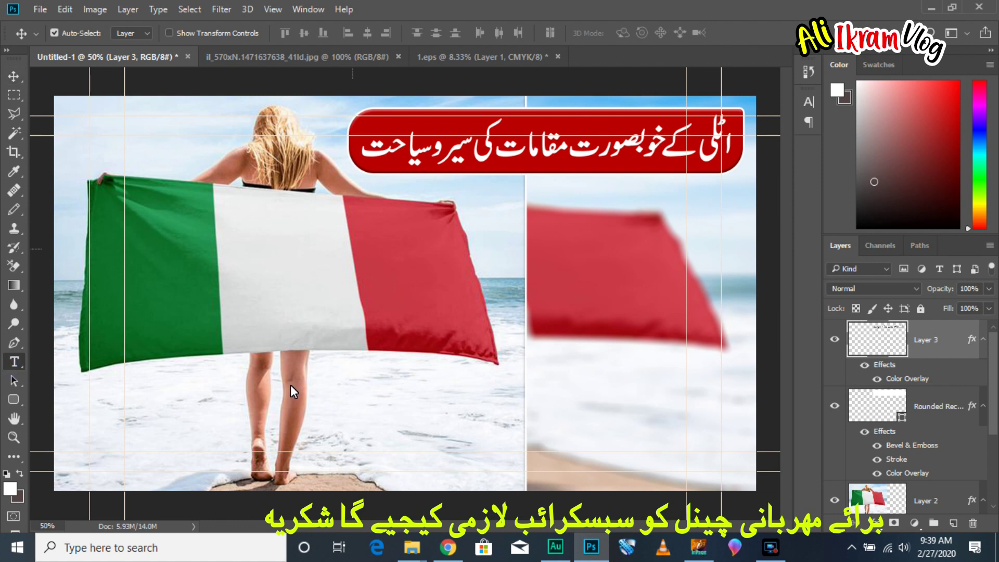
pyautogui.click(420, 260)
pyautogui.hotkey('ctrl', 'v')
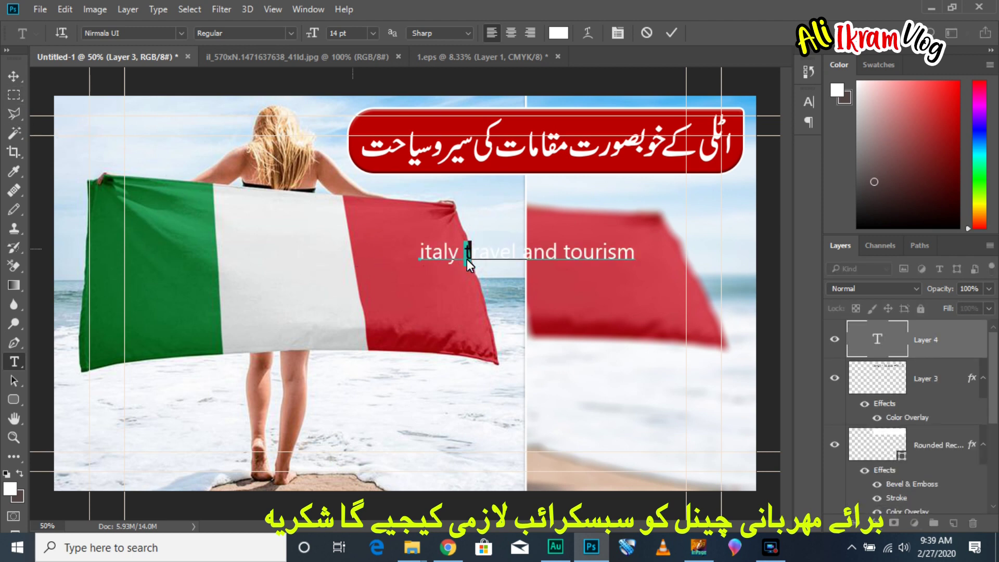
# Capitalize the initial letters so the English title reads "Italy Travel And Tourism", and commit the text.
pyautogui.write('T')
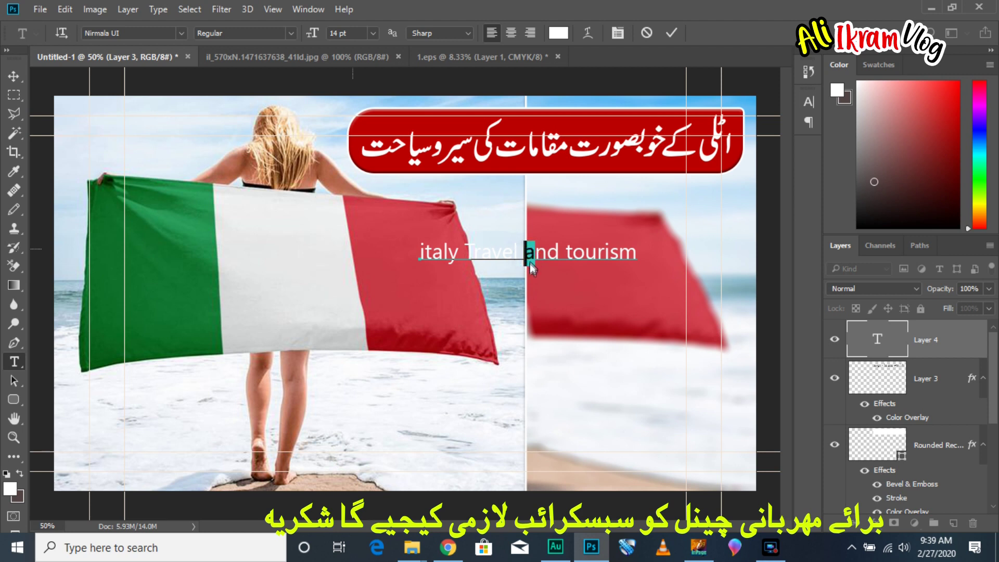
pyautogui.write('A')
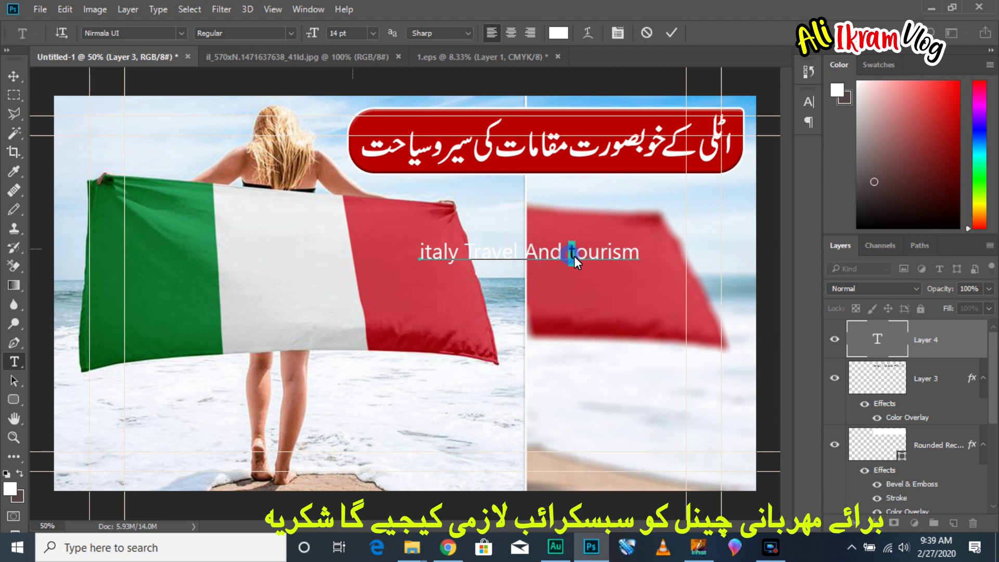
pyautogui.write('T')
pyautogui.moveTo(427, 257); pyautogui.dragTo(423, 257)
pyautogui.write('I')
pyautogui.click(14, 77)
# Enlarge the English title to about 16 pt with Free Transform and place it just below the red banner.
pyautogui.hotkey('ctrl', 't')
pyautogui.moveTo(636, 276); pyautogui.dragTo(720, 300)
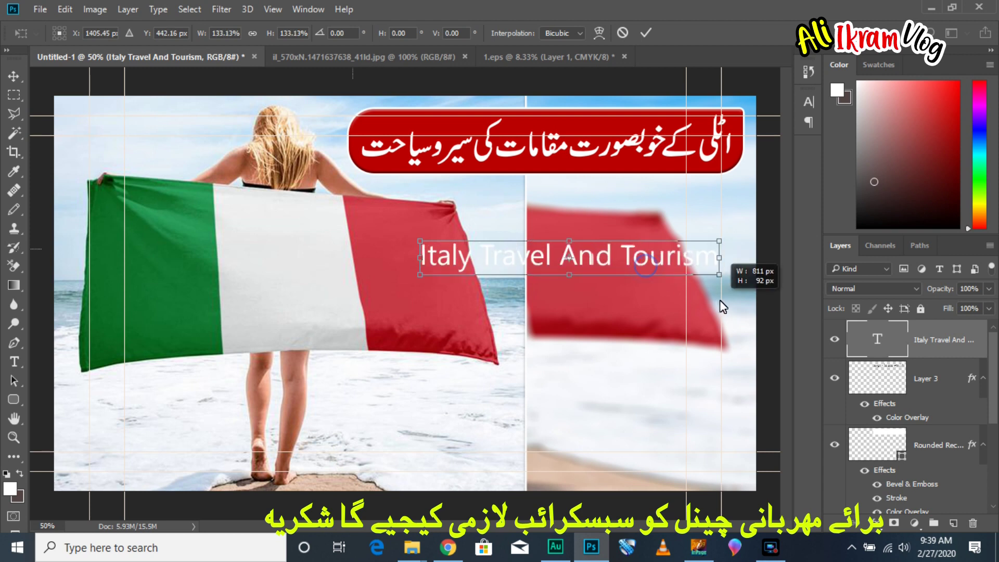
pyautogui.moveTo(657, 266); pyautogui.dragTo(660, 208)
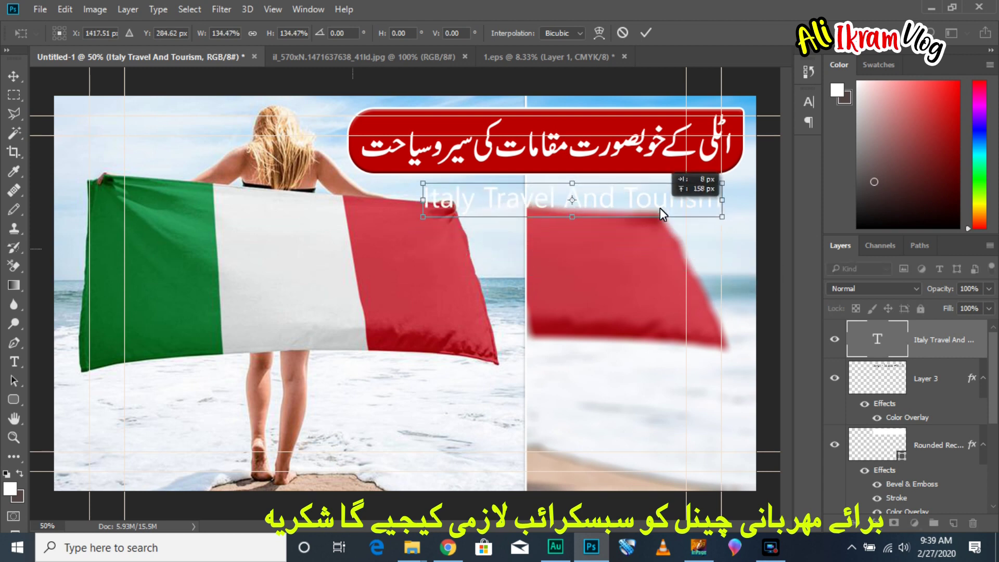
pyautogui.moveTo(415, 227); pyautogui.dragTo(455, 227)
pyautogui.press('Return')
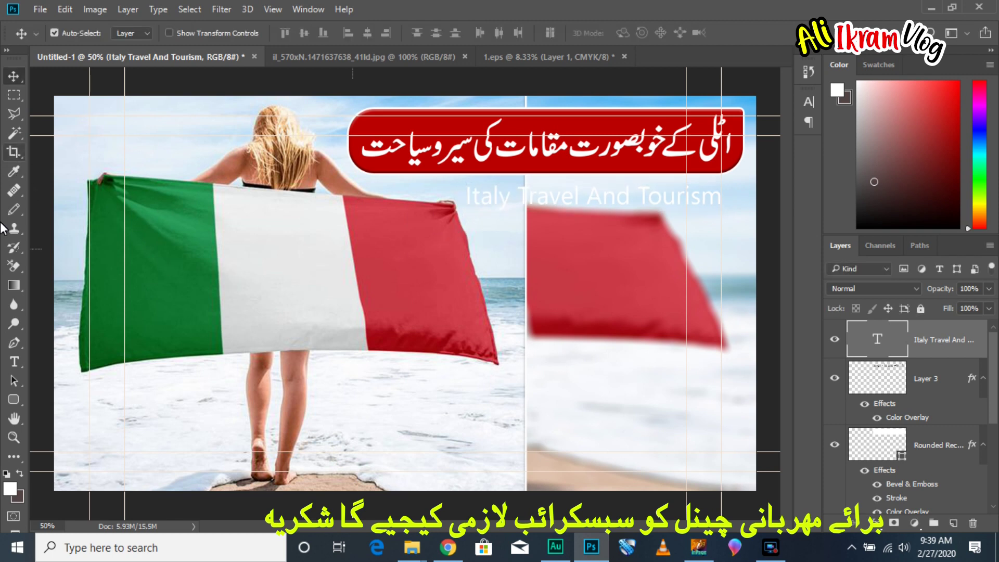
# Change the font of the whole English title to the heavy Impact typeface.
pyautogui.click(15, 361)
pyautogui.click(469, 204)
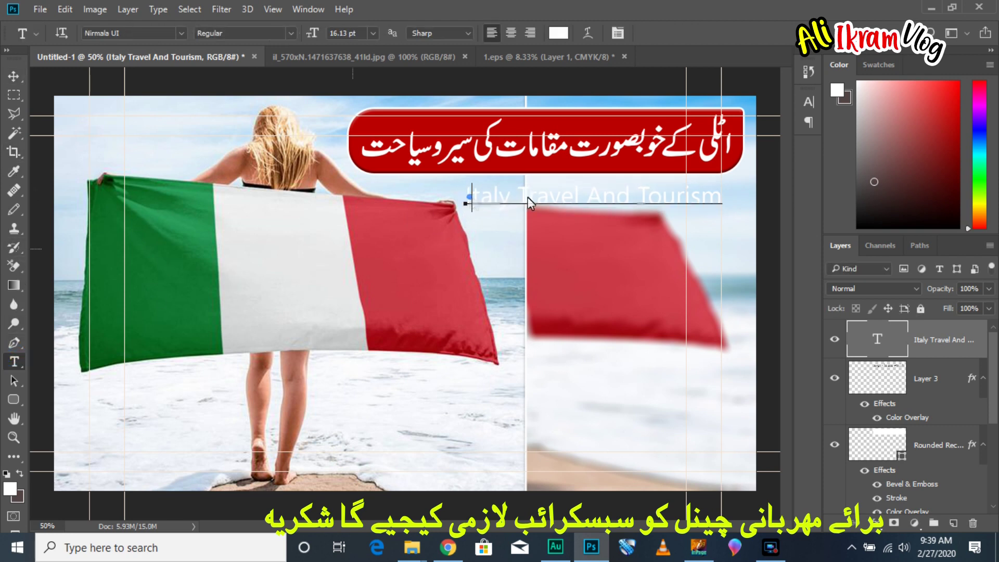
pyautogui.hotkey('ctrl', 'a')
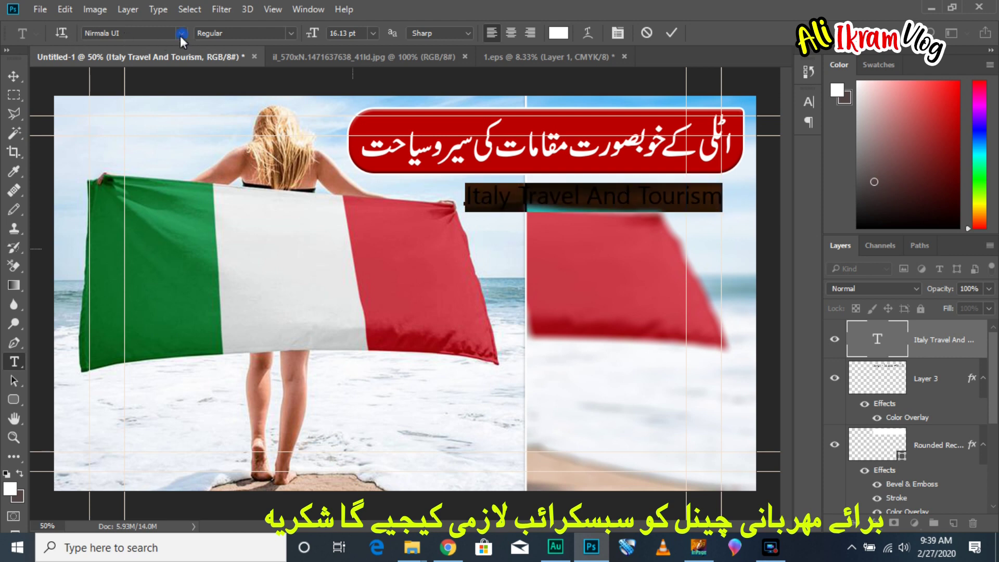
pyautogui.click(144, 37)
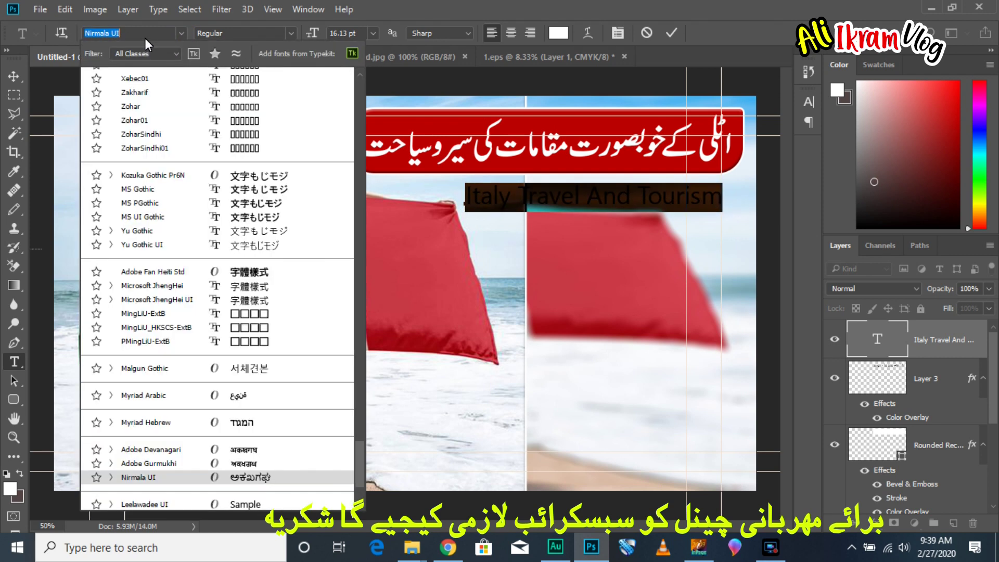
pyautogui.moveTo(364, 466); pyautogui.dragTo(364, 89)
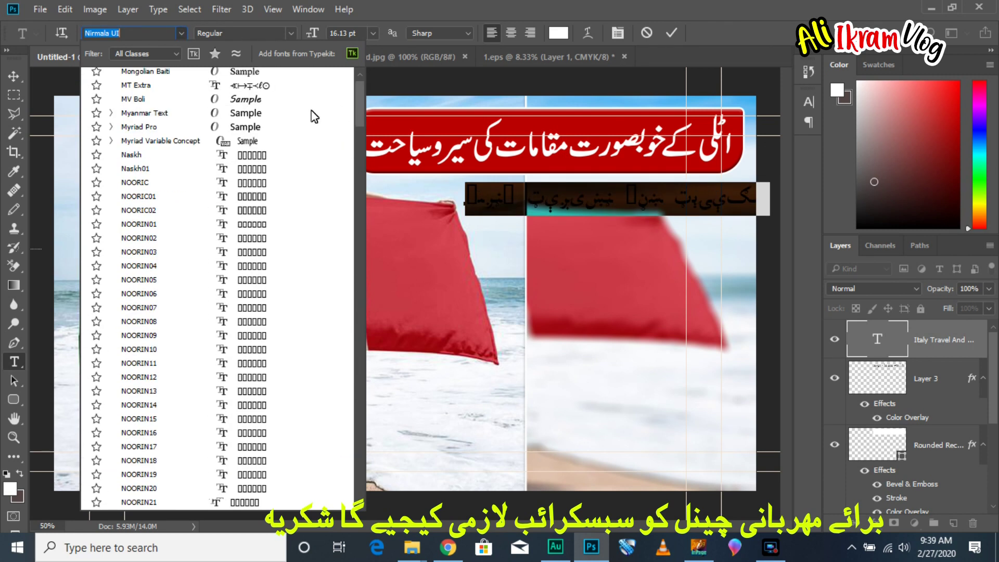
pyautogui.scroll(15, 313, 117)
pyautogui.click(251, 79)
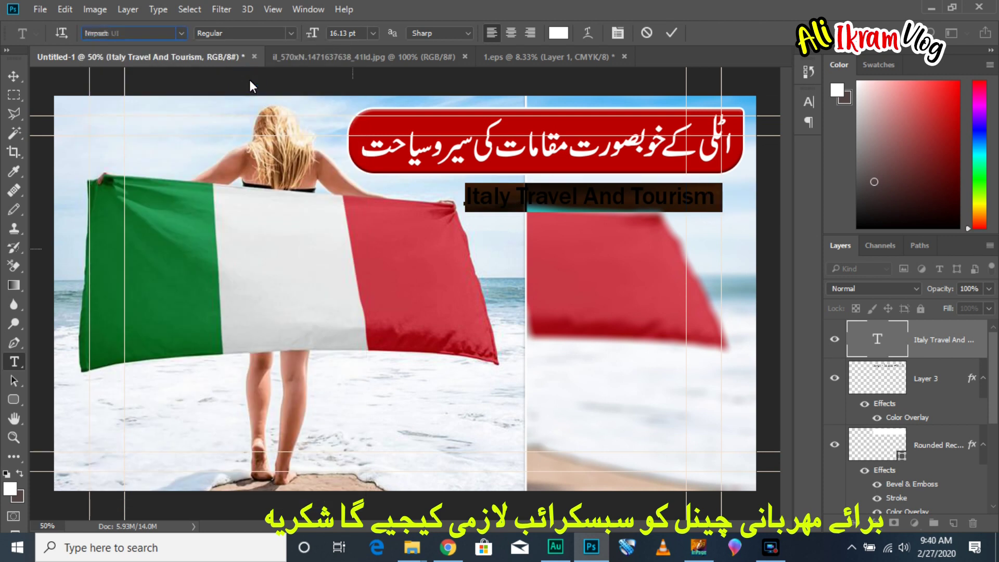
pyautogui.click(13, 77)
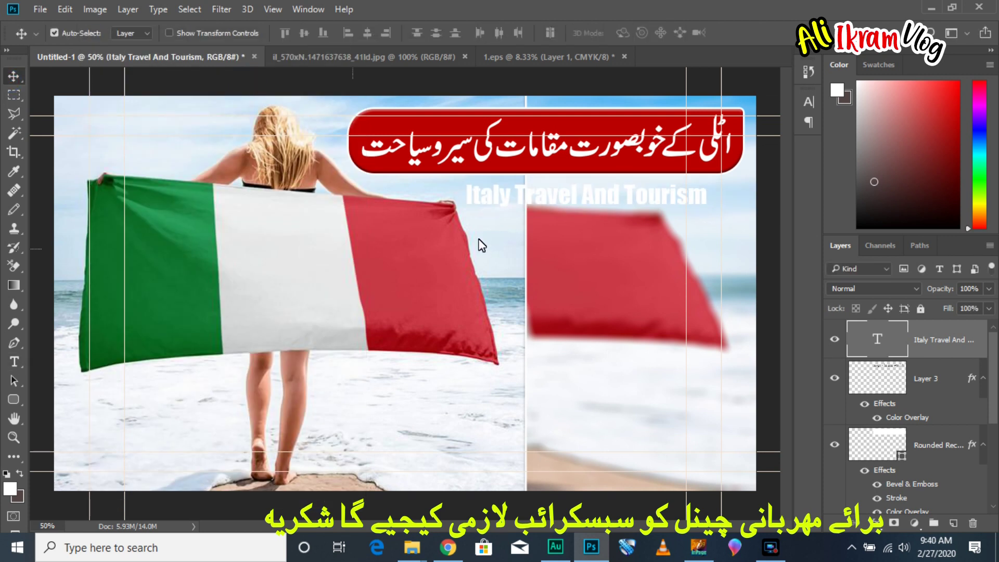
# Stretch the English title horizontally to about 109% so it spans more of the banner's width.
pyautogui.hotkey('ctrl', 't')
pyautogui.moveTo(709, 200); pyautogui.dragTo(732, 200)
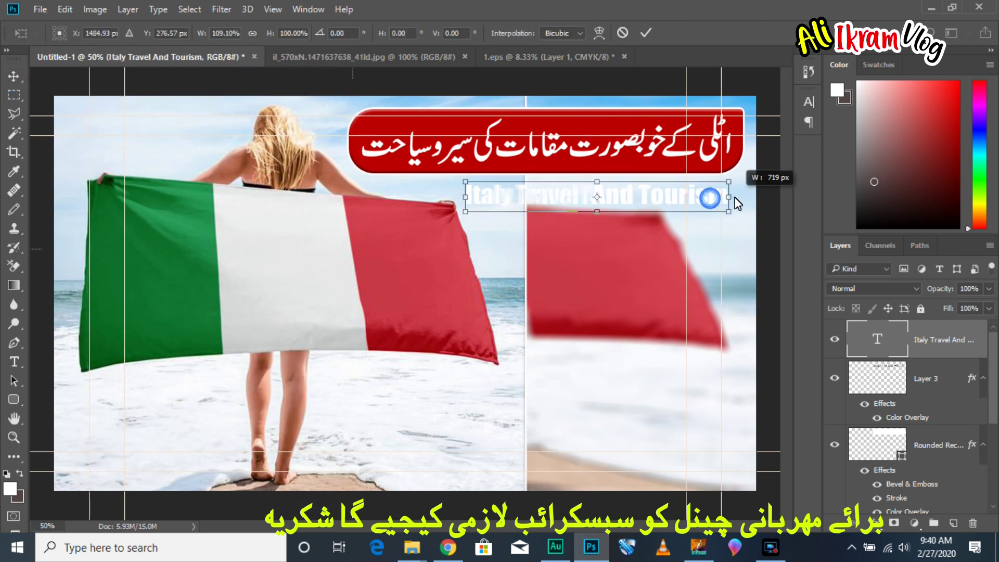
pyautogui.press('Return')
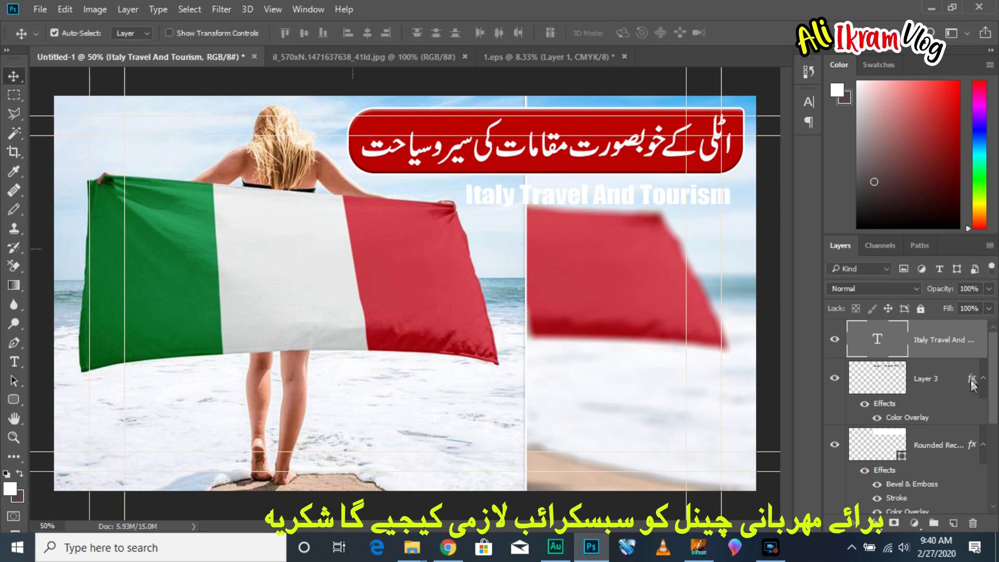
# Give the English title's layer a bright yellow Color Overlay in Normal mode at 100% opacity.
pyautogui.click(969, 330)
pyautogui.doubleClick(969, 328)
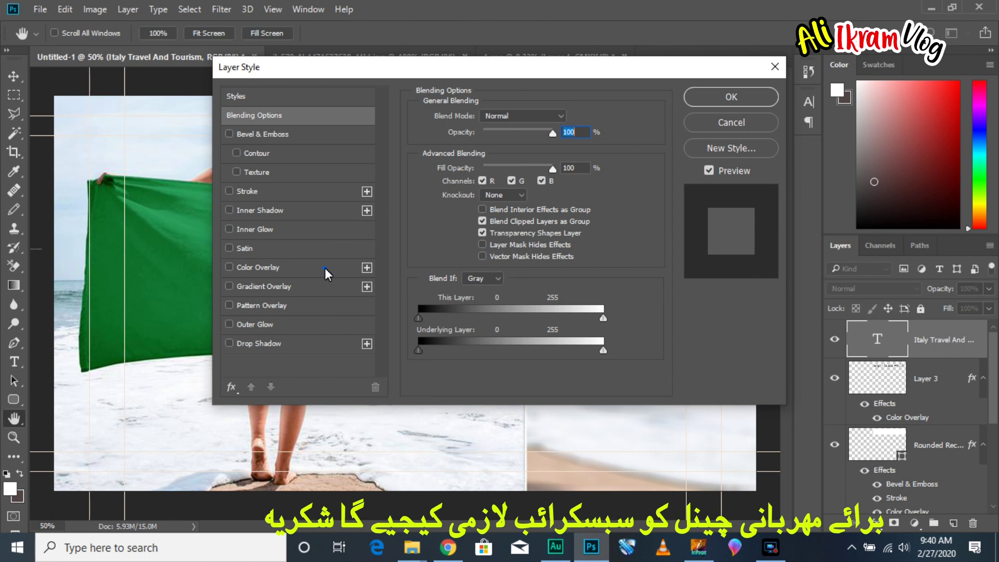
pyautogui.click(325, 268)
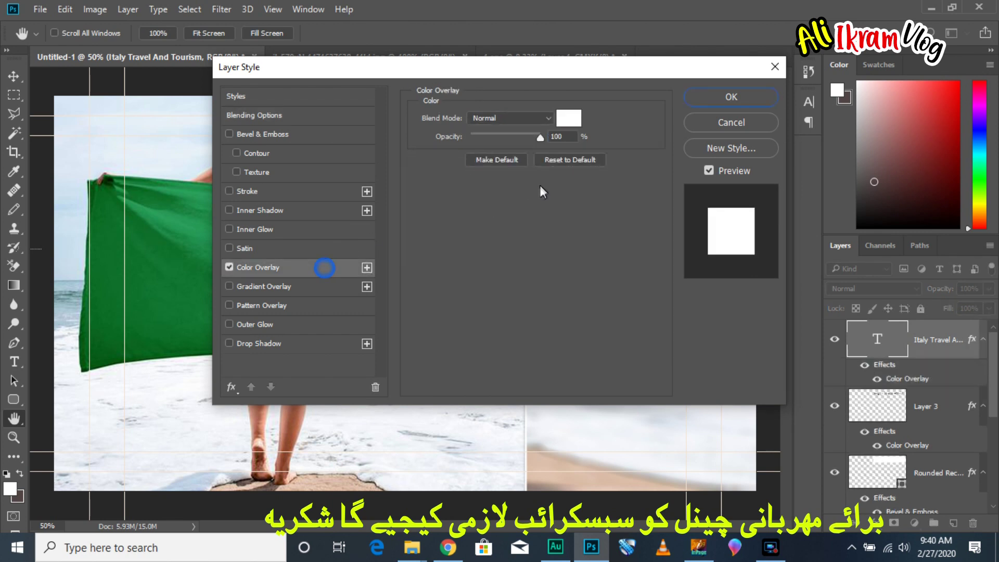
pyautogui.click(566, 119)
pyautogui.click(795, 388)
pyautogui.click(734, 328)
pyautogui.click(916, 227)
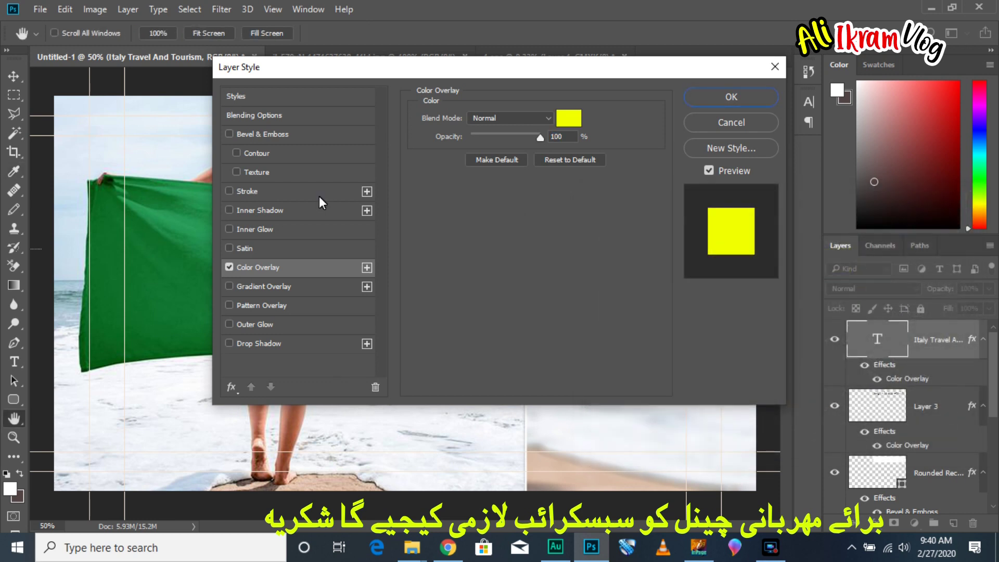
# Add a black 5 px outside Stroke at 100% opacity to the English title and apply the layer style.
pyautogui.click(320, 196)
pyautogui.click(454, 225)
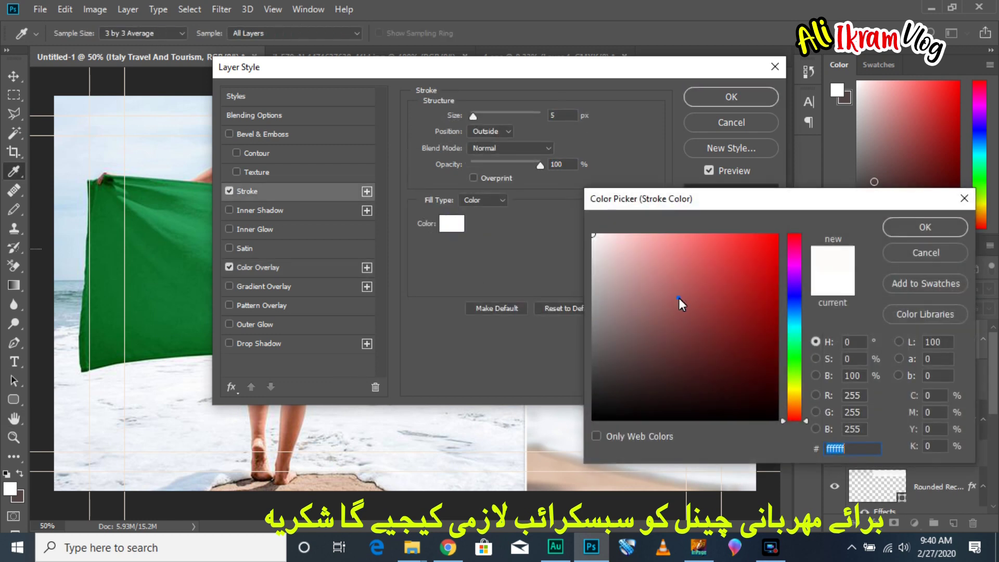
pyautogui.click(777, 419)
pyautogui.click(906, 227)
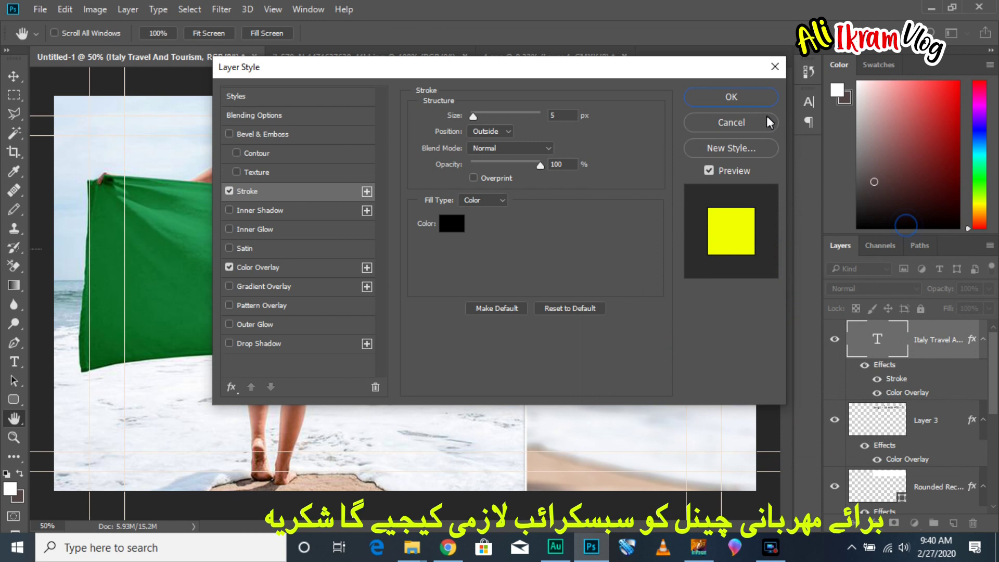
pyautogui.click(710, 98)
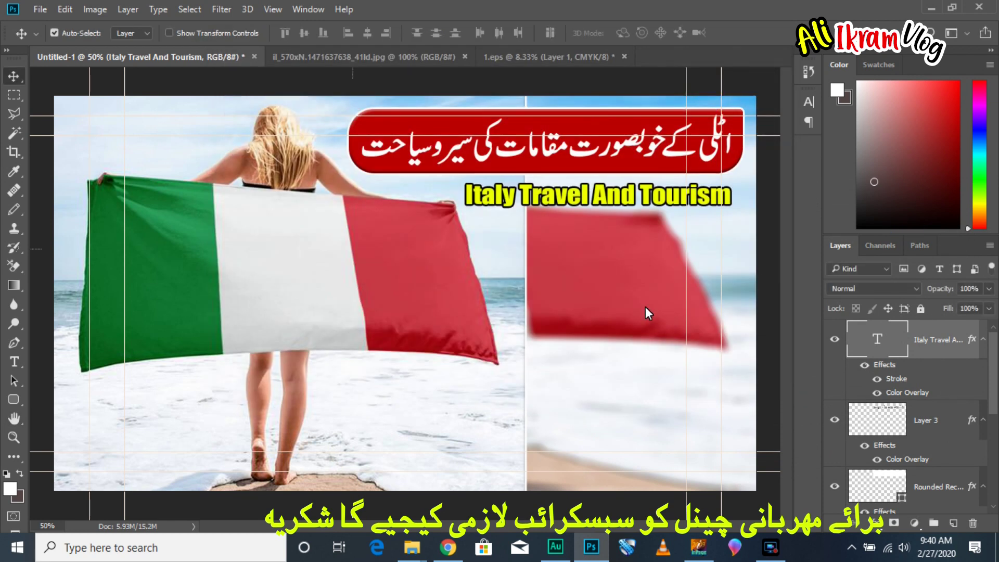
# Switch to Chrome, open Google Translate in a new tab and set the source language to English.
pyautogui.click(448, 547)
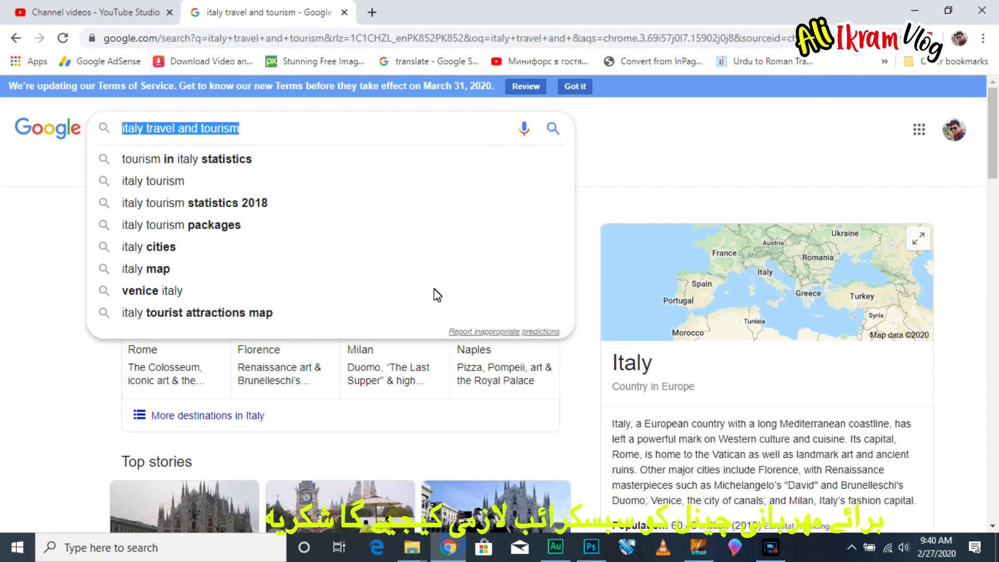
pyautogui.click(372, 12)
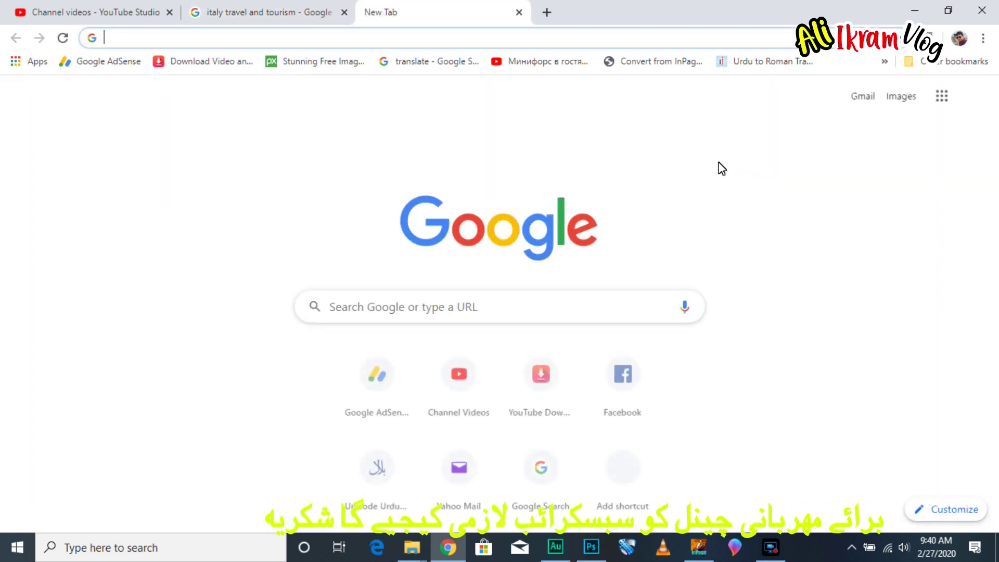
pyautogui.click(885, 63)
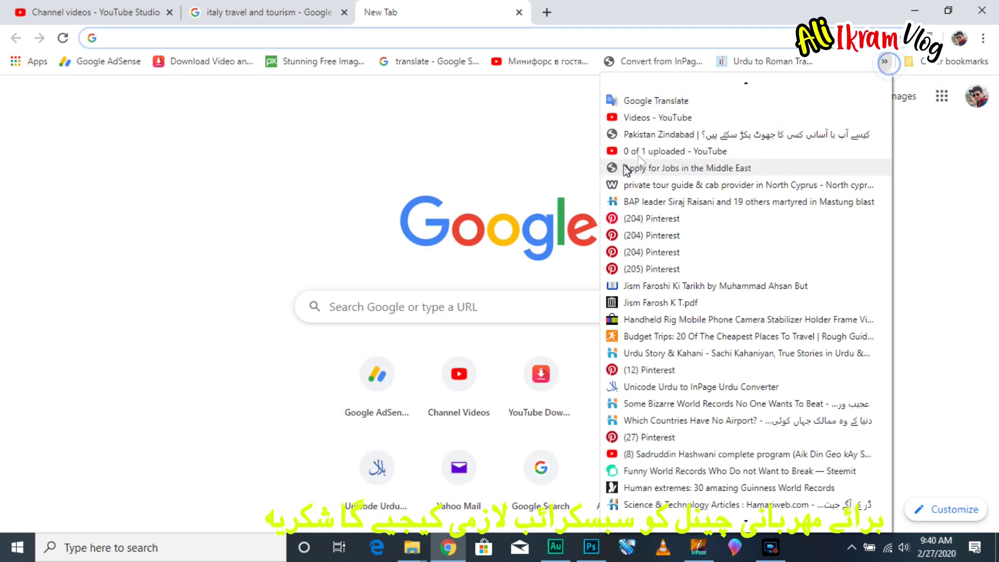
pyautogui.click(679, 103)
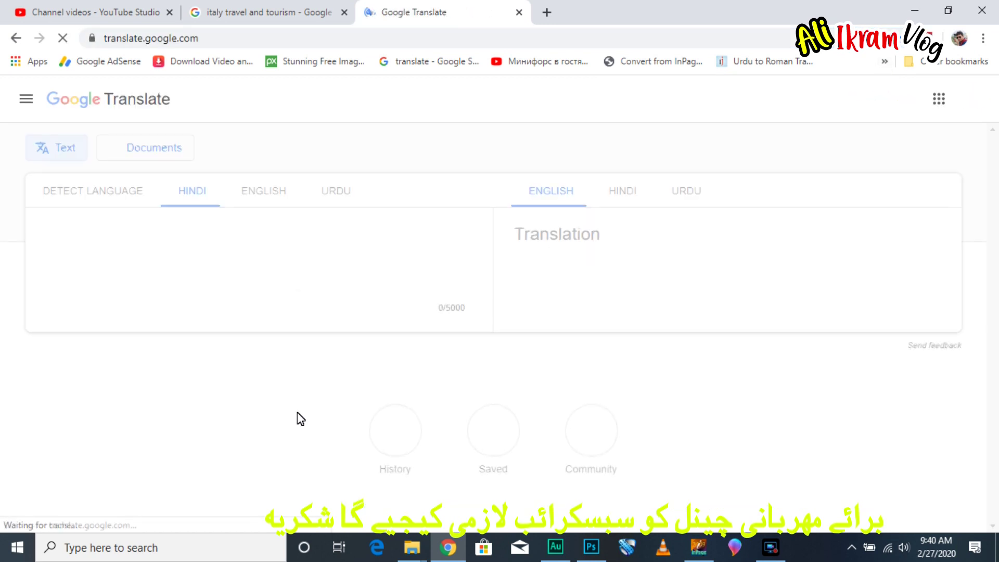
pyautogui.click(247, 198)
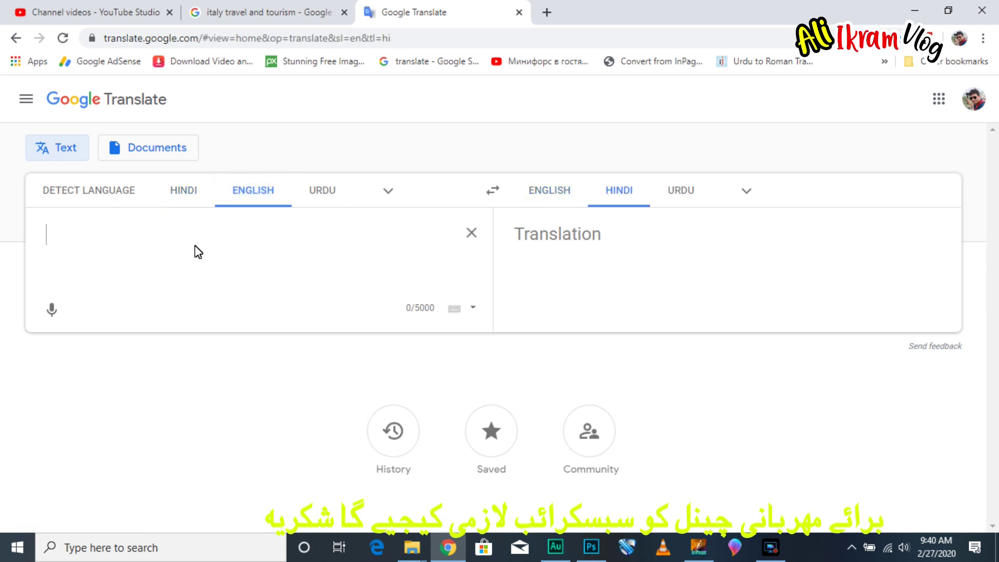
# Translate "italy travel and tourism" into Hindi, listen to the result and select the translated text for copying.
pyautogui.write('italy travel and tourism')
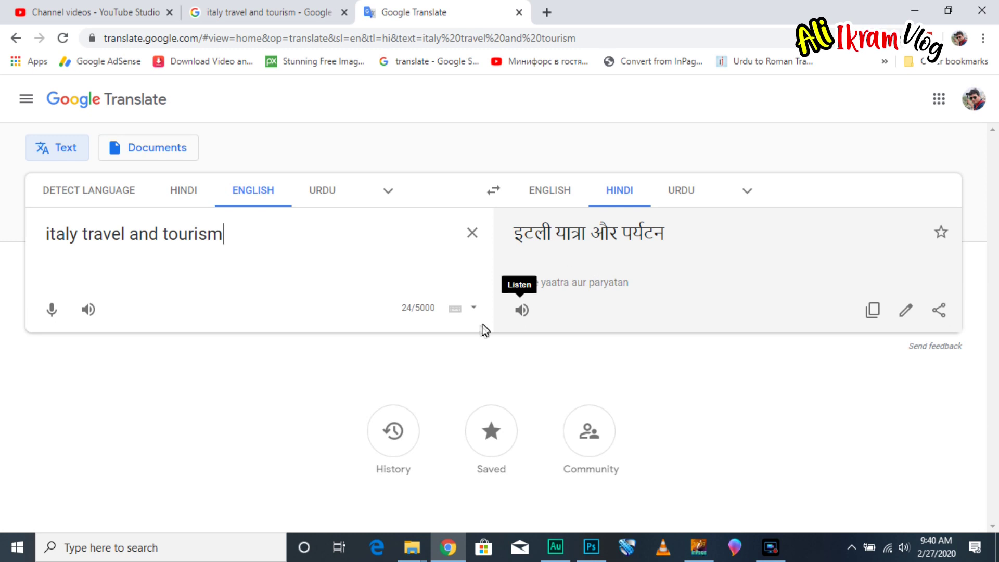
pyautogui.click(520, 311)
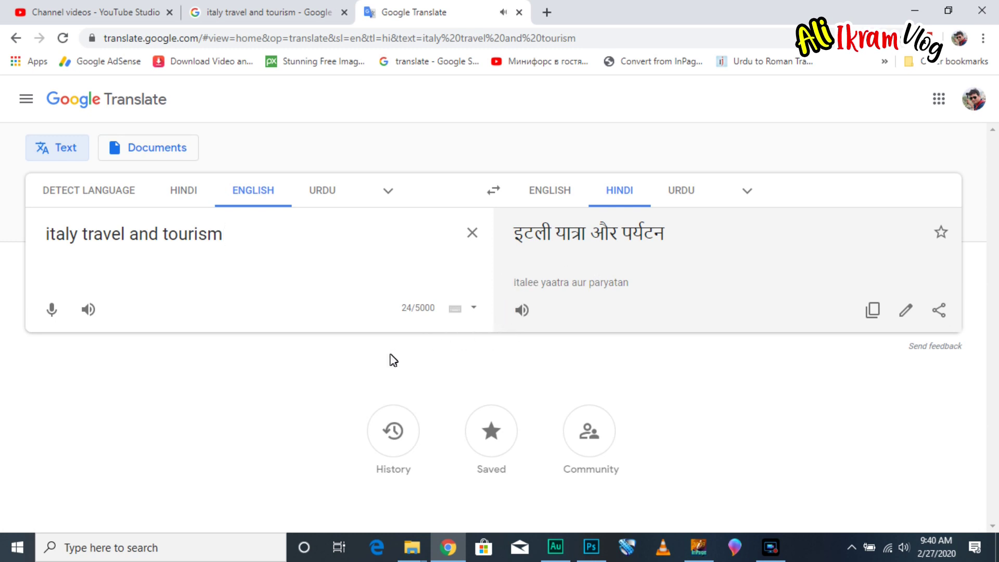
pyautogui.moveTo(679, 240); pyautogui.dragTo(519, 245)
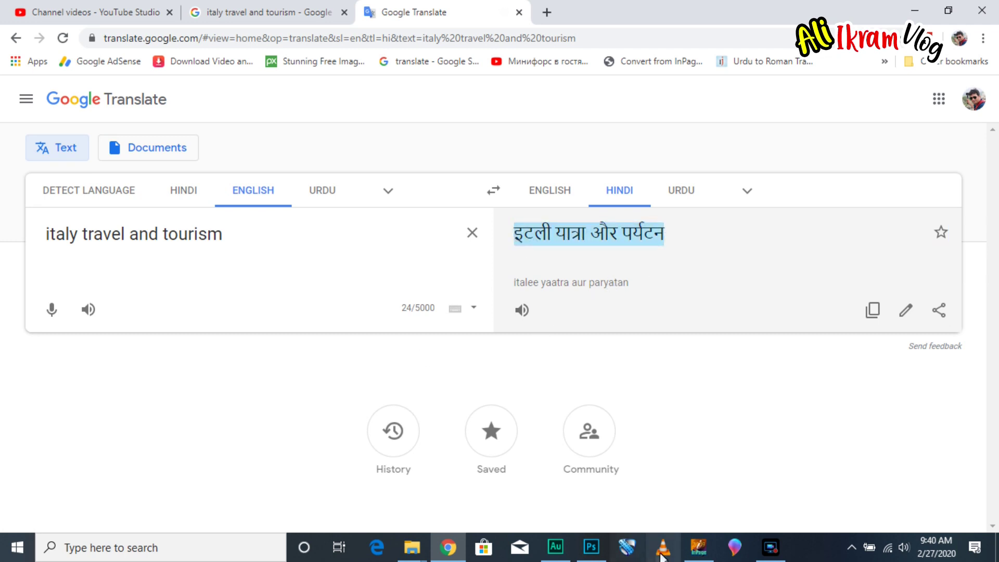
# Switch to Photoshop and add the Hindi translation "इटली यात्रा और पर्यटन" as a new text layer below the English title.
pyautogui.click(592, 548)
pyautogui.press('t')
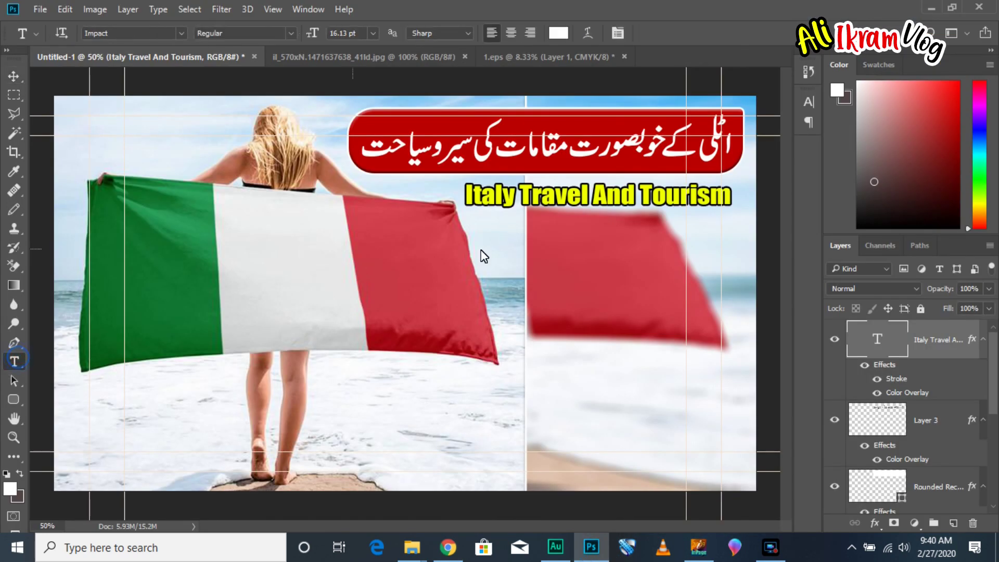
pyautogui.keyDown('ctrl'); pyautogui.click(488, 247); pyautogui.keyUp('ctrl')
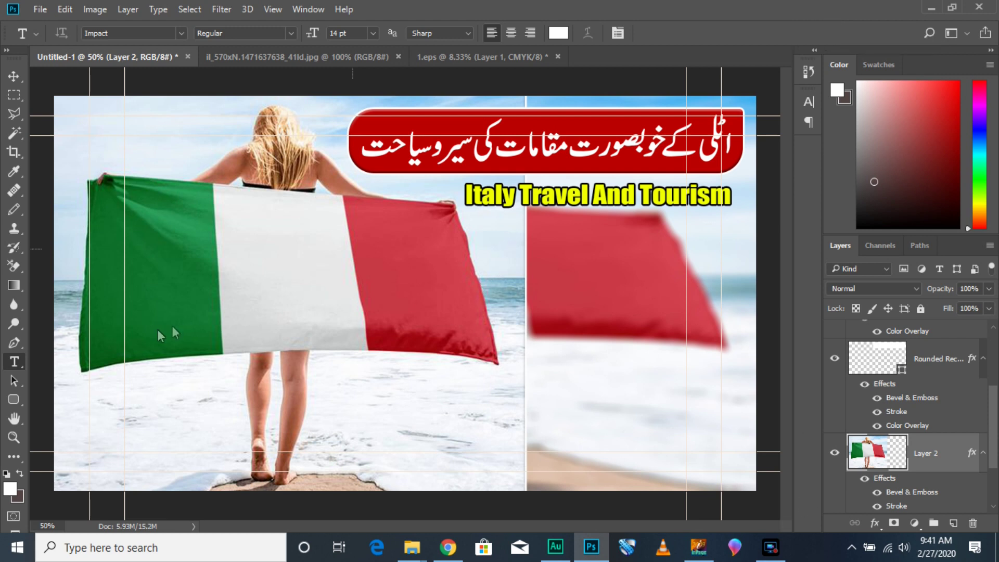
pyautogui.click(496, 261)
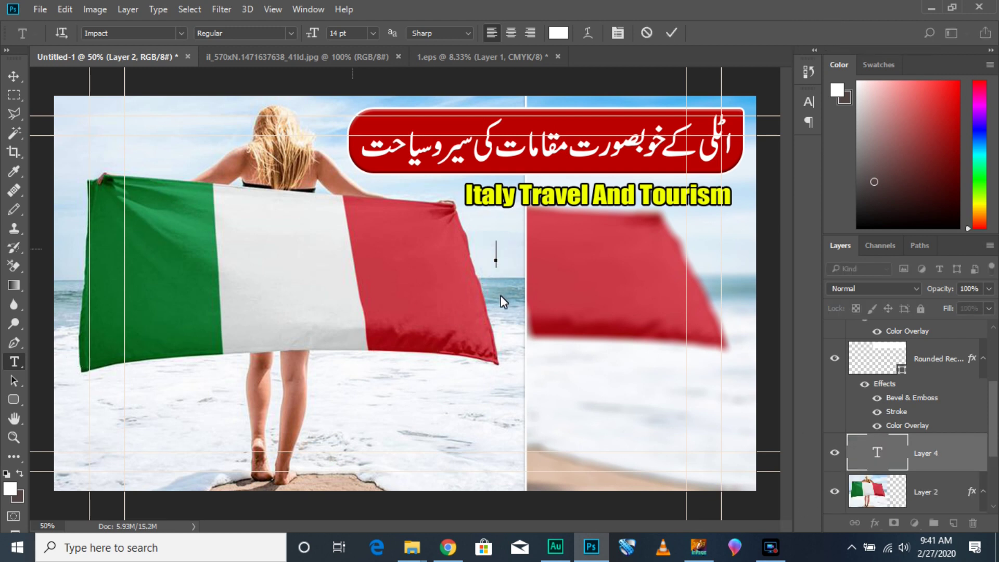
pyautogui.write('इटली यात्रा और परयटन')
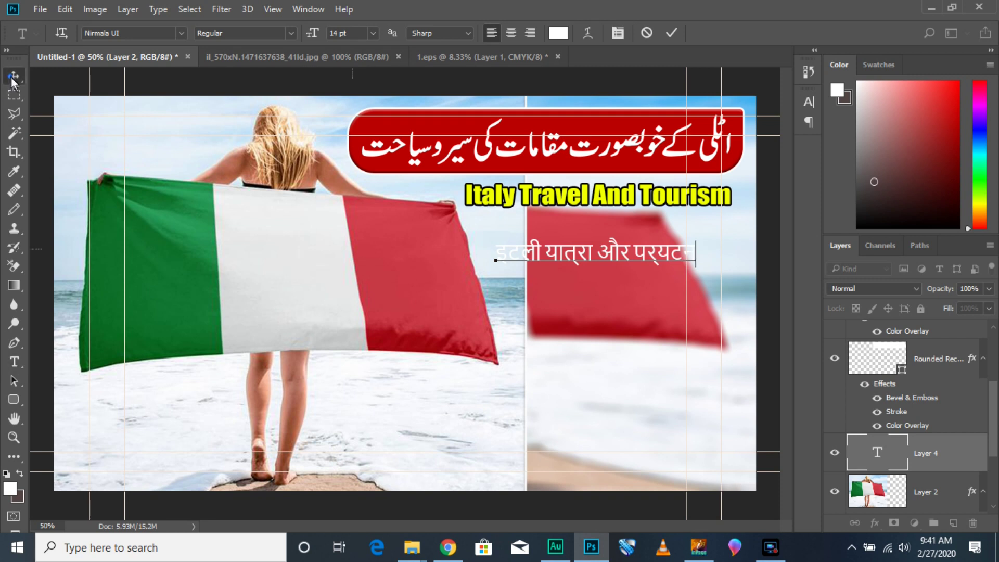
# Scale the Hindi text to about 117% and position it directly beneath the English title.
pyautogui.press('Escape')
pyautogui.press('v')
pyautogui.hotkey('ctrl', 't')
pyautogui.moveTo(696, 239); pyautogui.dragTo(731, 233)
pyautogui.moveTo(644, 256); pyautogui.dragTo(635, 237)
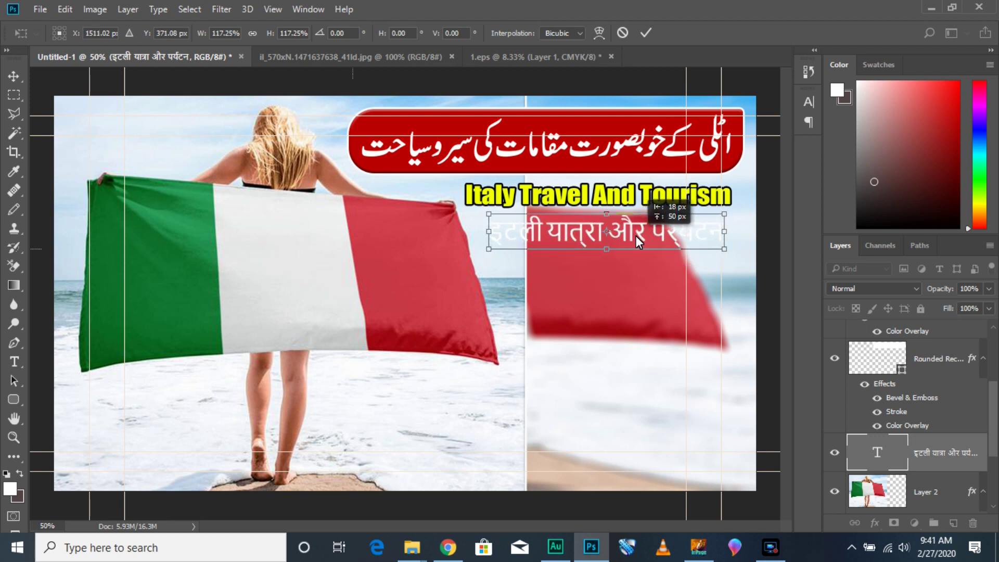
pyautogui.press('Return')
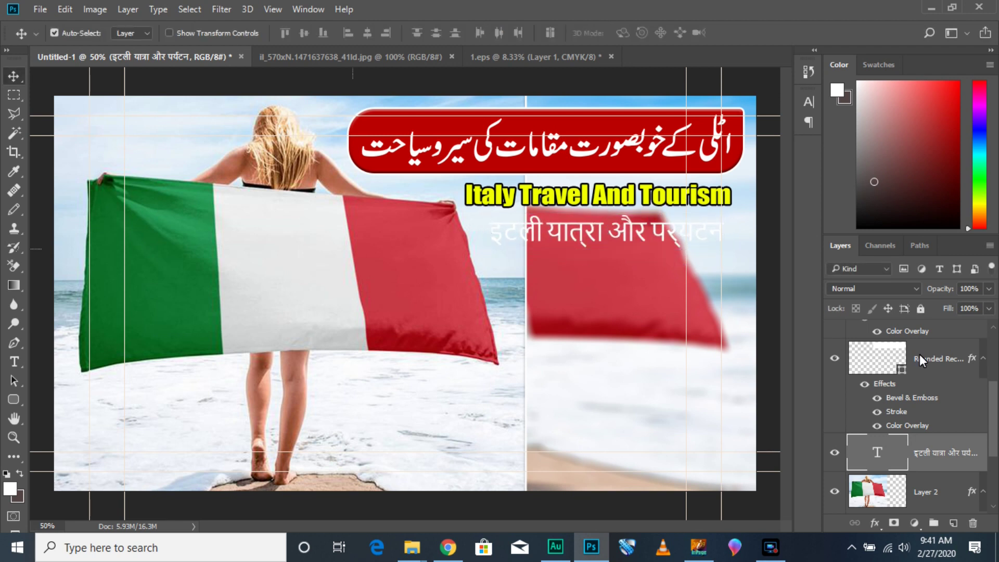
# Give the Hindi text layer a Color Overlay in black (000000), Normal mode at 100% opacity.
pyautogui.doubleClick(951, 439)
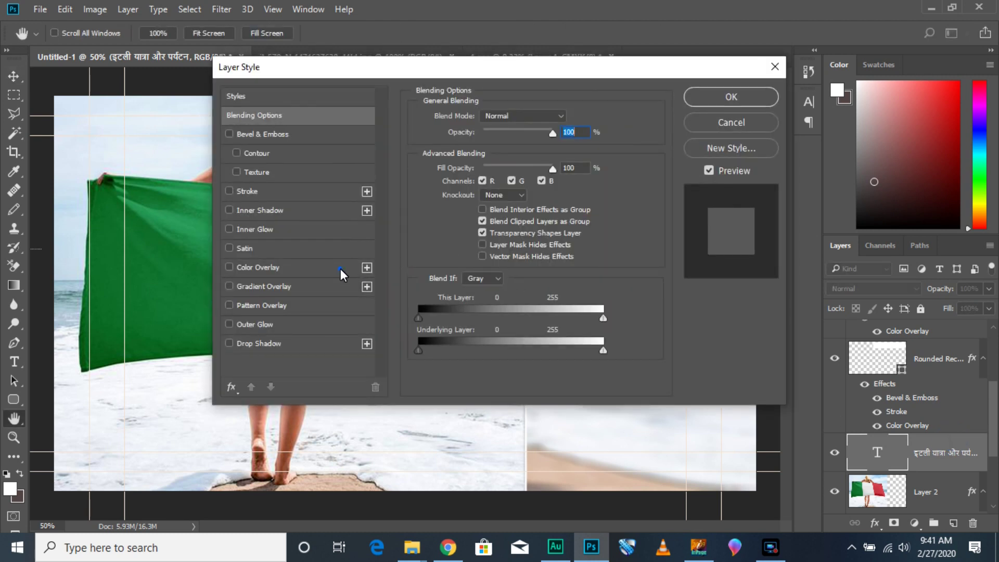
pyautogui.click(340, 268)
pyautogui.moveTo(564, 74); pyautogui.dragTo(621, 286)
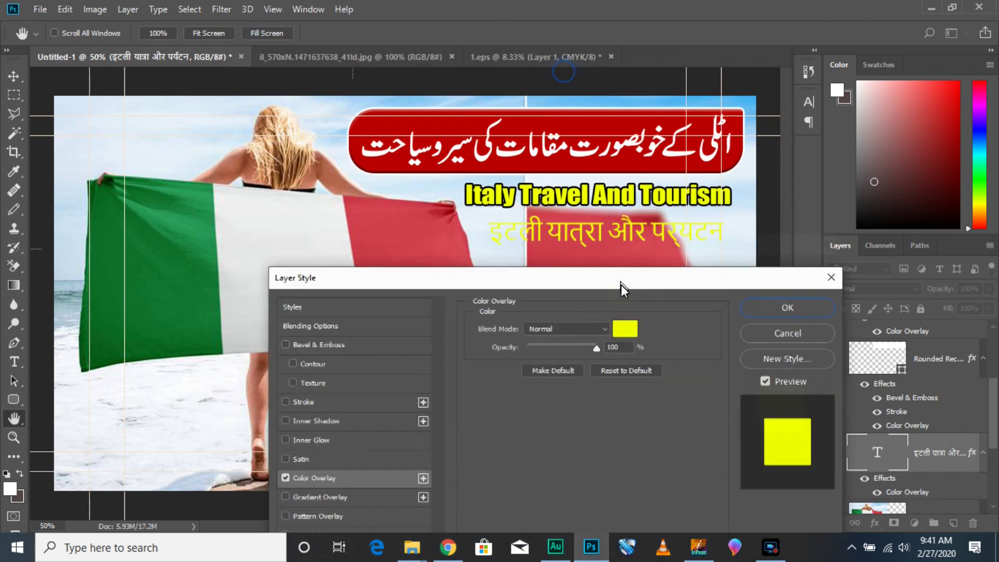
pyautogui.click(625, 332)
pyautogui.write('000000')
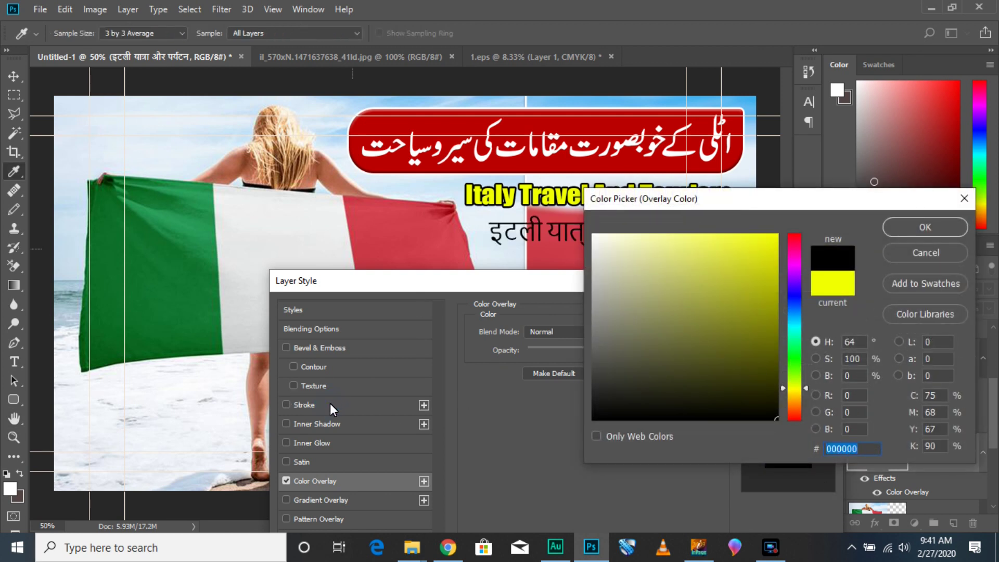
pyautogui.press('Return')
# Add a white 5 px outside Stroke at 100% opacity to the Hindi text and apply the layer style.
pyautogui.click(389, 403)
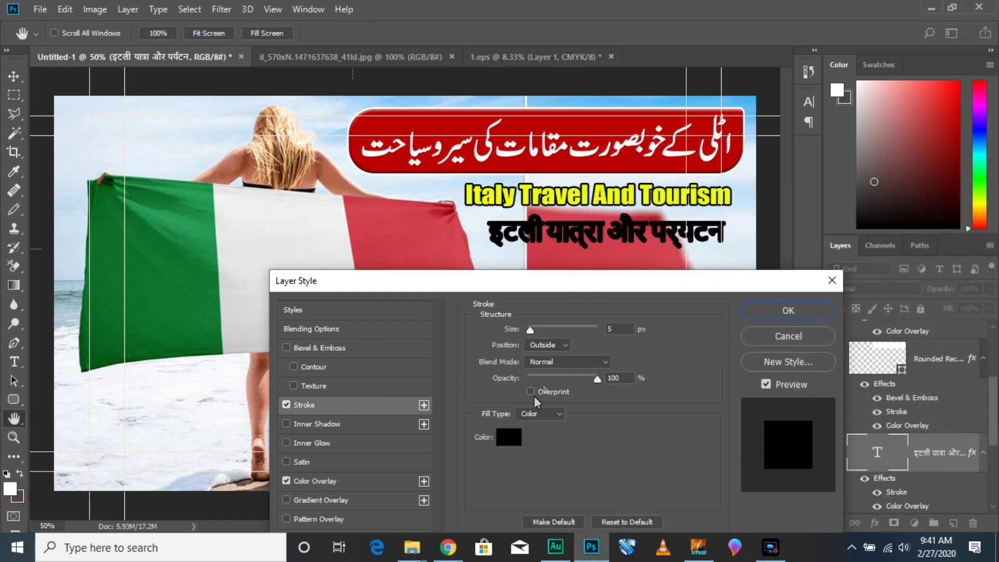
pyautogui.click(513, 440)
pyautogui.moveTo(672, 393); pyautogui.dragTo(592, 235)
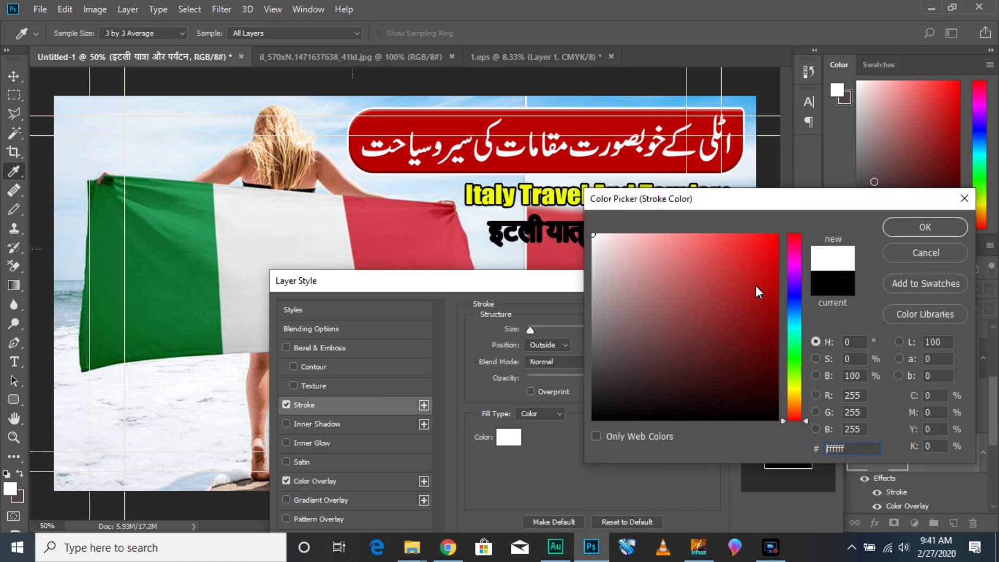
pyautogui.click(936, 229)
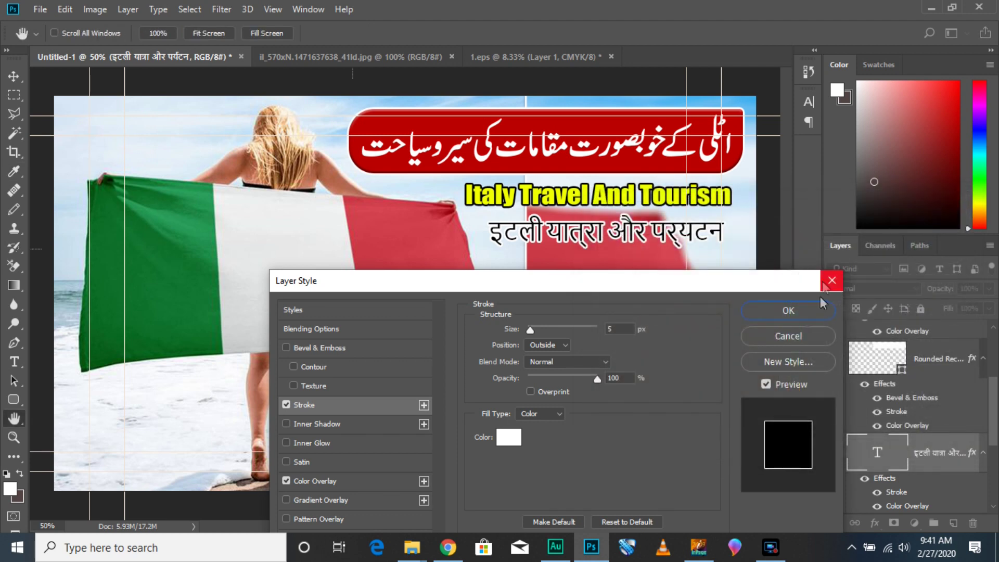
pyautogui.click(792, 311)
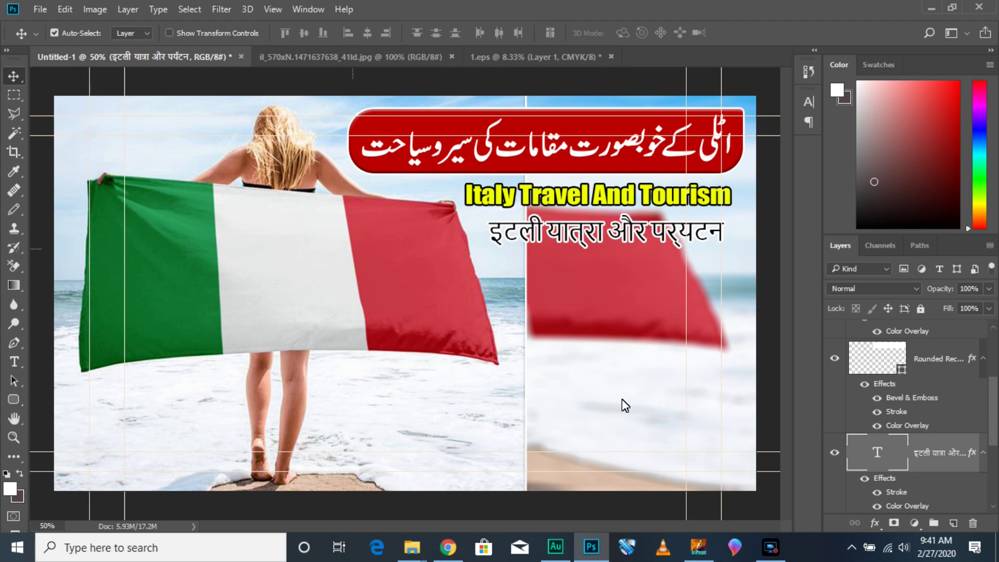
# Switch to InPage and delete everything after the first word اٹلی in the Urdu line.
pyautogui.click(699, 546)
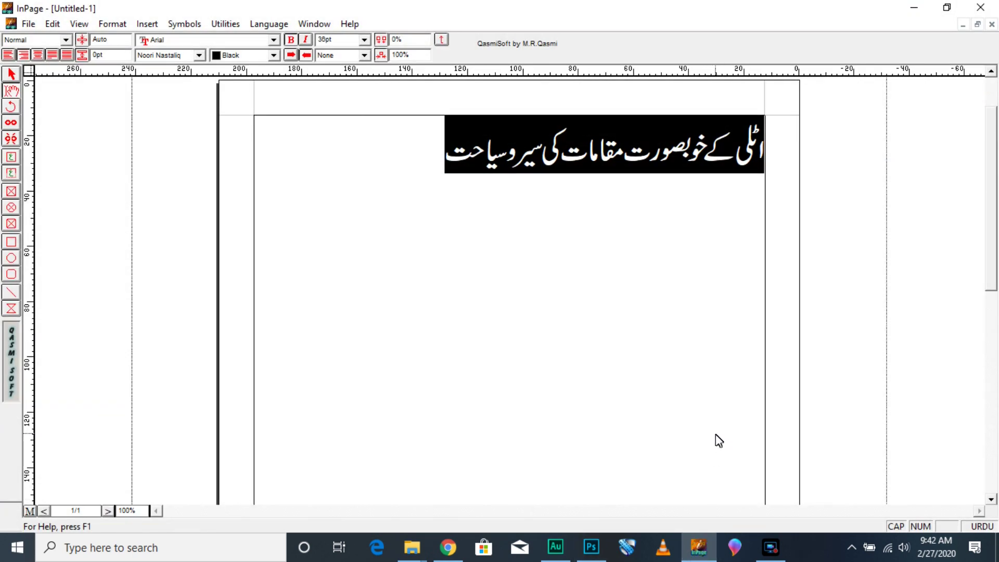
pyautogui.click(555, 341)
pyautogui.moveTo(397, 218); pyautogui.dragTo(742, 186)
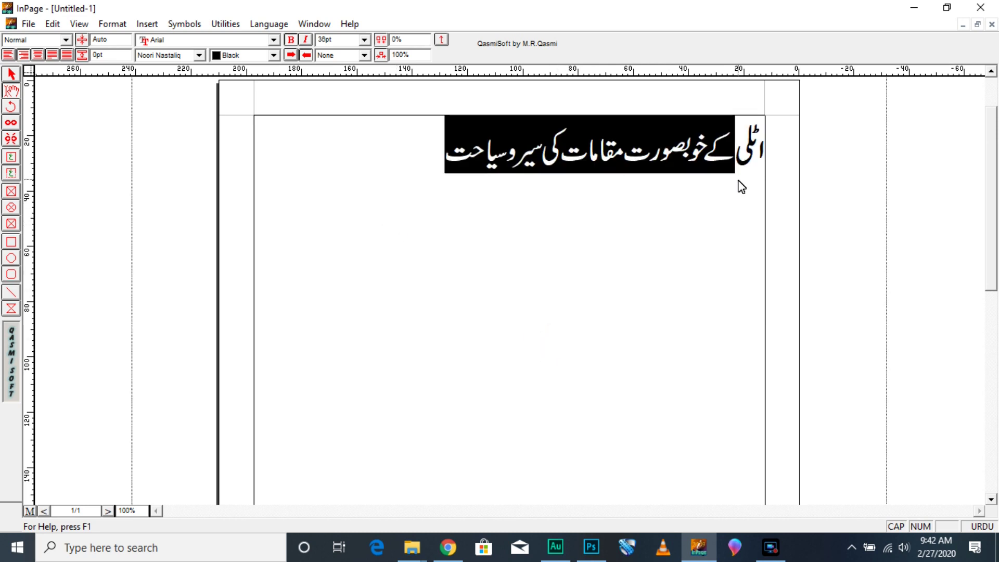
pyautogui.press('Delete')
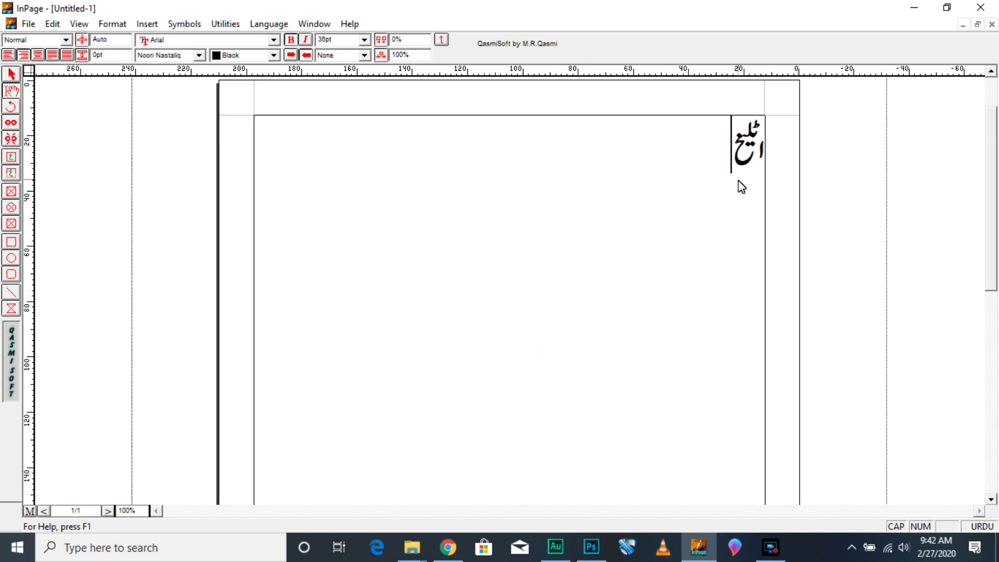
pyautogui.press('BackSpace')
# Continue the Urdu line after اٹلی with "میں جانے کے خواہش مند افراد".
pyautogui.press('capslock')
pyautogui.write('م')
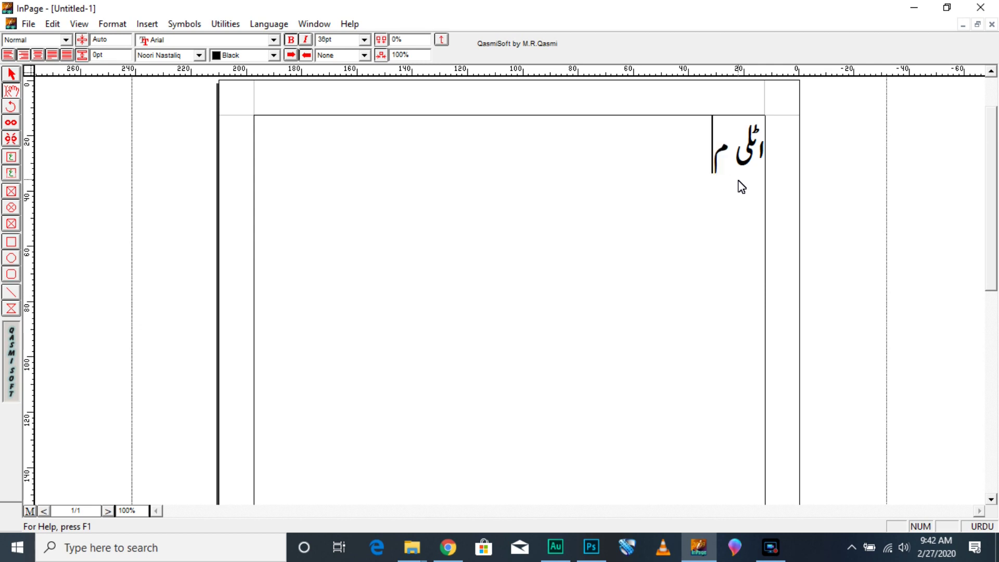
pyautogui.write('یں جانے')
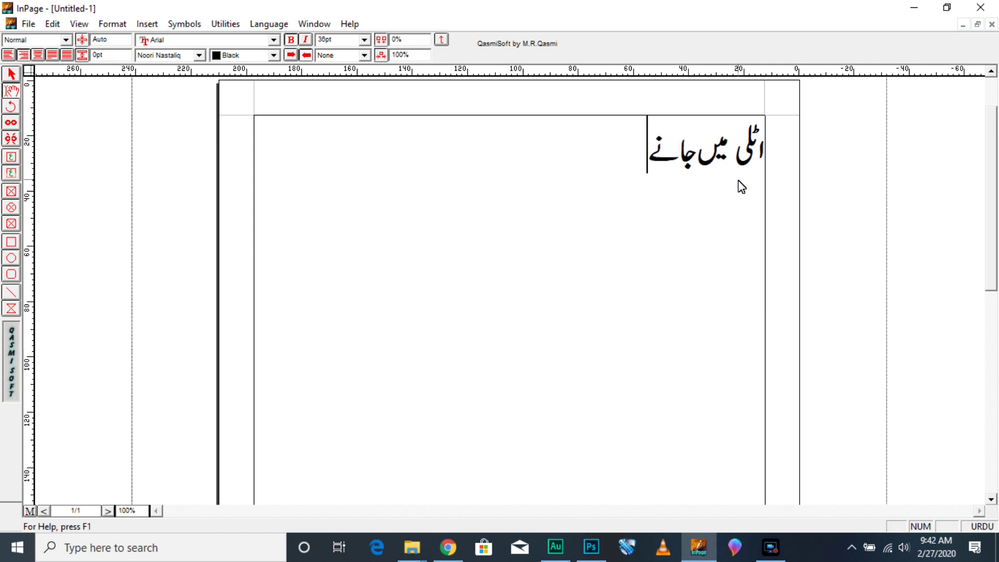
pyautogui.press('BackSpace')
pyautogui.press('BackSpace')
pyautogui.write('کے خواہس')
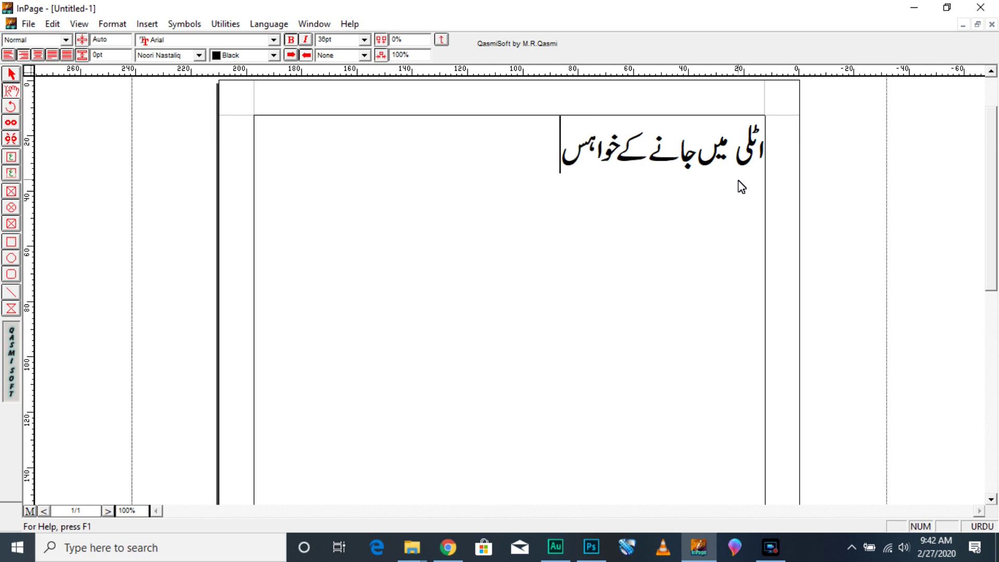
pyautogui.press('BackSpace')
pyautogui.write('ش')
pyautogui.write(' مند')
pyautogui.write('ا')
pyautogui.write('فراد')
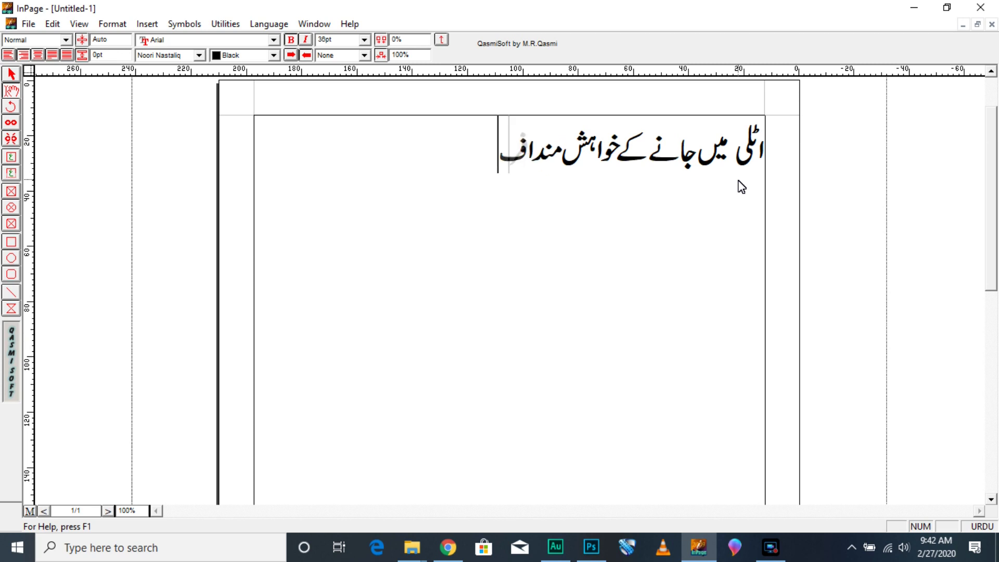
# Complete the Urdu sentence with "اس ویڈیو کو لازمی دیکھیں".
pyautogui.write('فراد اس وی')
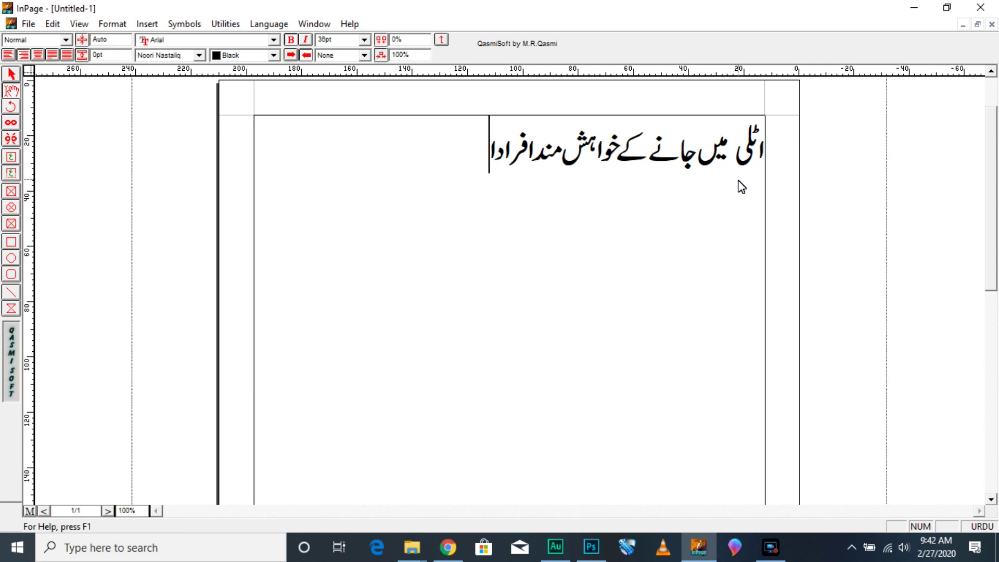
pyautogui.press('capslock')
pyautogui.write('ڈ')
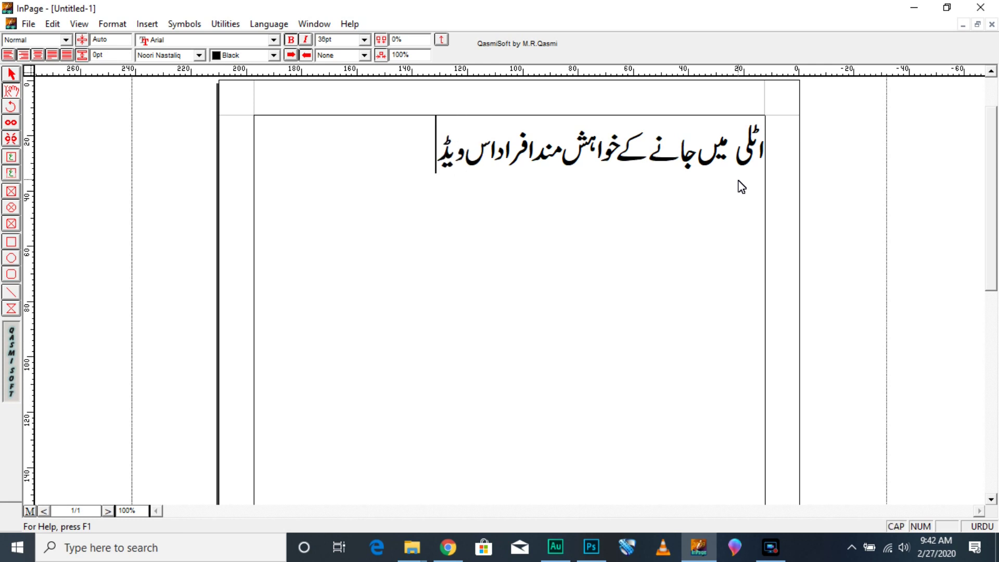
pyautogui.press('capslock')
pyautogui.write('یوکولازمی دیکھں')
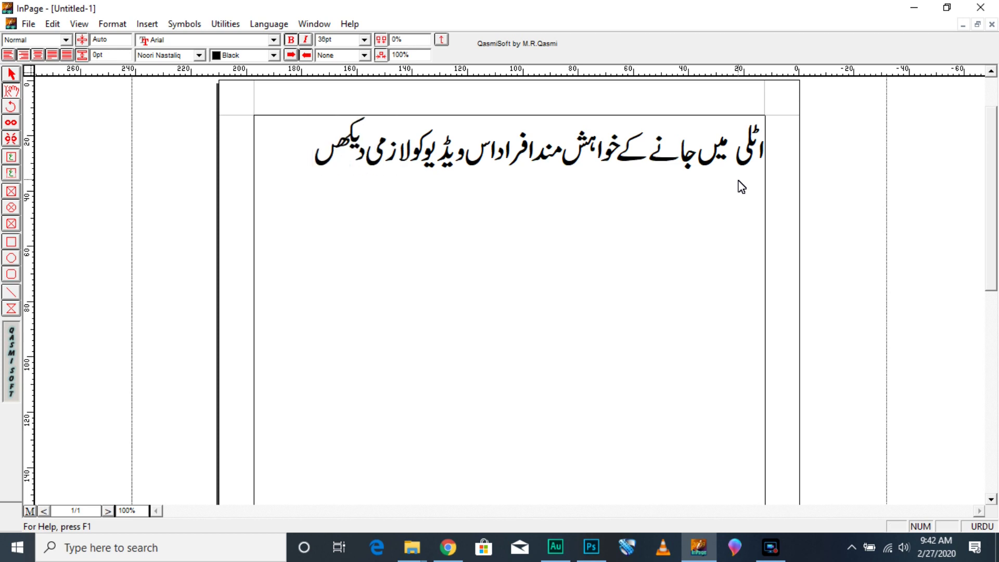
pyautogui.press('BackSpace')
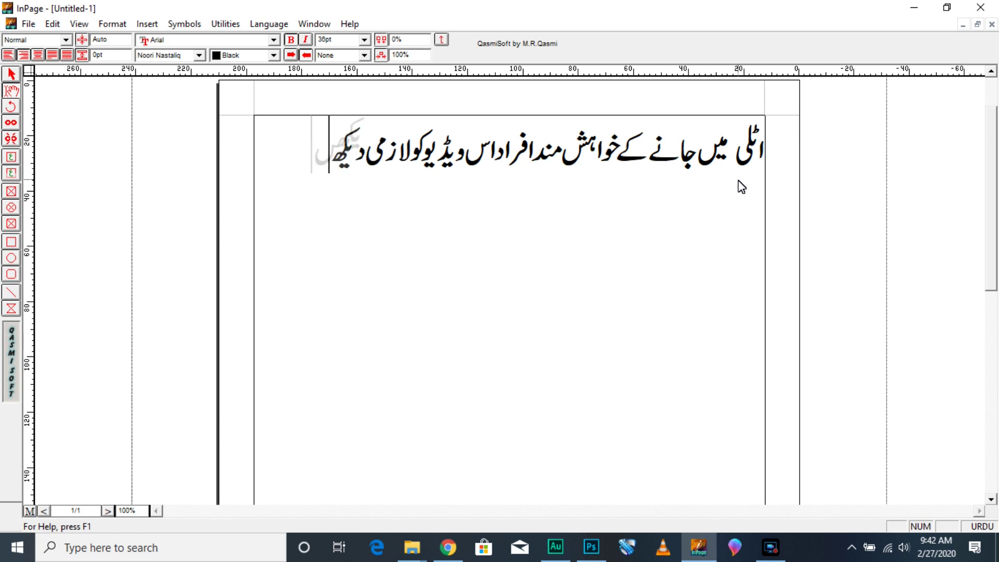
pyautogui.write('ی')
pyautogui.press('capslock')
pyautogui.write('ں')
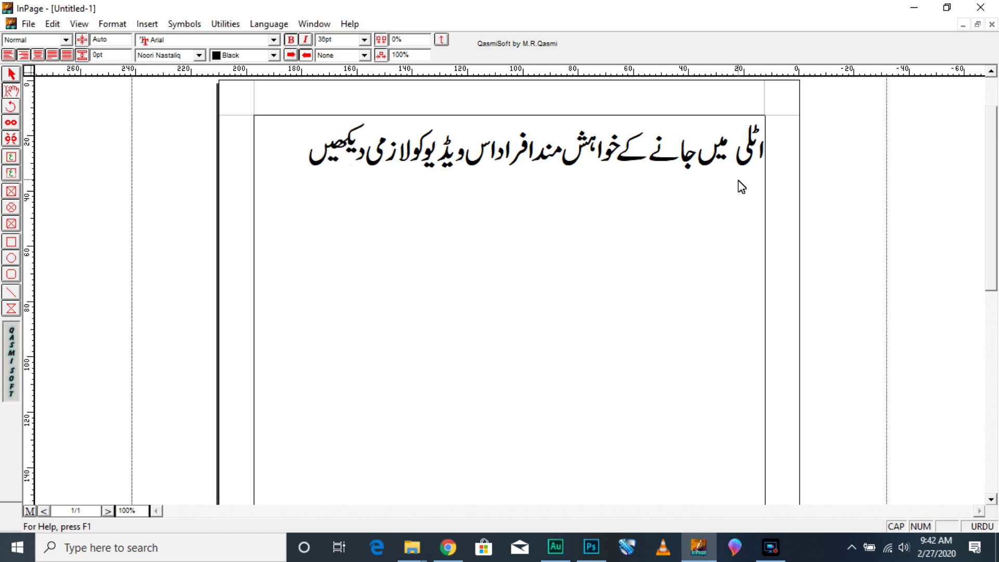
# Select the whole Urdu sentence and change its font to Batool Bold.
pyautogui.hotkey('ctrl', 'a')
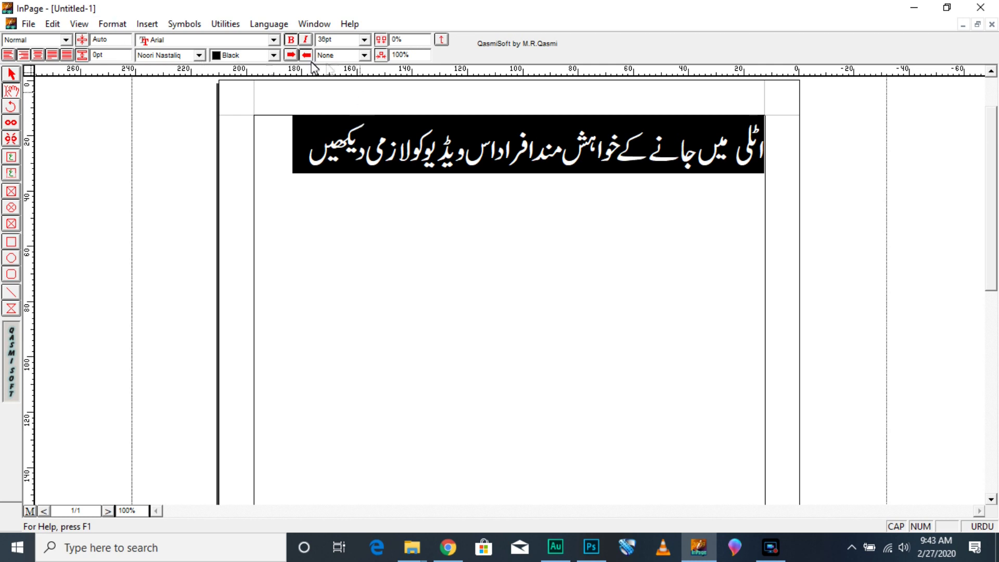
pyautogui.doubleClick(329, 40)
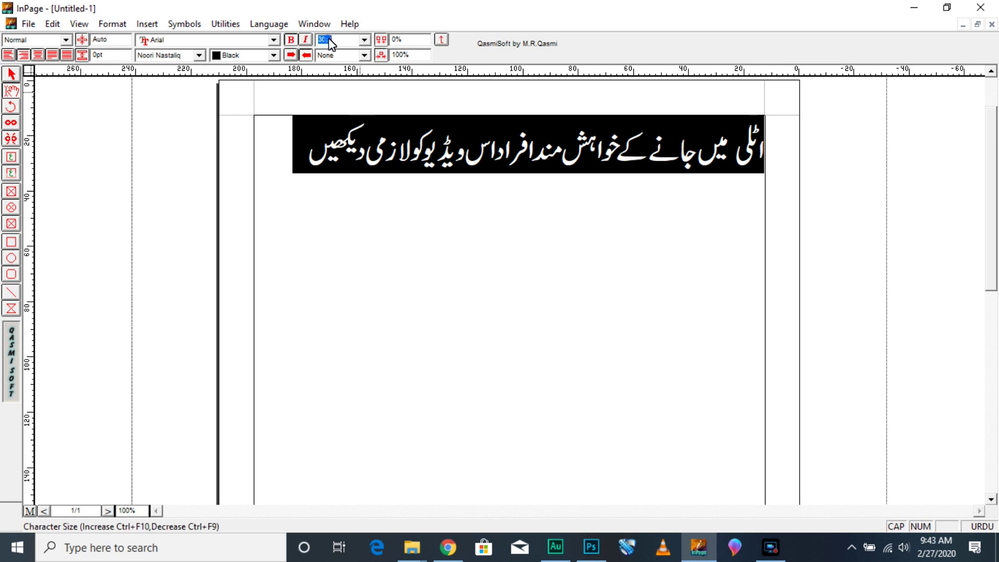
pyautogui.click(157, 55)
pyautogui.moveTo(273, 83); pyautogui.dragTo(272, 91)
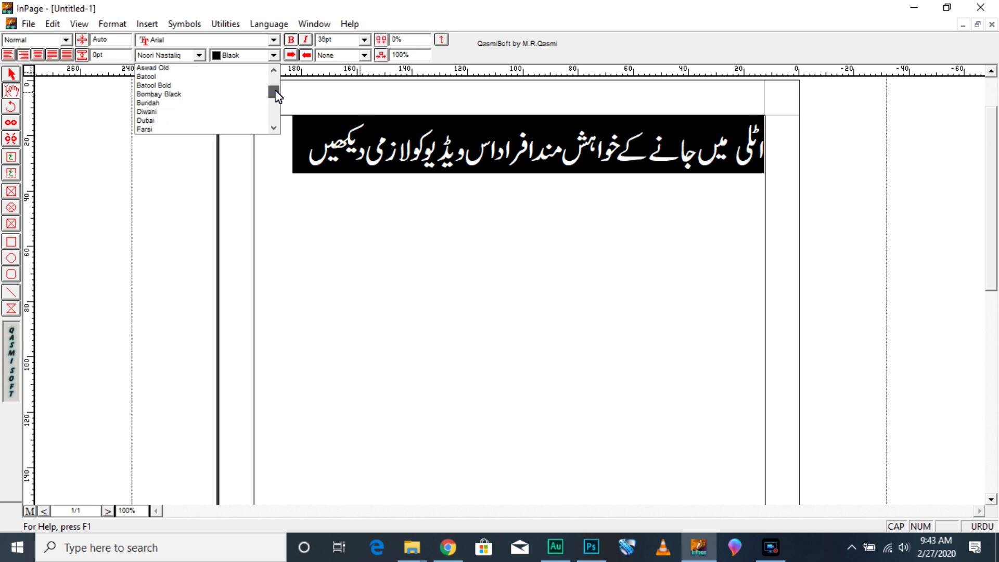
pyautogui.click(238, 86)
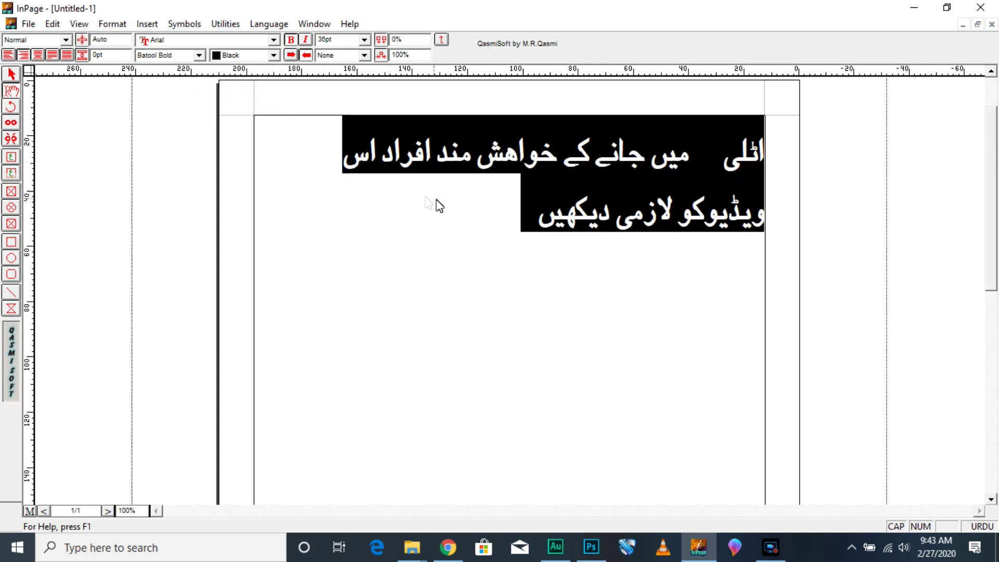
# Set the Urdu sentence's font size to 30 pt and delete the extra space after اٹلی.
pyautogui.click(346, 41)
pyautogui.click(348, 44)
pyautogui.doubleClick(338, 40)
pyautogui.write('20')
pyautogui.press('Return')
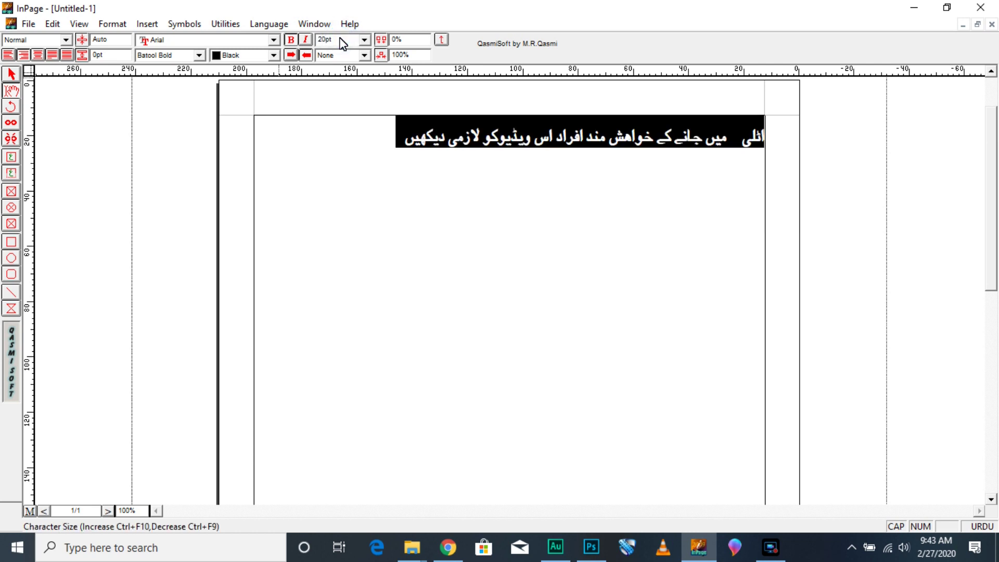
pyautogui.write('30')
pyautogui.press('Return')
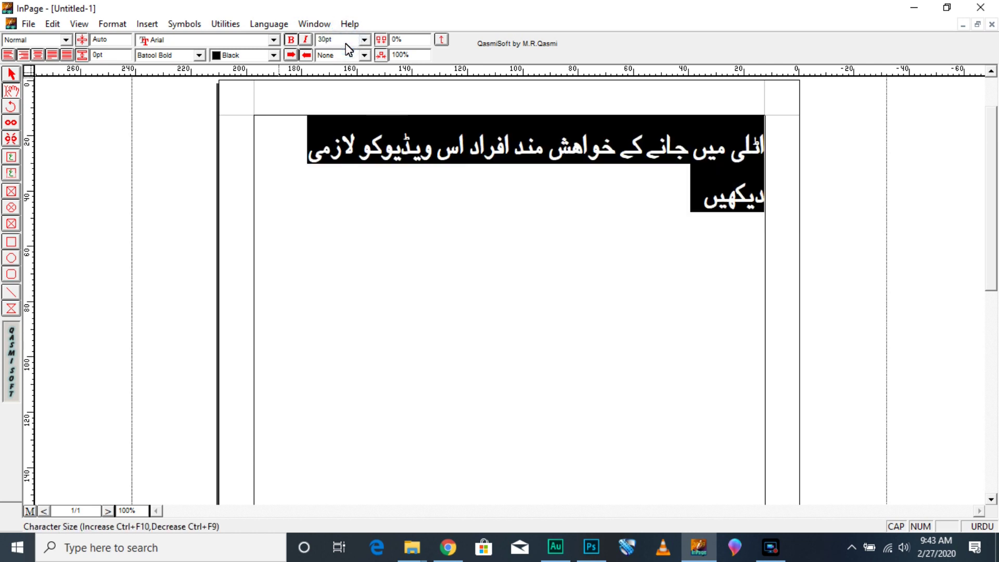
pyautogui.click(730, 151)
pyautogui.press('BackSpace')
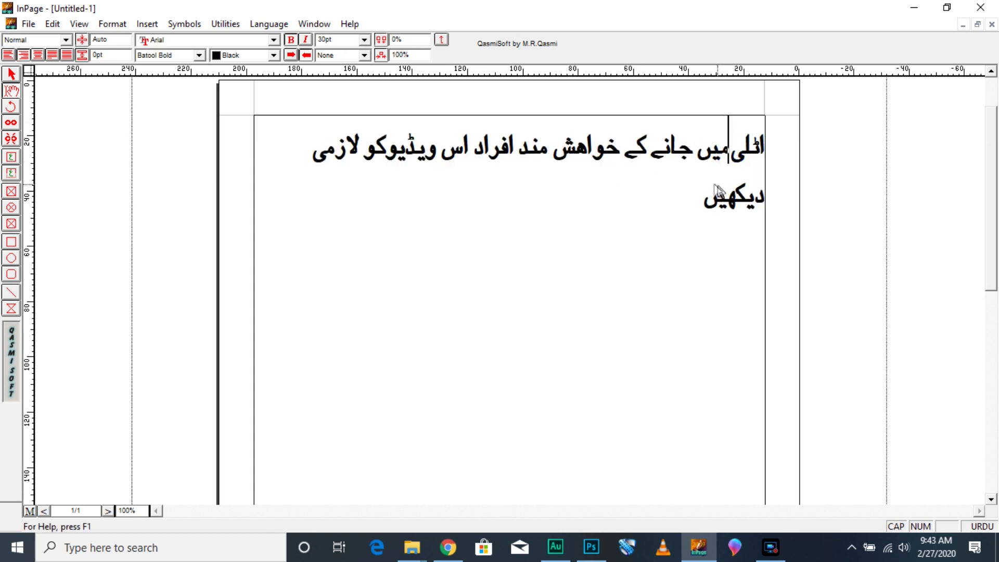
# Set the whole Urdu sentence's font size to 28 pt.
pyautogui.click(336, 41)
pyautogui.write('28')
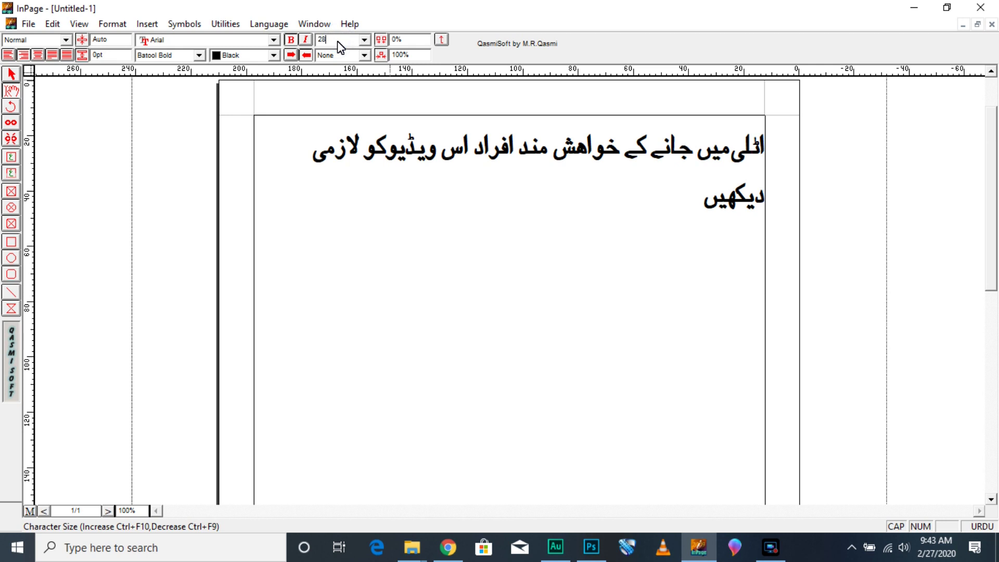
pyautogui.hotkey('ctrl', 'a')
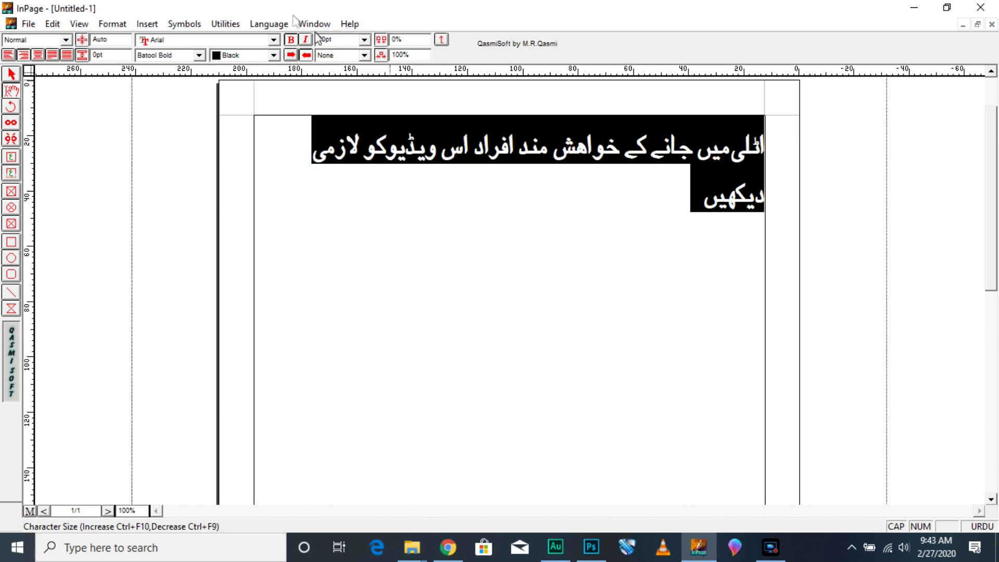
pyautogui.click(335, 42)
pyautogui.press('Return')
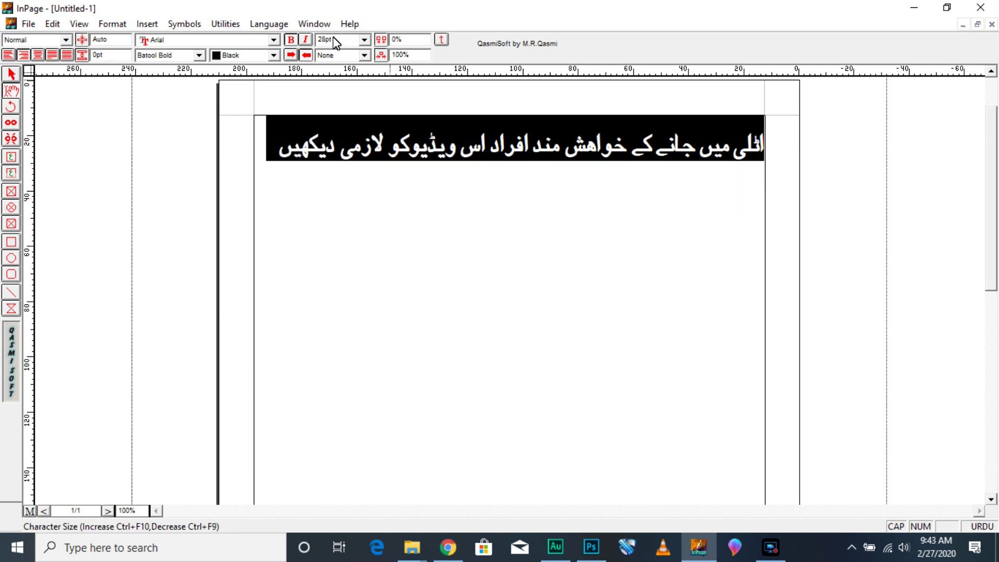
pyautogui.click(320, 154)
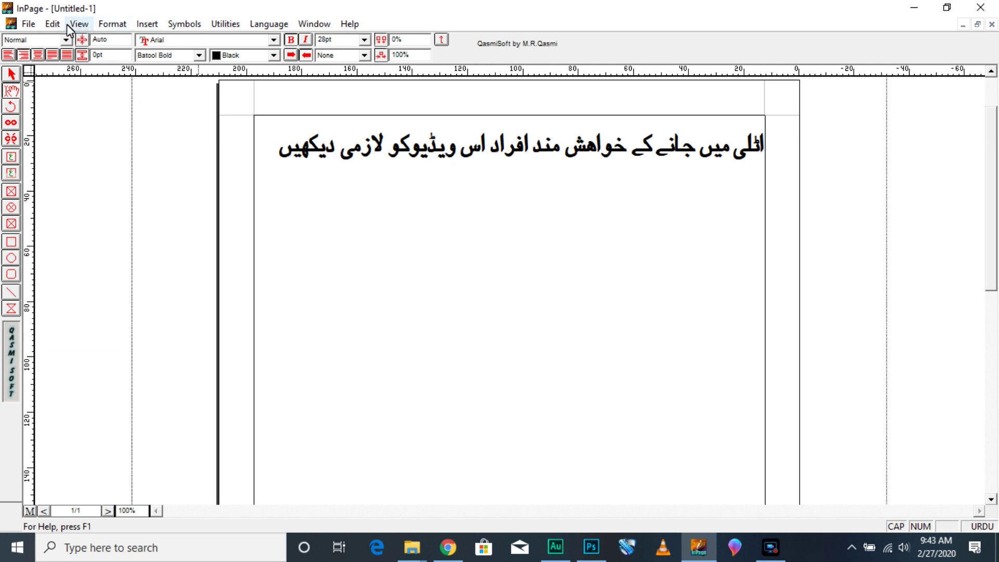
# Export the page as an Encapsulated PostScript file over the existing file 1 on the Desktop.
pyautogui.click(28, 24)
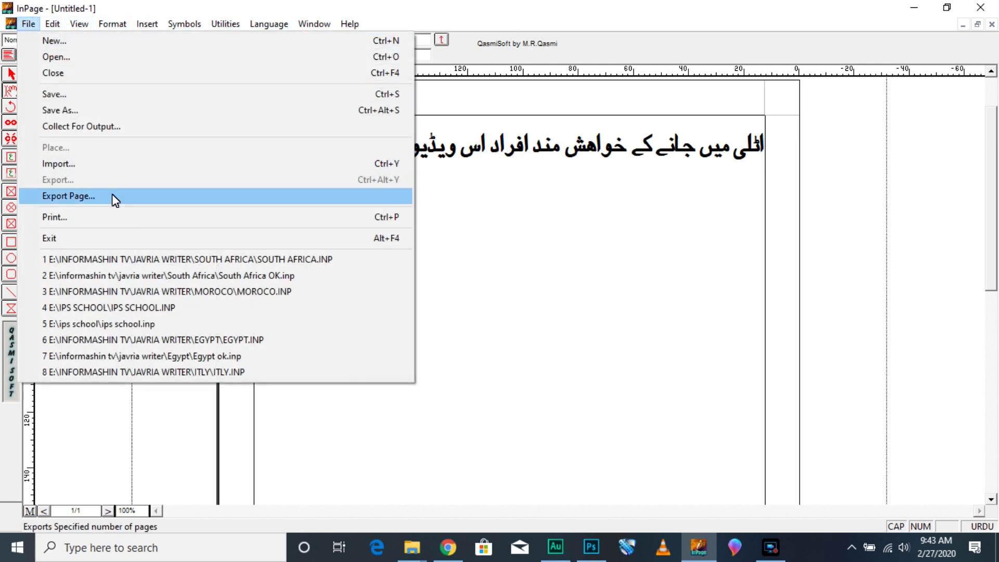
pyautogui.click(112, 195)
pyautogui.click(536, 253)
pyautogui.click(435, 352)
pyautogui.click(432, 370)
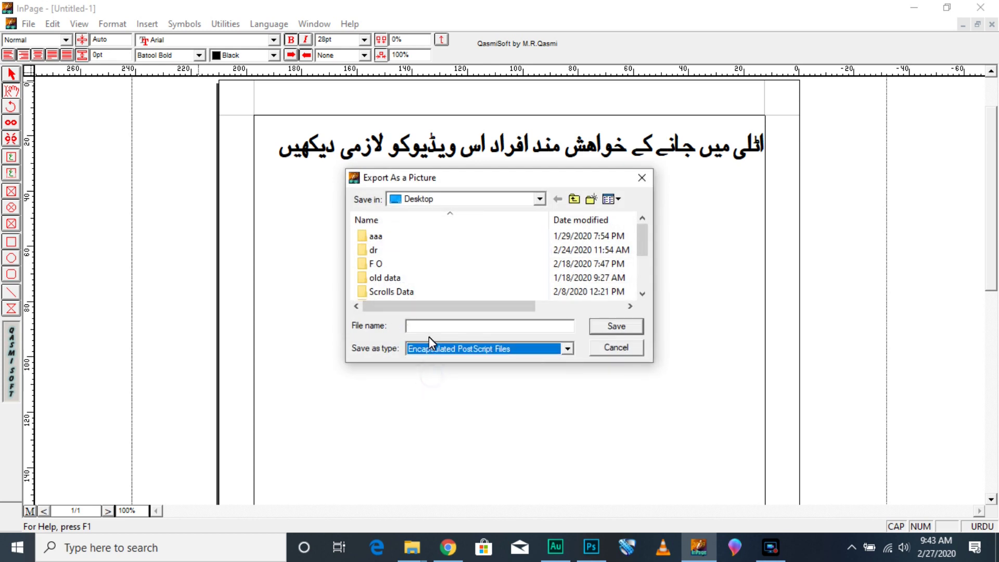
pyautogui.click(376, 235)
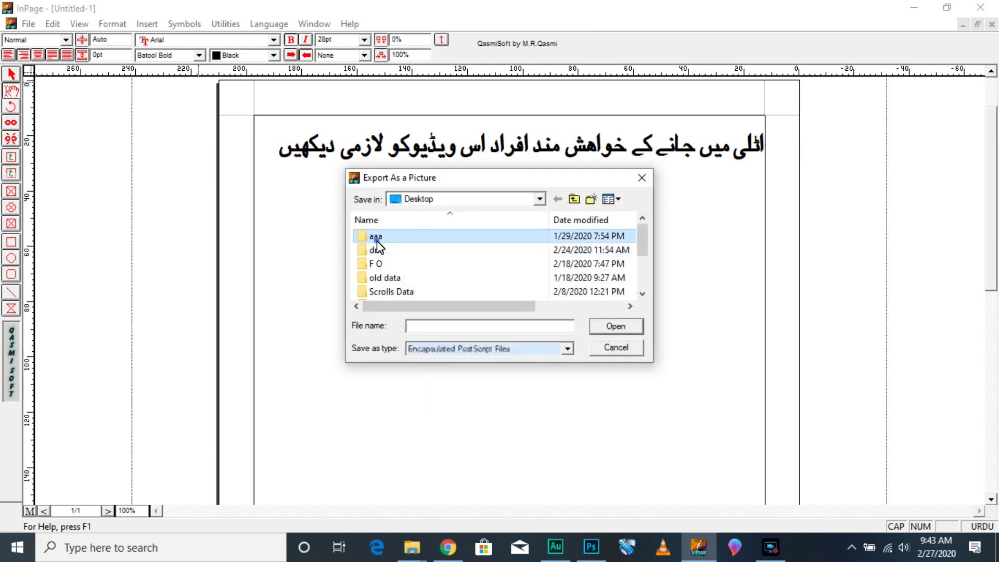
pyautogui.press('1')
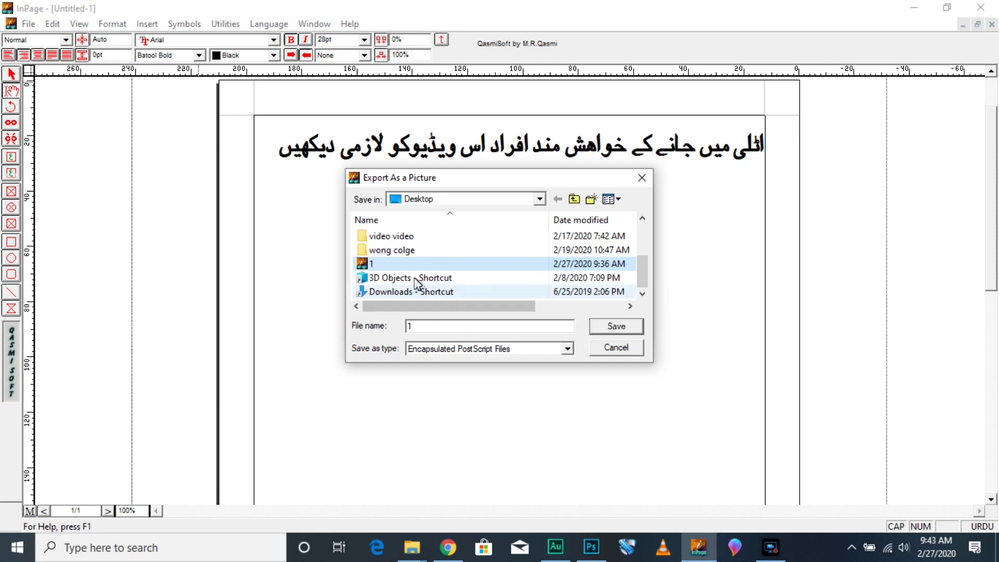
pyautogui.click(604, 328)
pyautogui.click(555, 279)
pyautogui.click(607, 229)
pyautogui.click(559, 307)
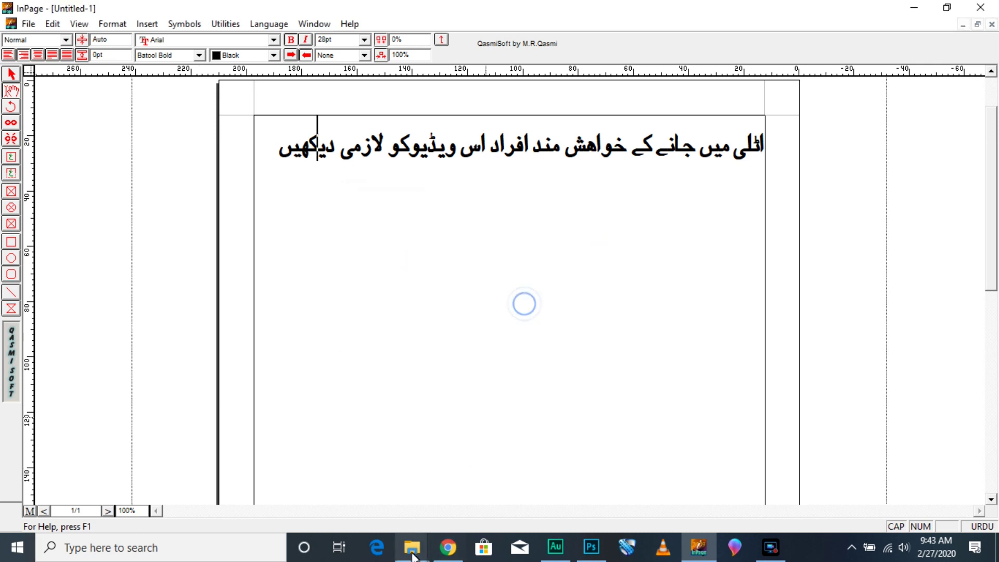
# Switch to File Explorer and open the exported EPS file 1 in Photoshop, accepting the Rasterize EPS Format settings.
pyautogui.moveTo(411, 547)
pyautogui.click(385, 504)
pyautogui.moveTo(130, 200); pyautogui.dragTo(557, 184)
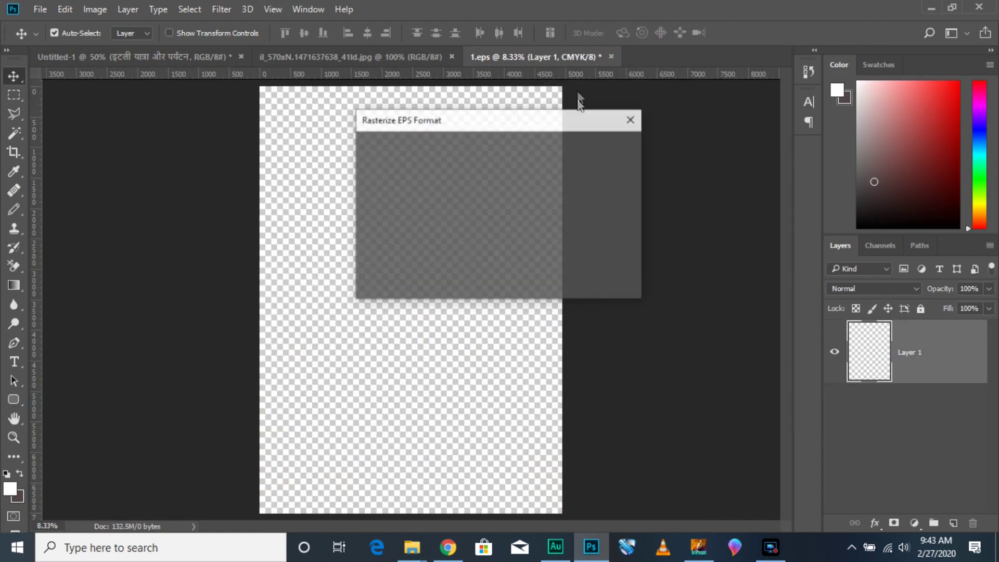
pyautogui.click(613, 153)
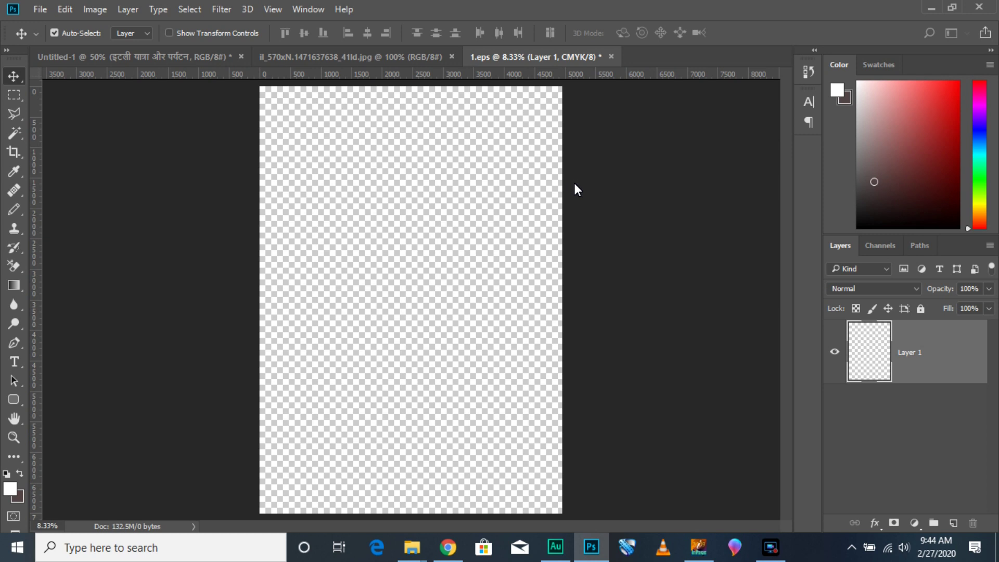
# Cut the entire rasterized Urdu sentence and paste it into the Untitled-1 thumbnail document.
pyautogui.hotkey('ctrl', 'a')
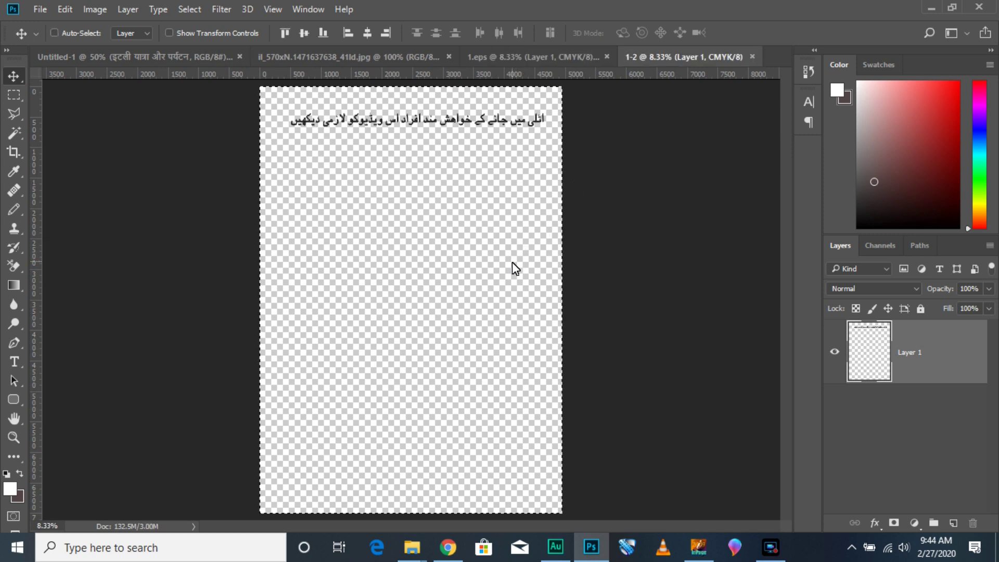
pyautogui.hotkey('ctrl', 'x')
pyautogui.click(167, 57)
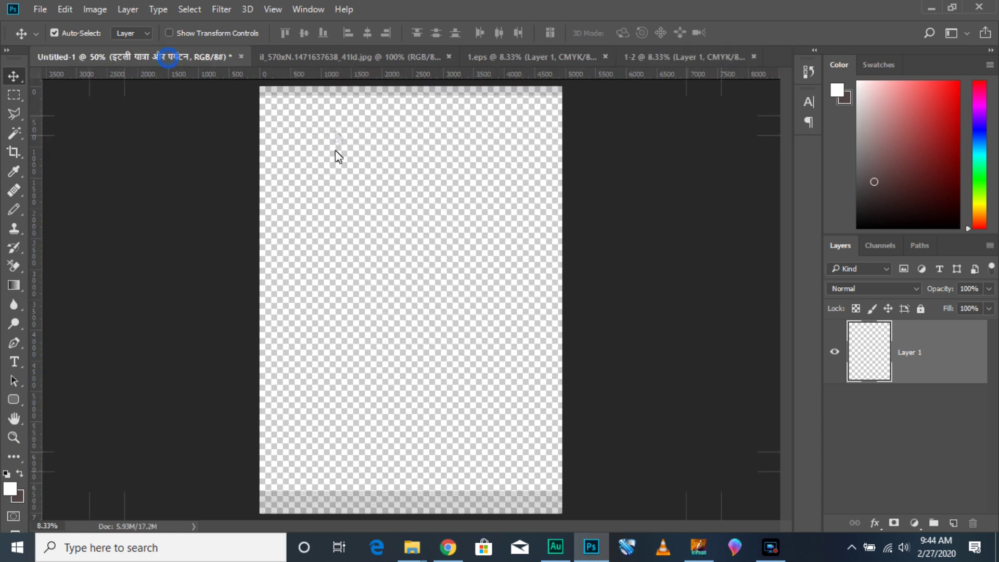
pyautogui.hotkey('ctrl', 'v')
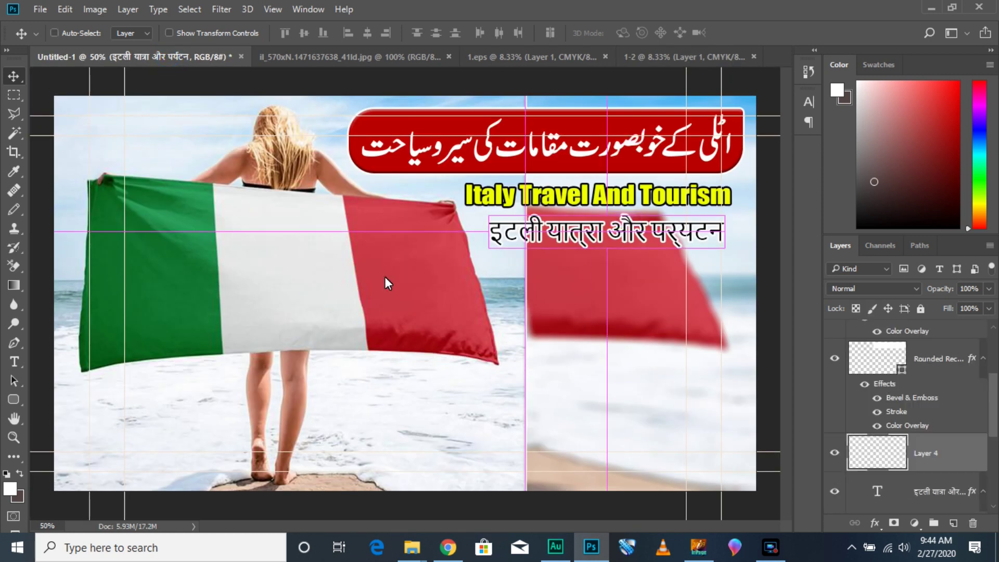
# Scale the pasted Urdu sentence to about 41% and position it across the lower part of the flag, below the Hindi title.
pyautogui.hotkey('ctrl', 't')
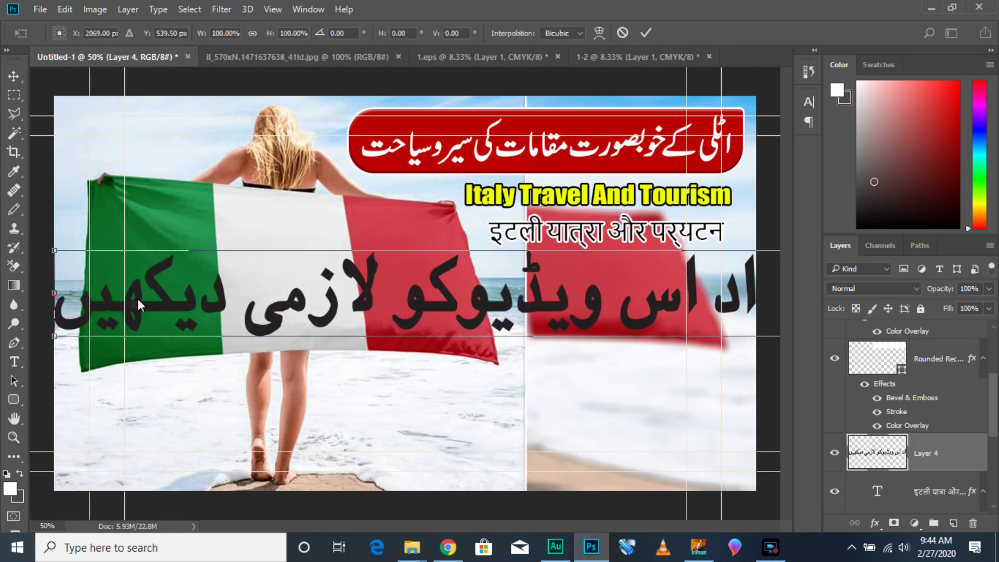
pyautogui.moveTo(61, 256); pyautogui.dragTo(214, 267)
pyautogui.moveTo(364, 292); pyautogui.dragTo(284, 301)
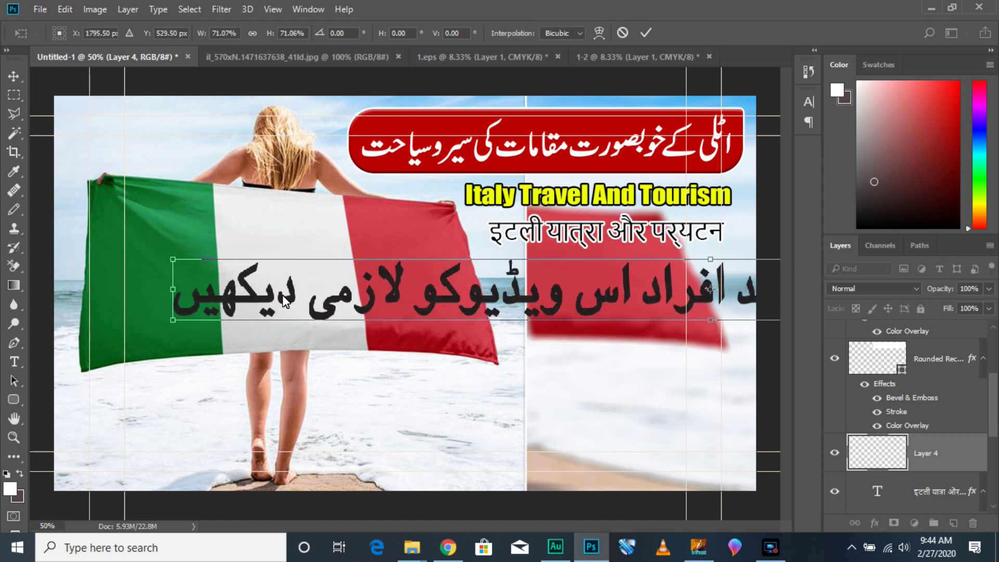
pyautogui.moveTo(172, 259); pyautogui.dragTo(497, 279)
pyautogui.moveTo(578, 306); pyautogui.dragTo(191, 304)
pyautogui.moveTo(101, 276); pyautogui.dragTo(217, 303)
pyautogui.moveTo(640, 284); pyautogui.dragTo(716, 278)
pyautogui.moveTo(567, 310); pyautogui.dragTo(542, 331)
pyautogui.moveTo(117, 333); pyautogui.dragTo(97, 334)
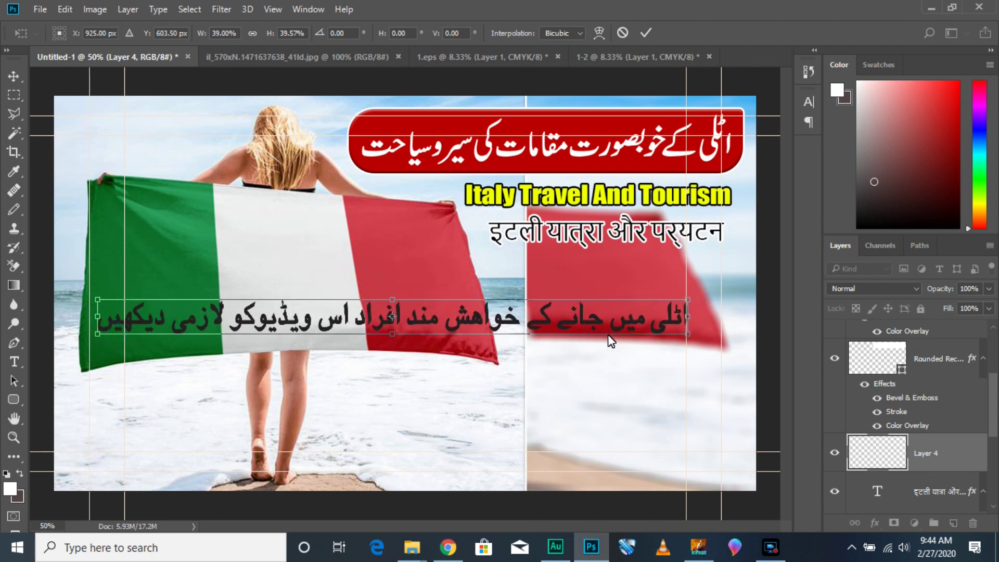
pyautogui.moveTo(692, 346); pyautogui.dragTo(721, 345)
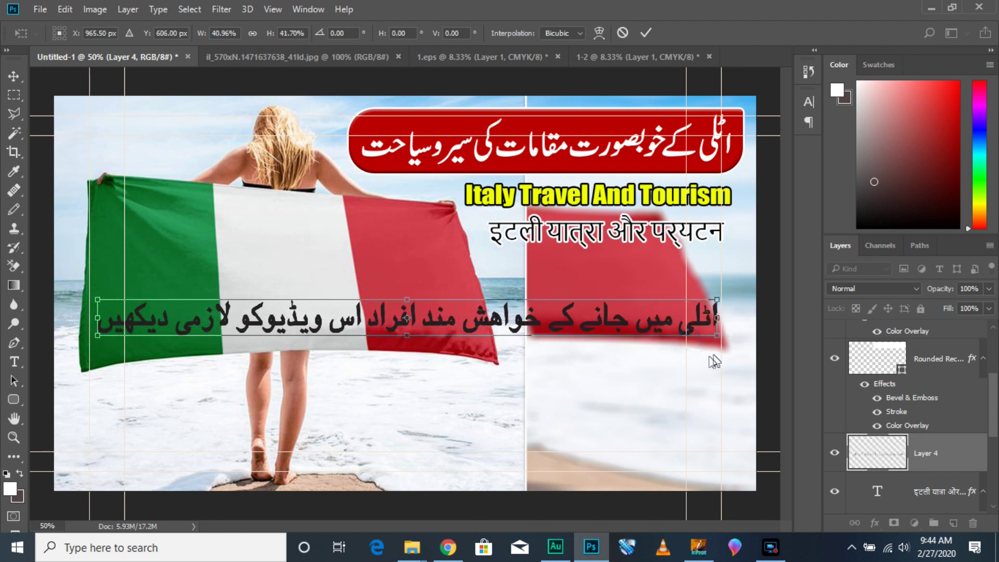
pyautogui.press('Return')
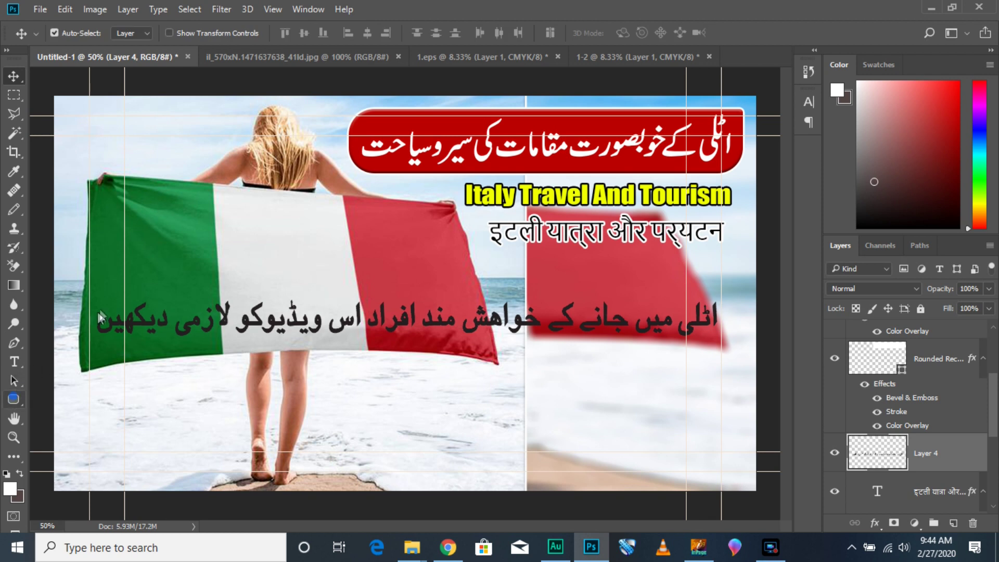
# Draw a rounded rectangle about 1732 by 156 px around the Urdu sentence on the lower part of the flag.
pyautogui.moveTo(93, 295); pyautogui.dragTo(727, 352)
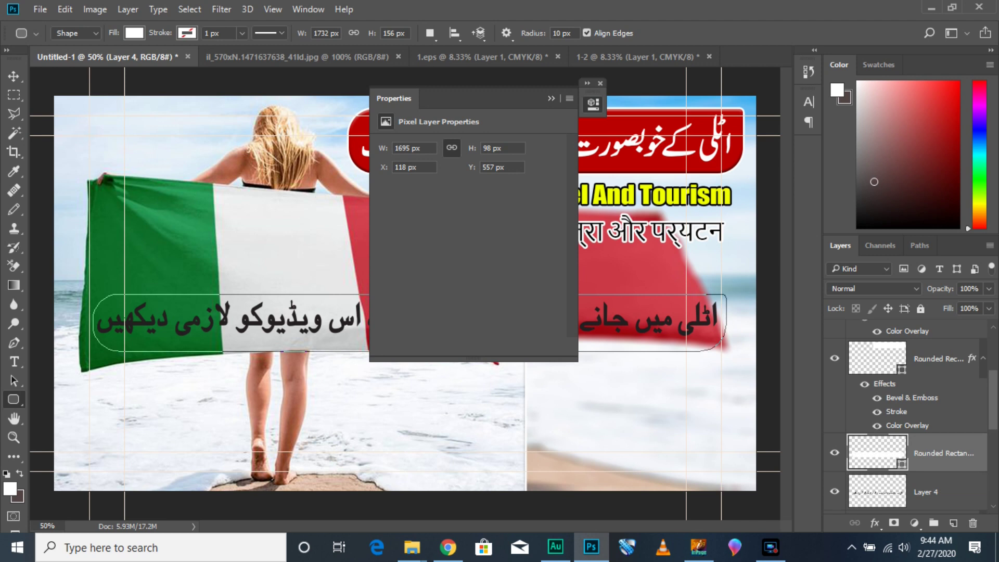
pyautogui.press('v')
pyautogui.click(550, 98)
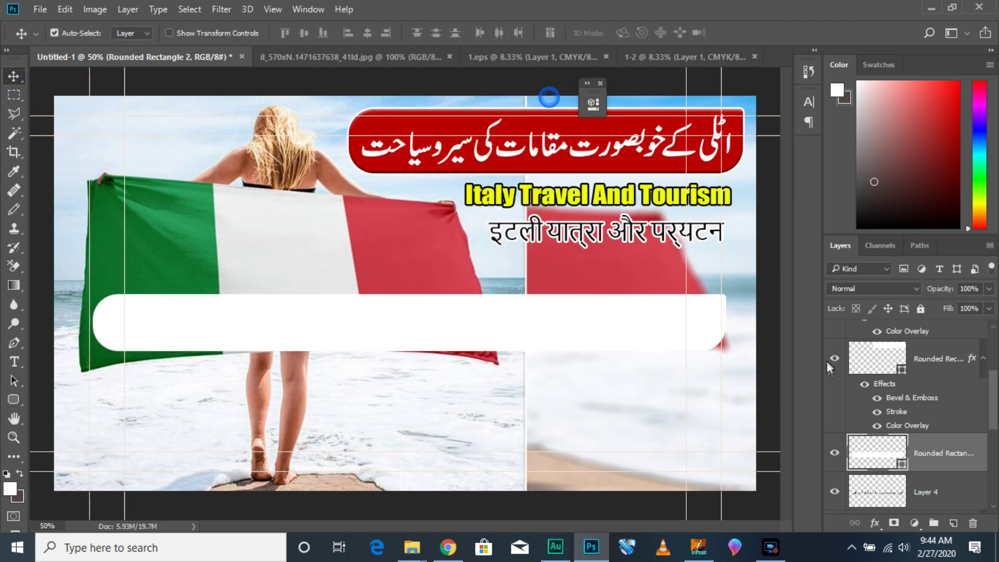
# Apply a black Color Overlay and a Bevel & Emboss effect to the new rounded rectangle.
pyautogui.doubleClick(974, 442)
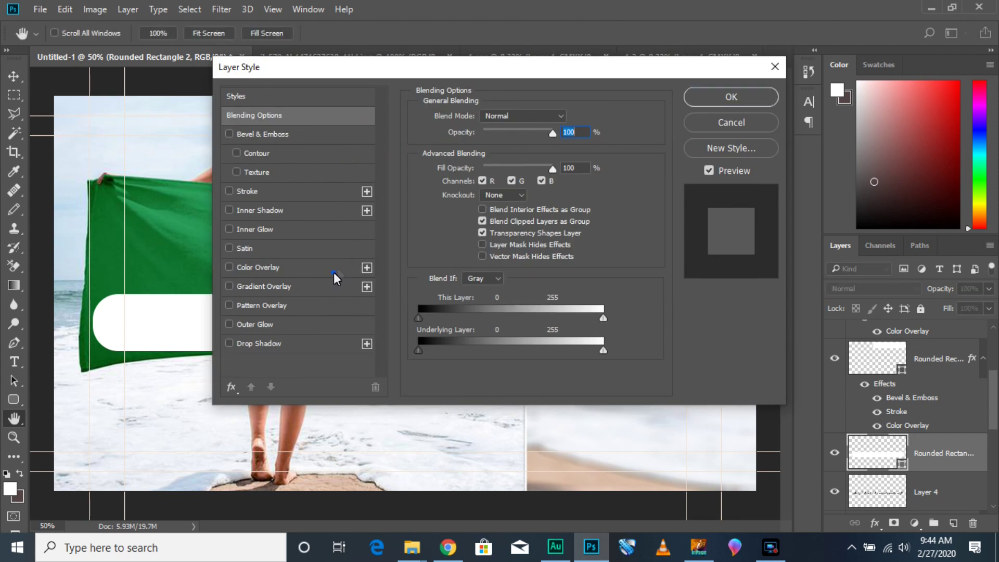
pyautogui.click(333, 269)
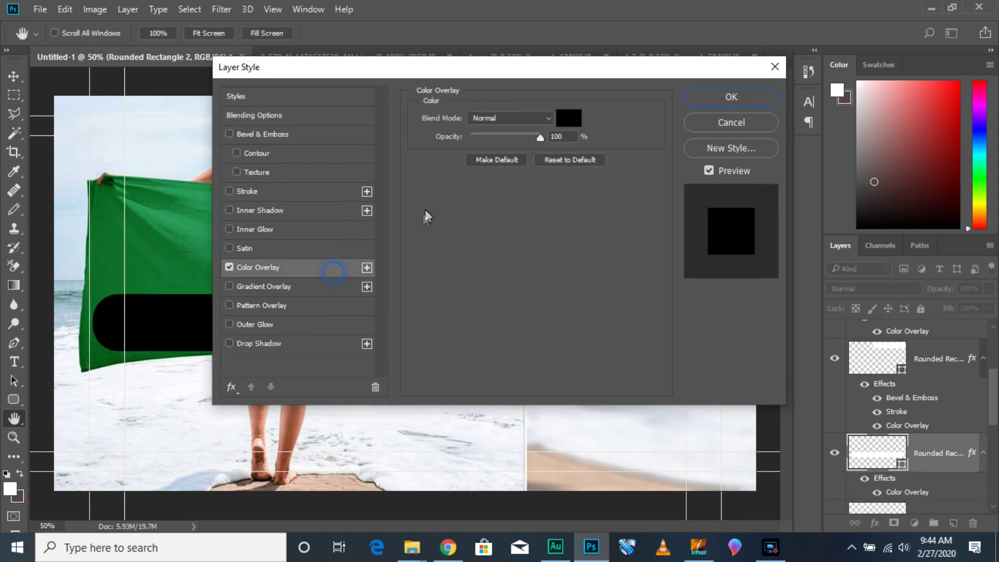
pyautogui.click(226, 190)
pyautogui.click(229, 191)
pyautogui.click(229, 134)
pyautogui.click(700, 96)
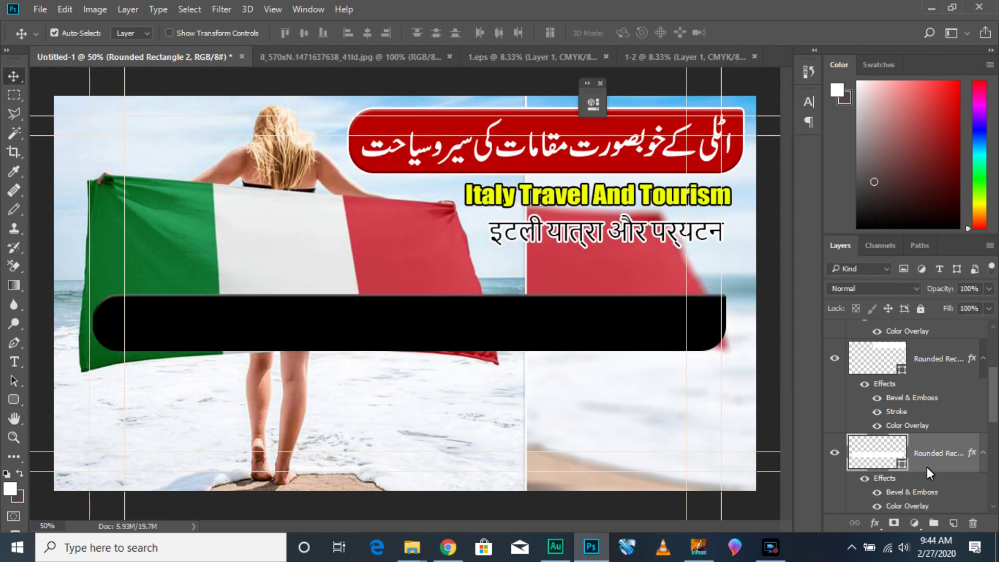
# Move the Urdu sentence layer above the rounded rectangle layers and give it a white Color Overlay.
pyautogui.moveTo(992, 398); pyautogui.dragTo(939, 346)
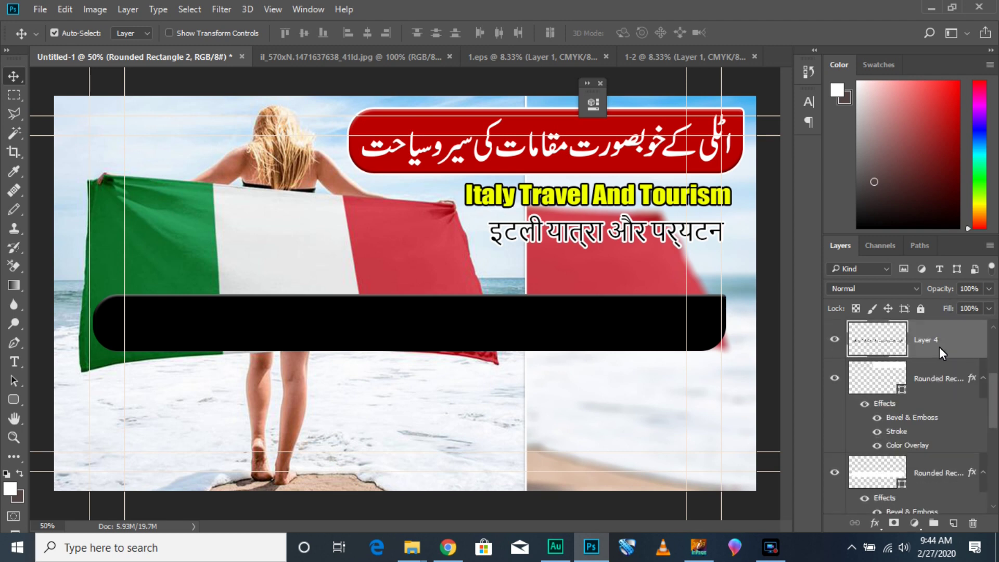
pyautogui.doubleClick(960, 327)
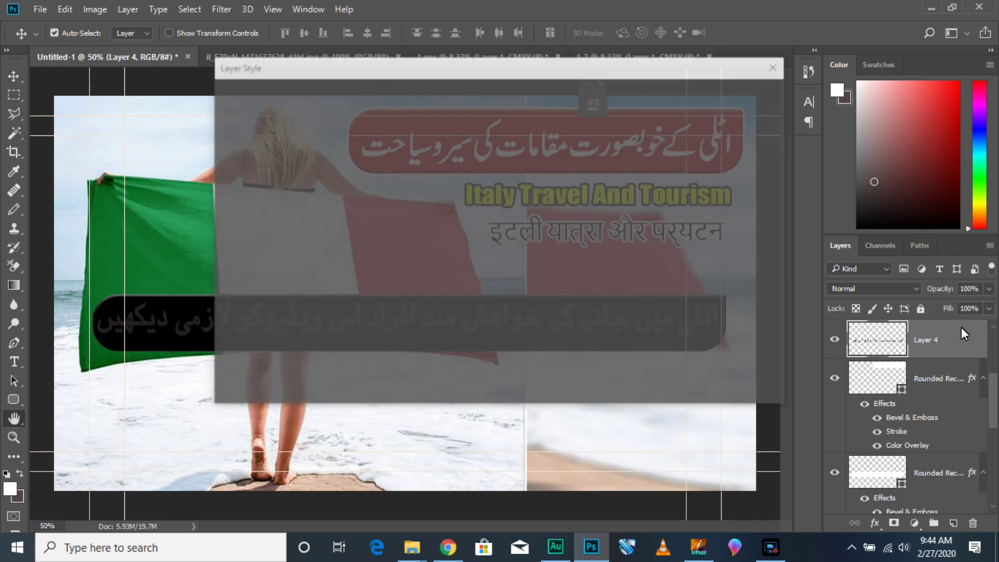
pyautogui.click(342, 271)
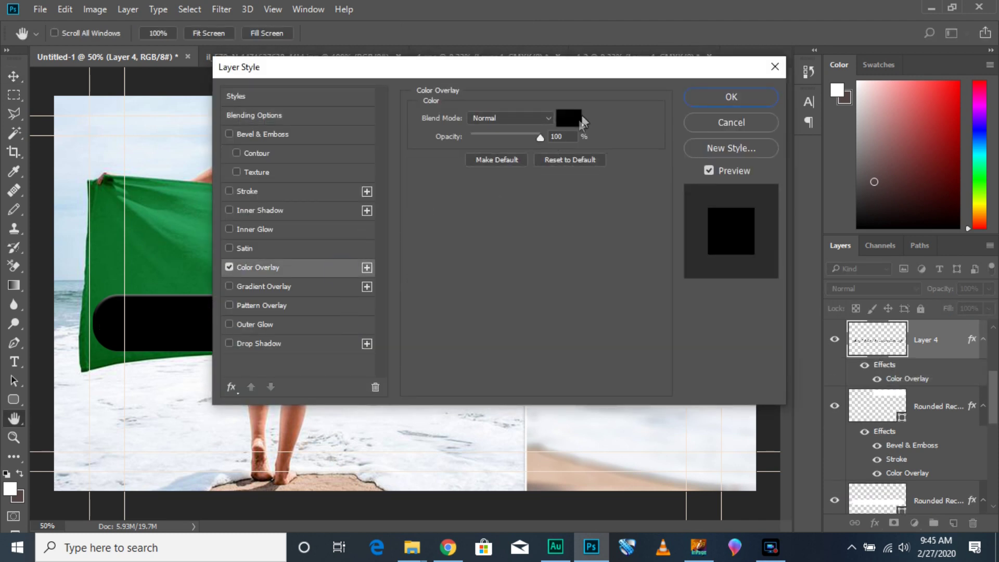
pyautogui.click(569, 117)
pyautogui.click(641, 263)
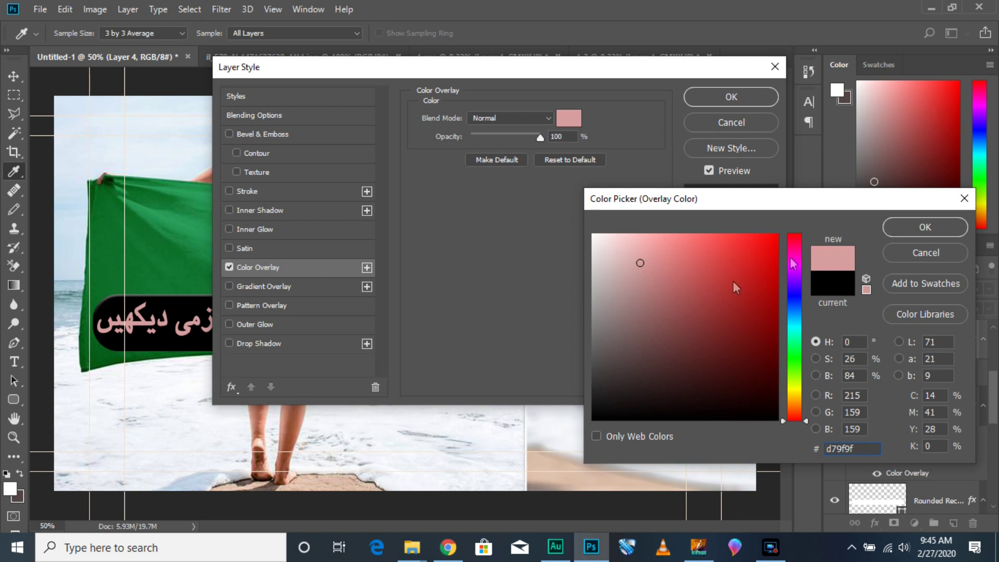
pyautogui.moveTo(675, 296); pyautogui.dragTo(555, 205)
pyautogui.click(917, 230)
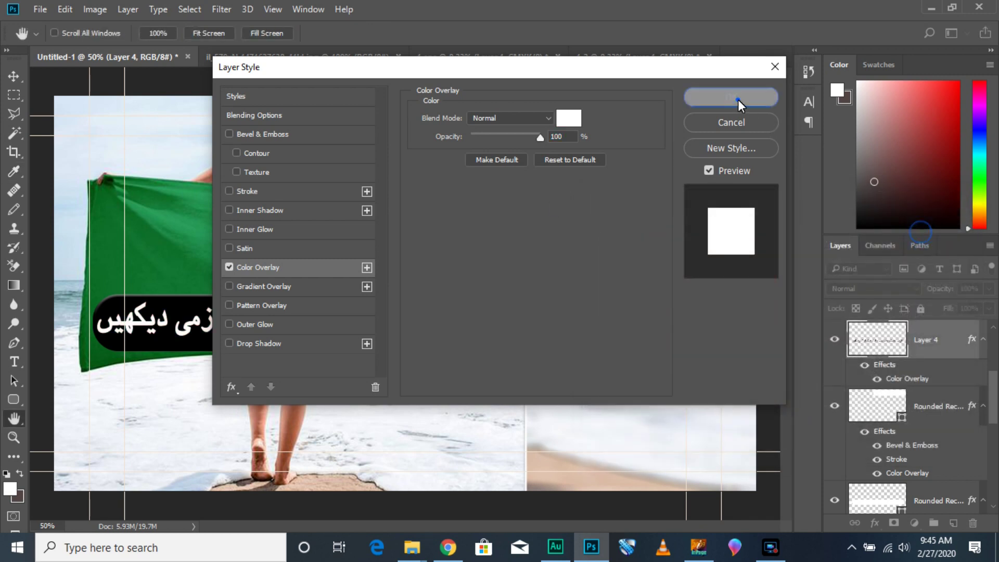
pyautogui.click(735, 98)
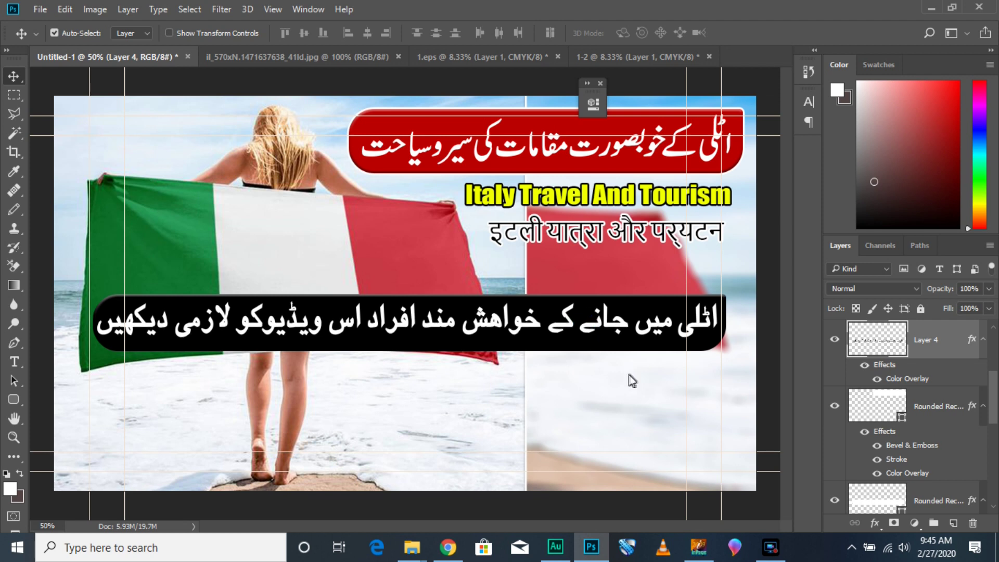
# Set the black rounded rectangle layer's opacity to 70%.
pyautogui.click(648, 305)
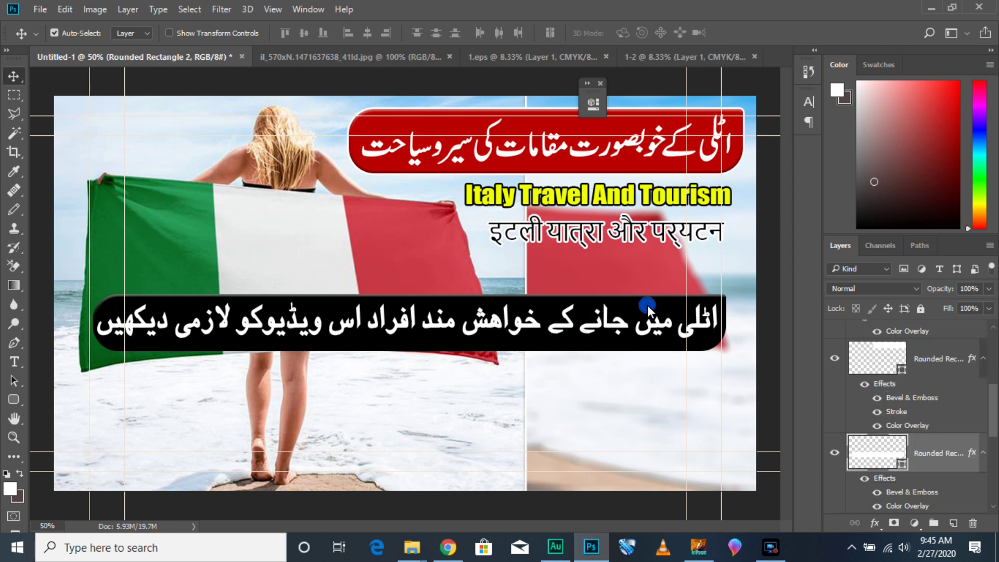
pyautogui.doubleClick(949, 439)
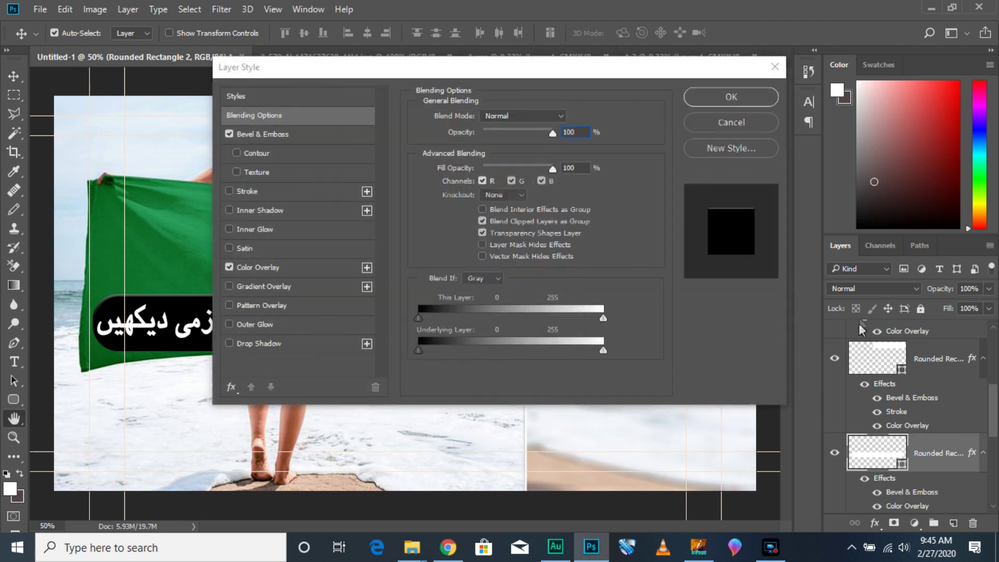
pyautogui.click(752, 96)
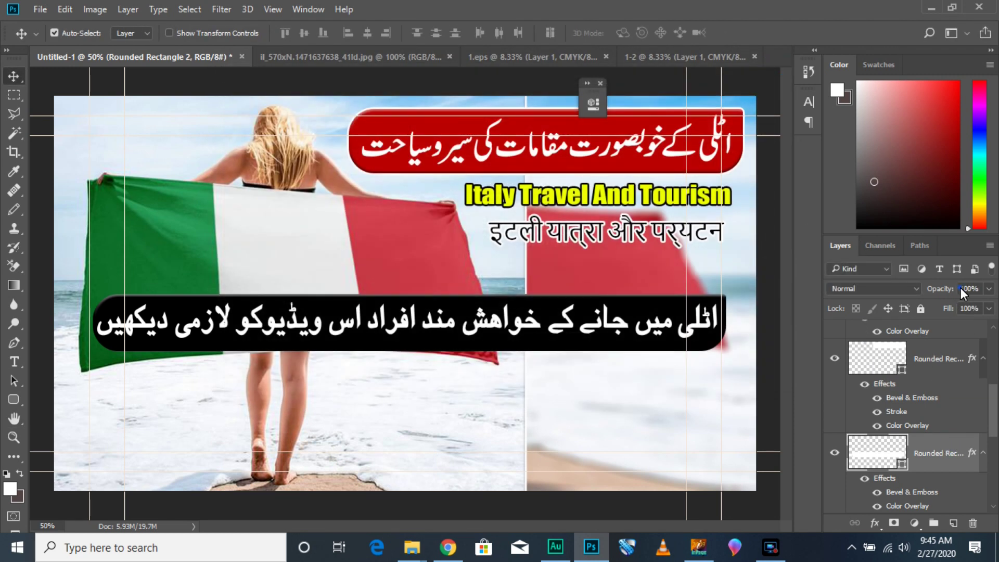
pyautogui.write('70')
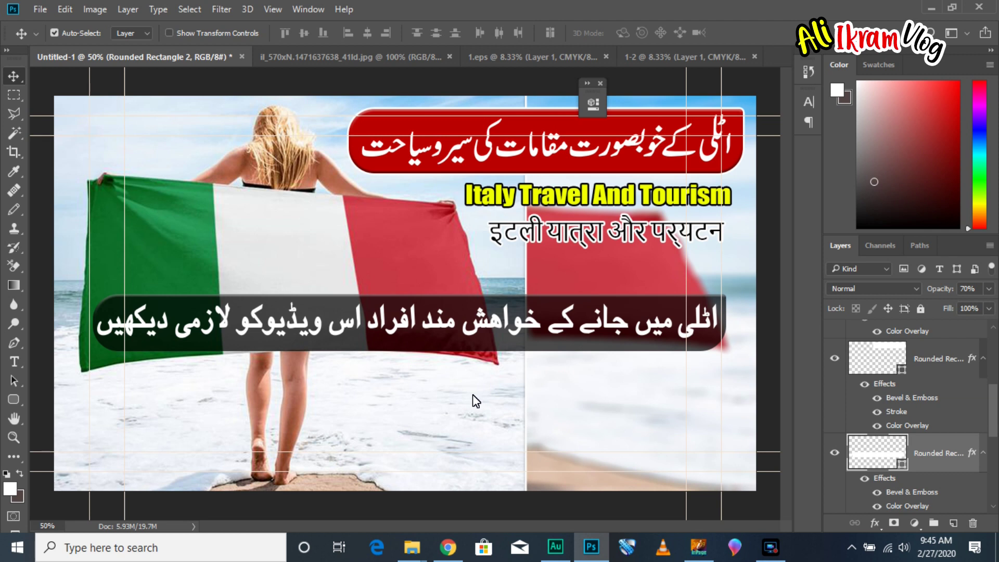
# Switch to Google Translate in Chrome, copy the English phrase "italy travel and tourism" and return to Photoshop.
pyautogui.click(447, 547)
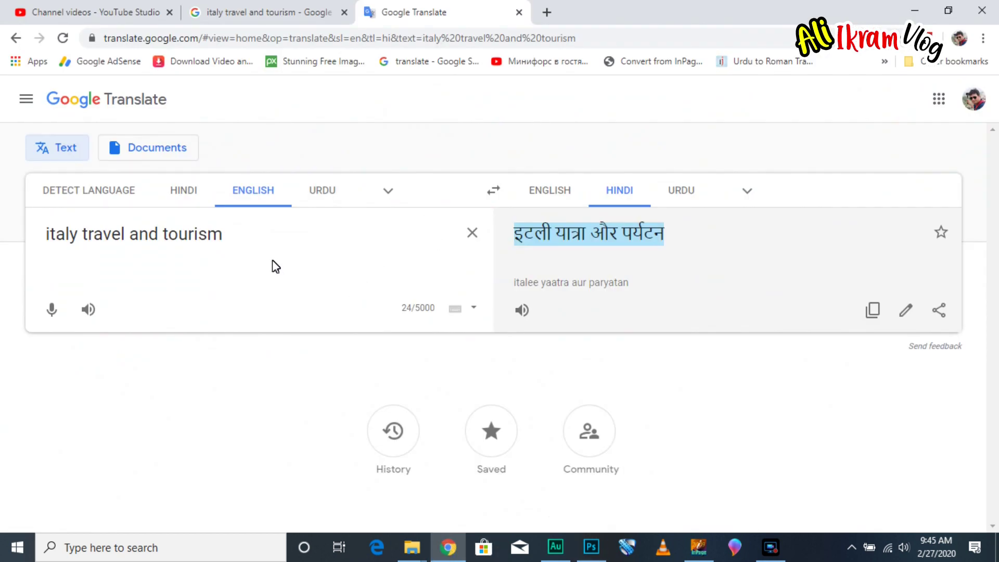
pyautogui.moveTo(250, 240); pyautogui.dragTo(17, 252)
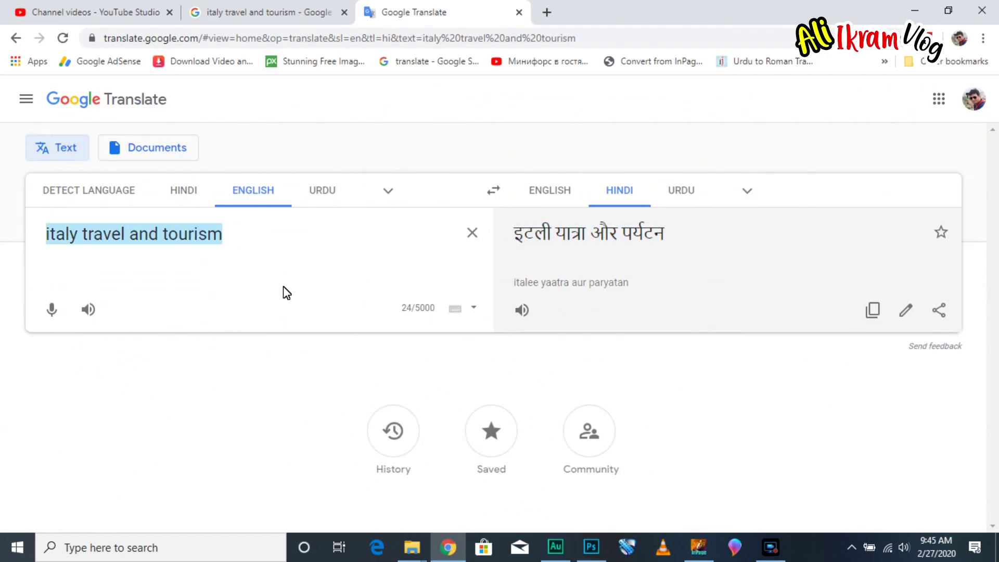
pyautogui.click(591, 547)
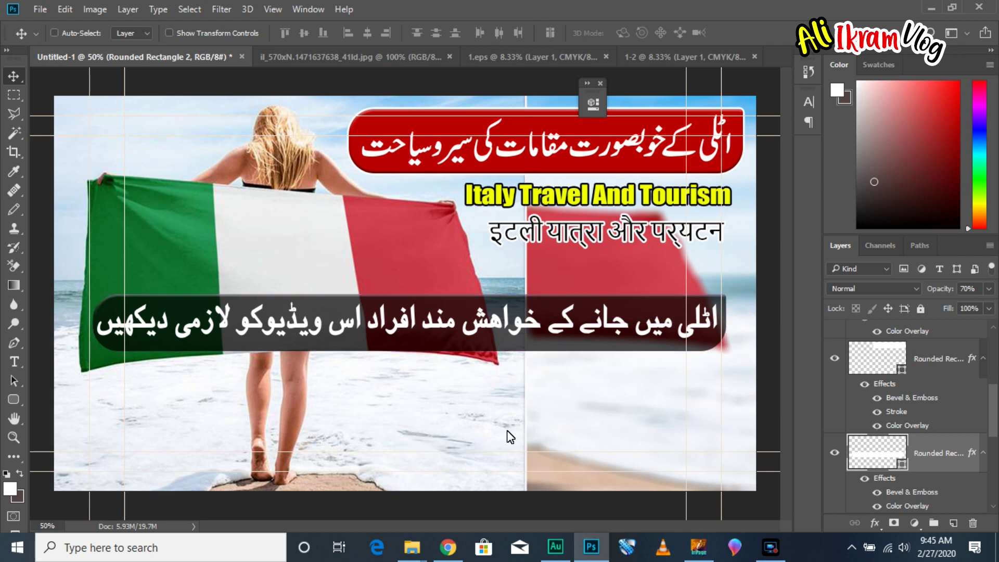
# Save the thumbnail to the Desktop as a JPEG named "italy travel and tourism" with Maximum quality 11 and Baseline ("Standard") format.
pyautogui.hotkey('ctrl', 'shift', 's')
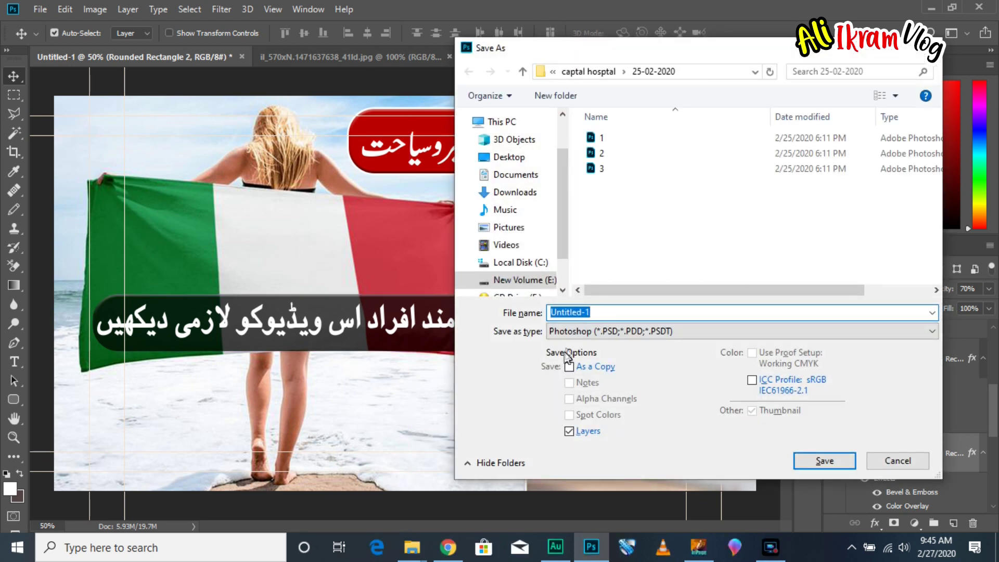
pyautogui.click(572, 333)
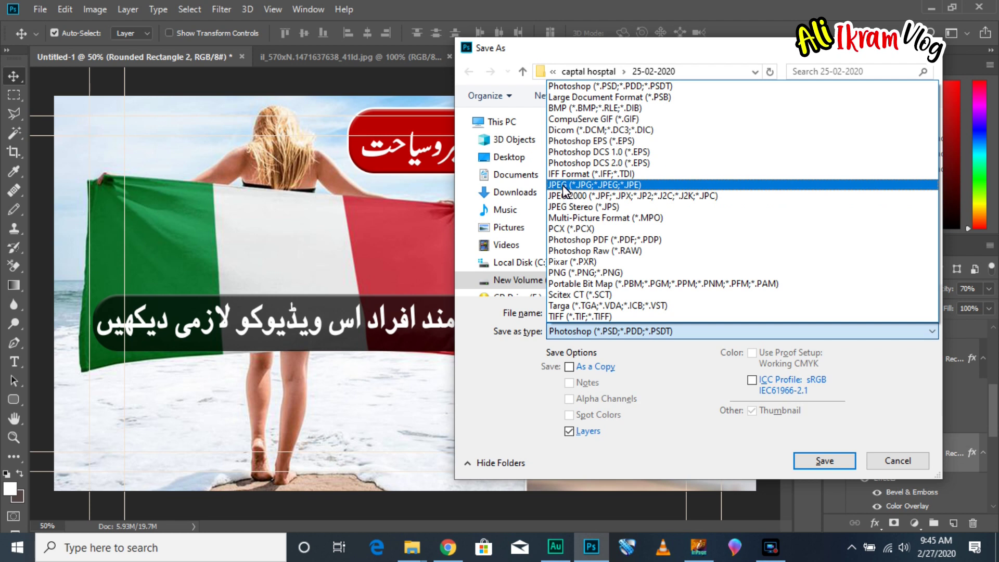
pyautogui.click(564, 187)
pyautogui.doubleClick(599, 314)
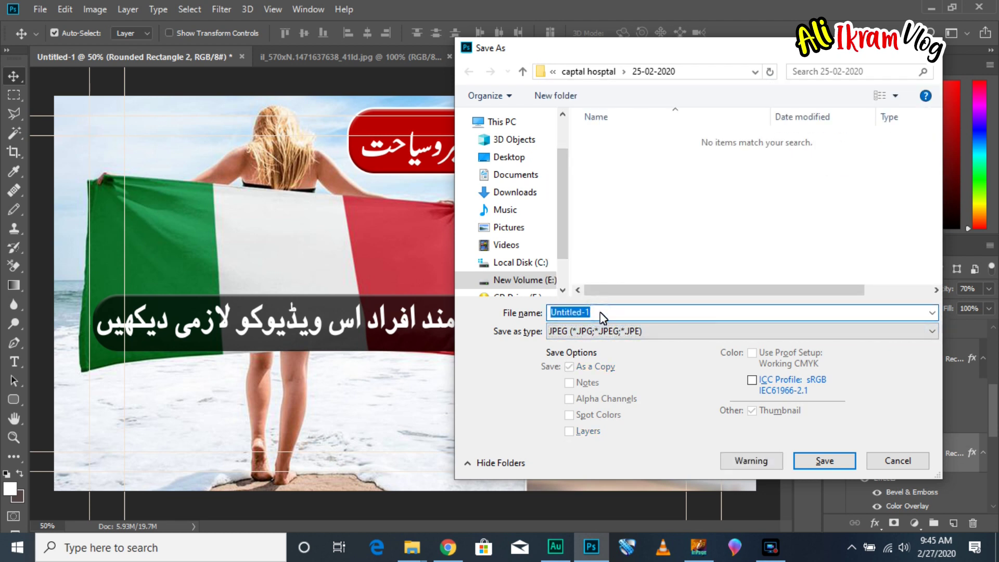
pyautogui.click(509, 157)
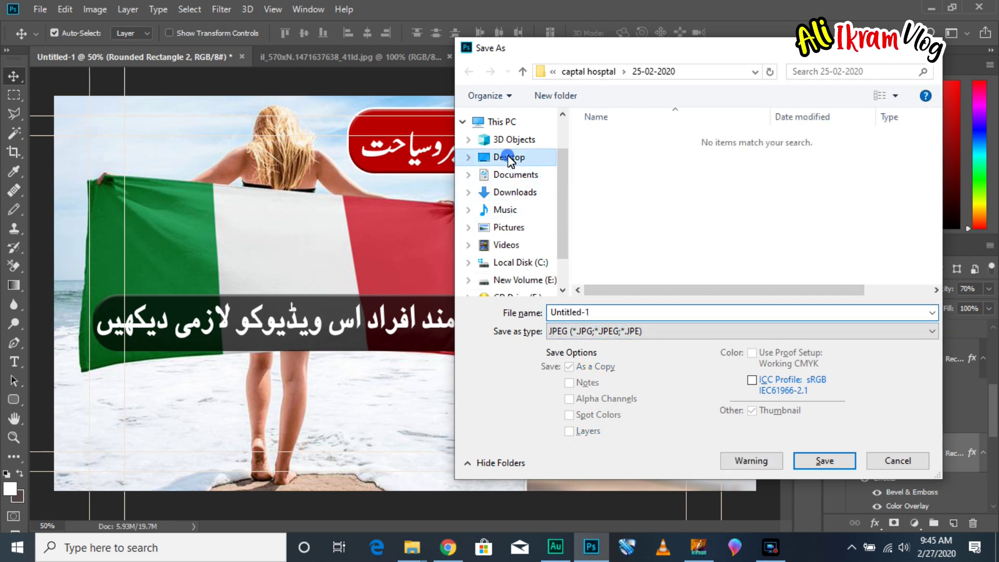
pyautogui.click(610, 312)
pyautogui.write('Italy travel and tourism')
pyautogui.click(824, 462)
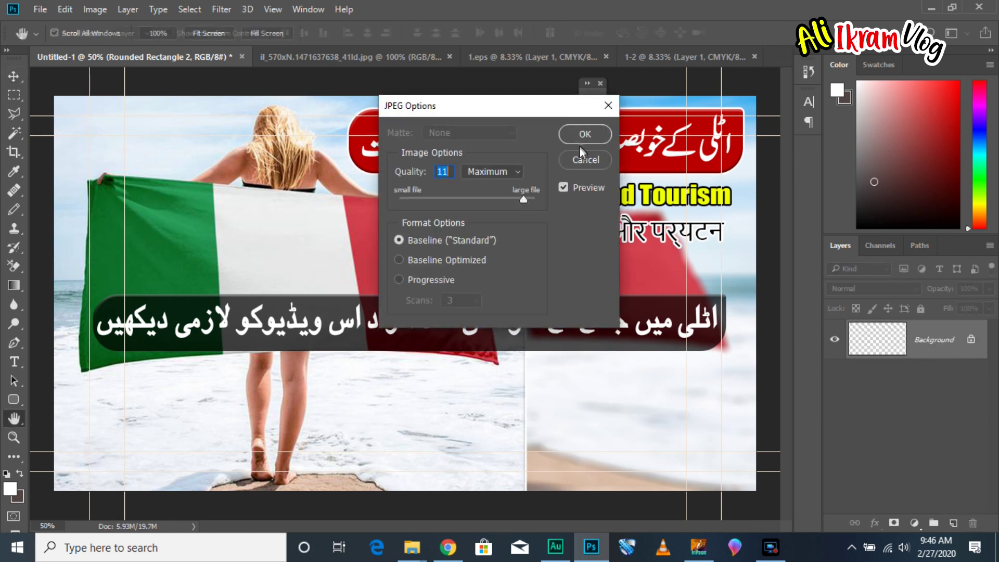
pyautogui.click(581, 134)
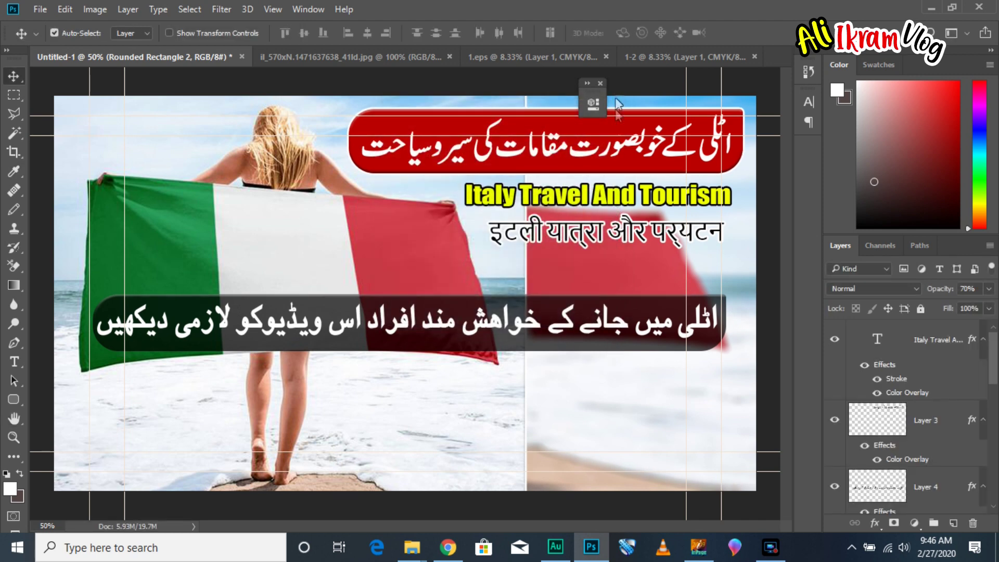
# Close the small floating panel over the canvas and minimise all open windows to reach the desktop.
pyautogui.click(601, 83)
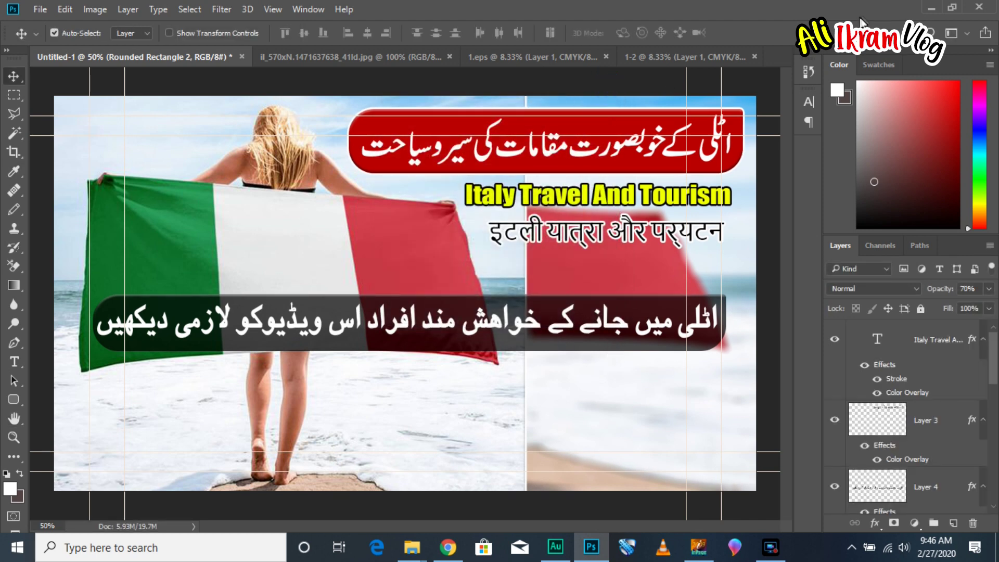
pyautogui.click(921, 10)
pyautogui.click(916, 11)
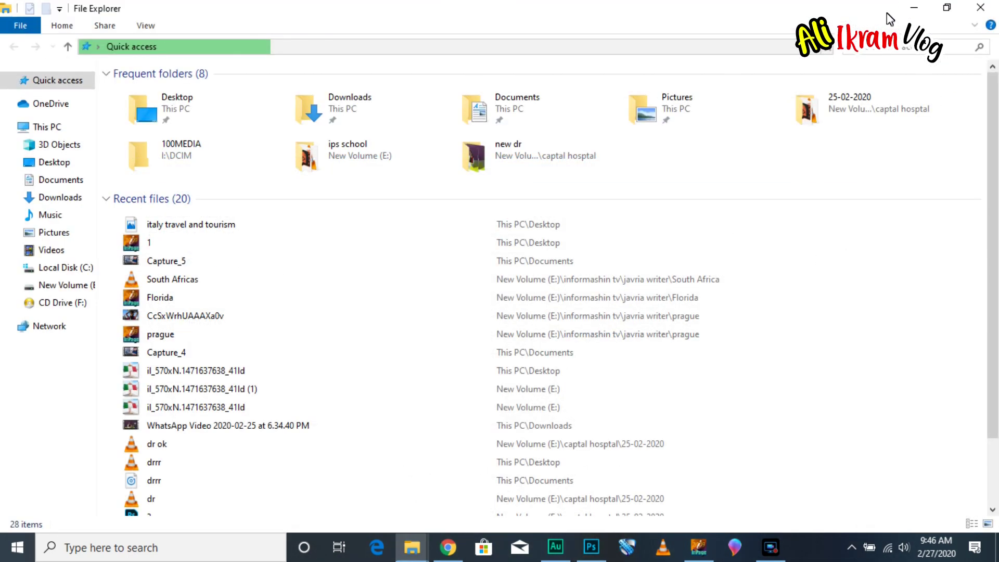
pyautogui.click(917, 10)
pyautogui.click(915, 8)
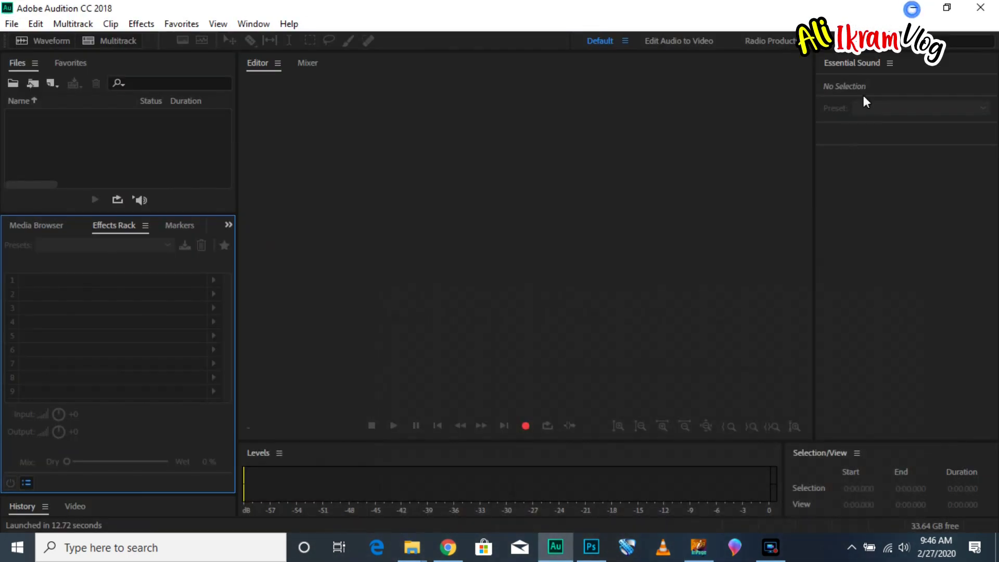
pyautogui.click(914, 9)
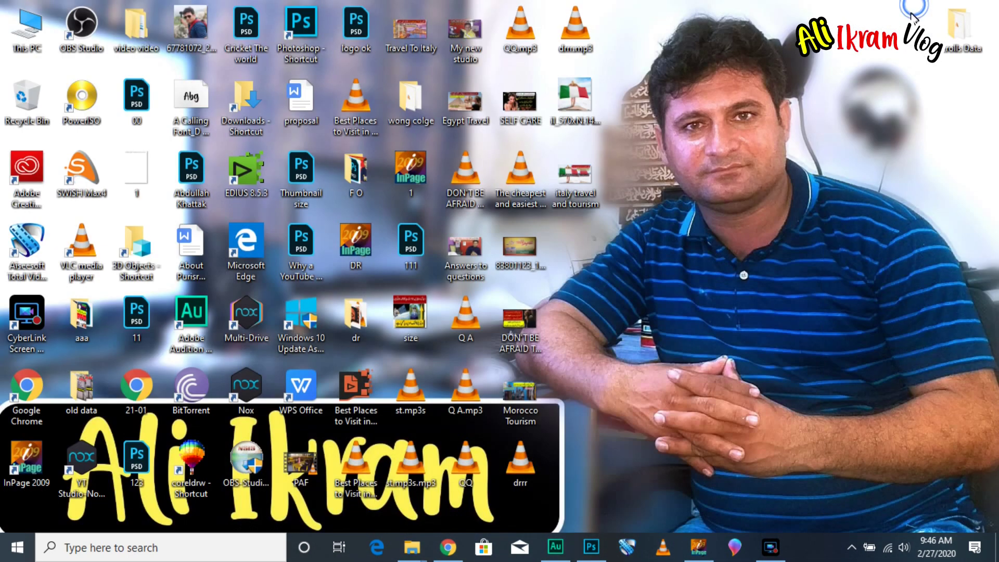
# Open the exported "italy travel and tourism" image from the desktop in Photos and view it in a maximised window.
pyautogui.doubleClick(578, 176)
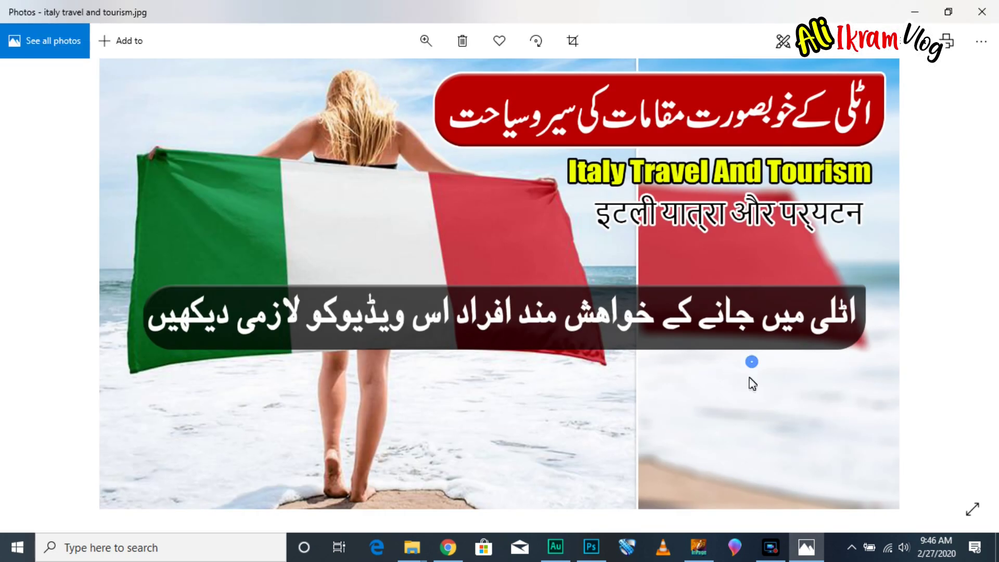
pyautogui.click(948, 12)
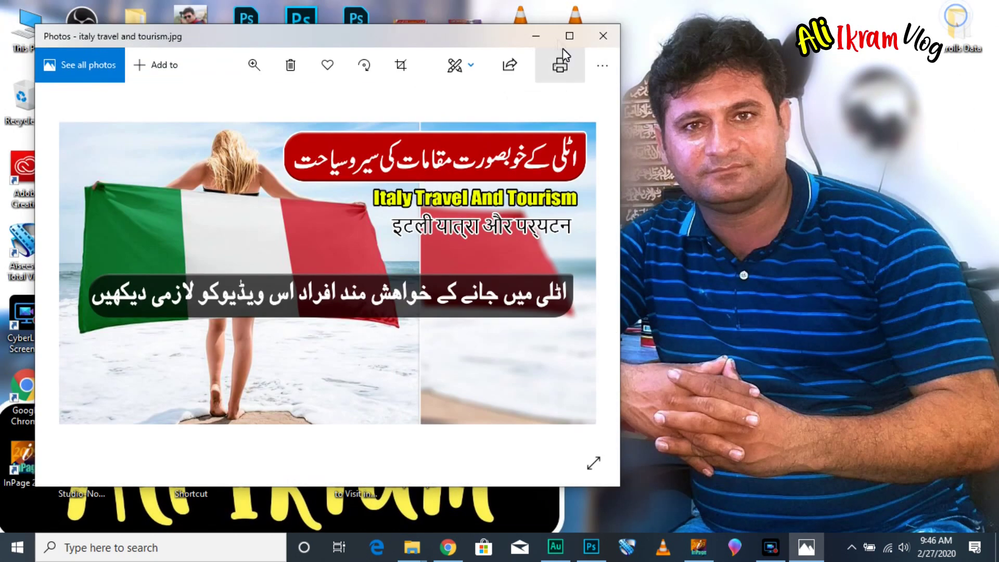
pyautogui.click(569, 35)
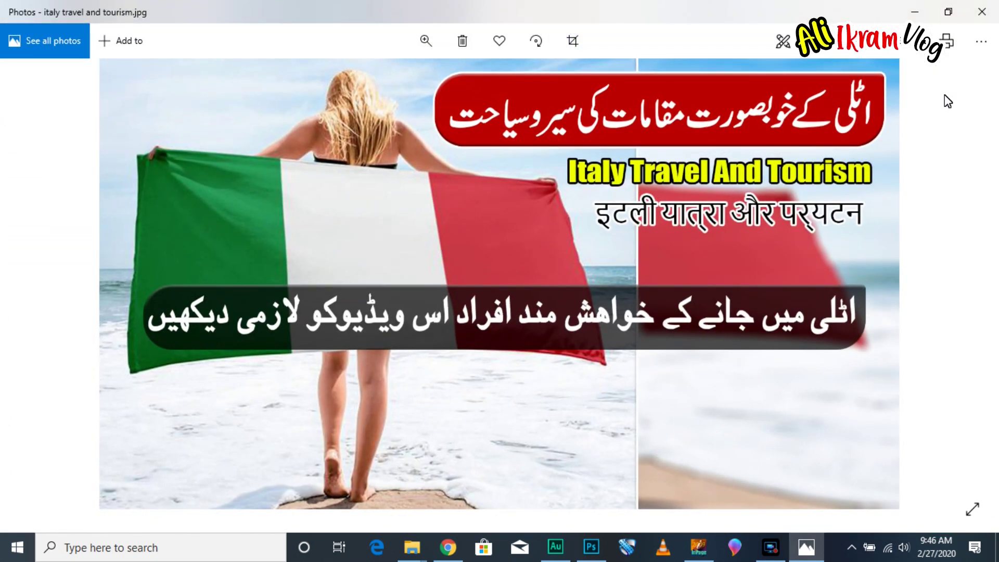